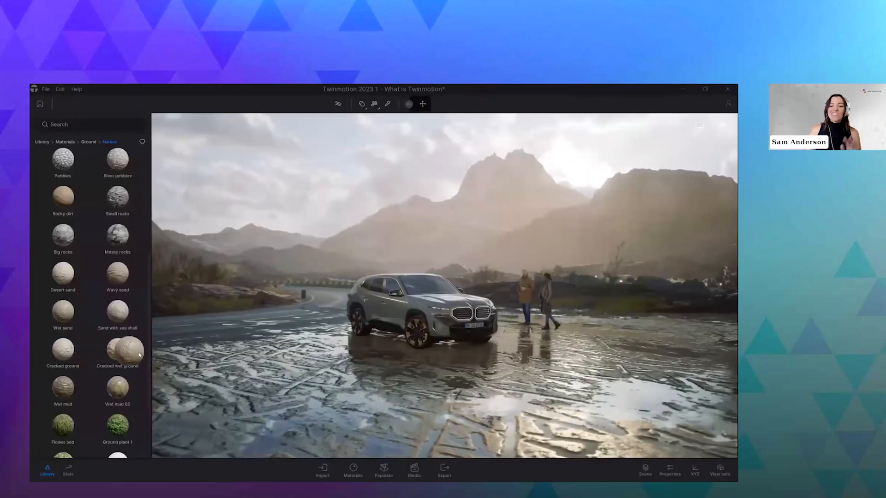
pyautogui.press('Right')
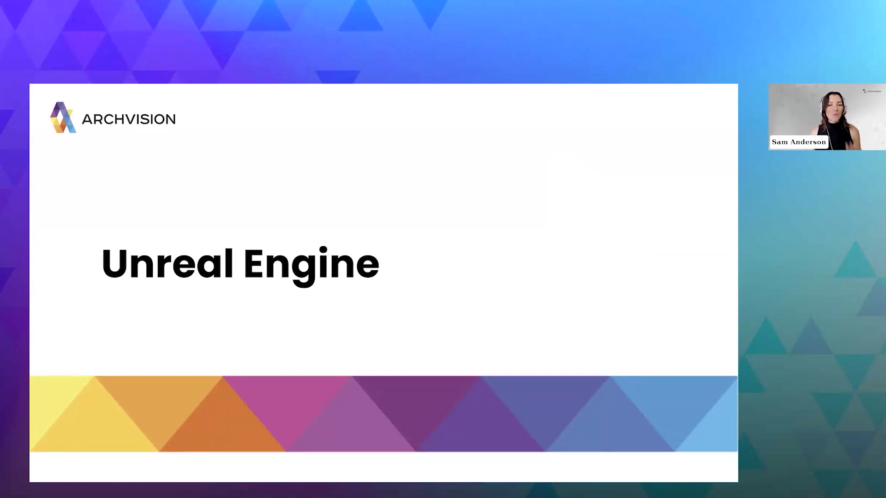
pyautogui.press('Right')
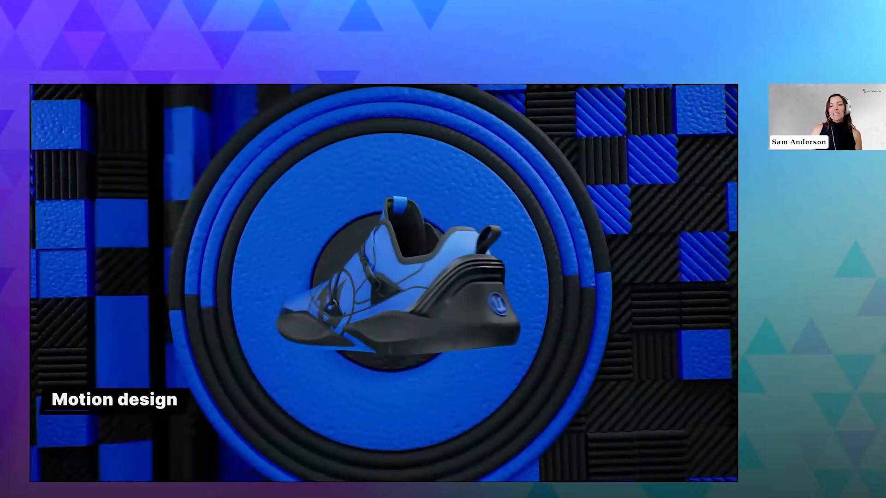
pyautogui.press('Right')
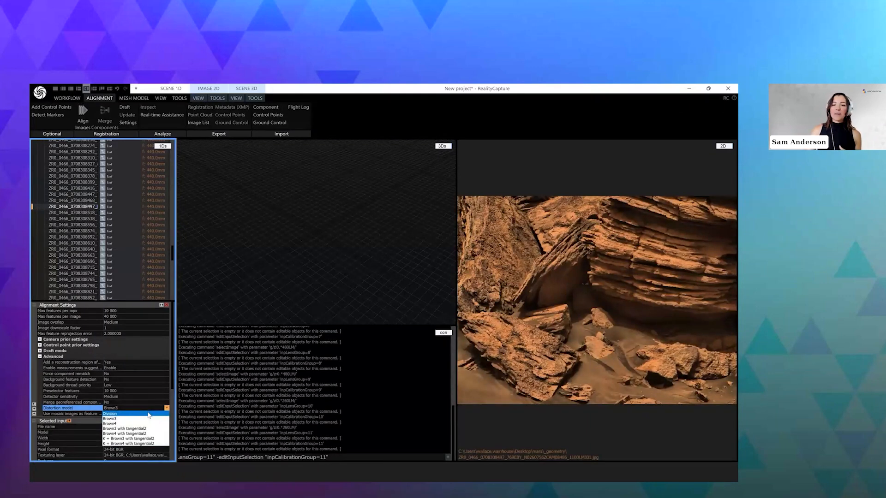
pyautogui.moveTo(597, 374)
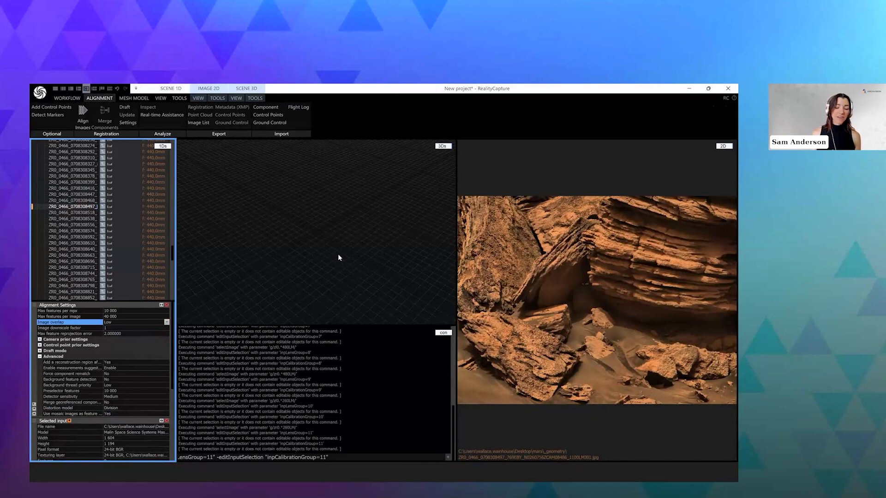
# Align the Mars photos in RealityCapture and narrow the reconstruction region around the nearer rock formation in the point cloud.
pyautogui.click(83, 121)
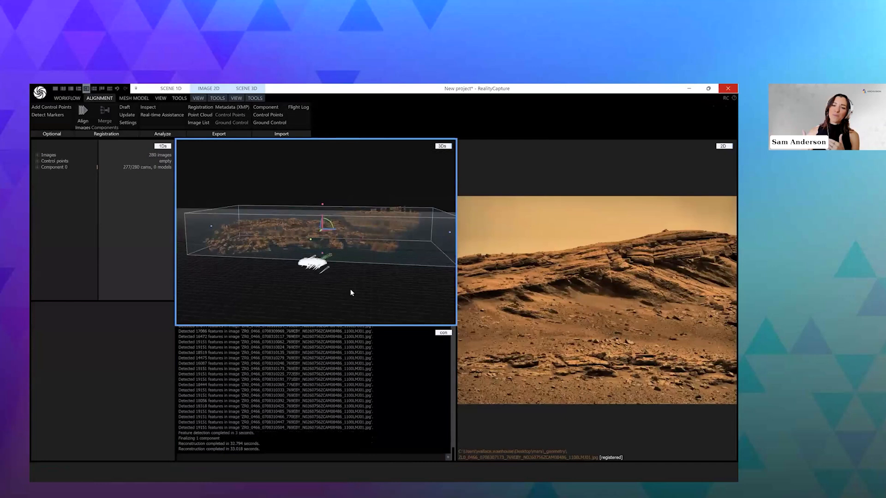
pyautogui.moveTo(350, 291); pyautogui.dragTo(317, 311)
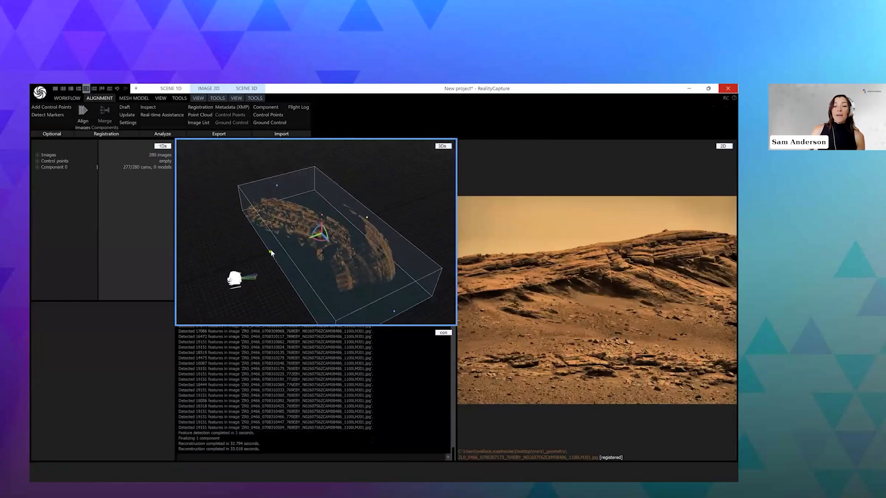
pyautogui.moveTo(271, 251); pyautogui.dragTo(313, 276)
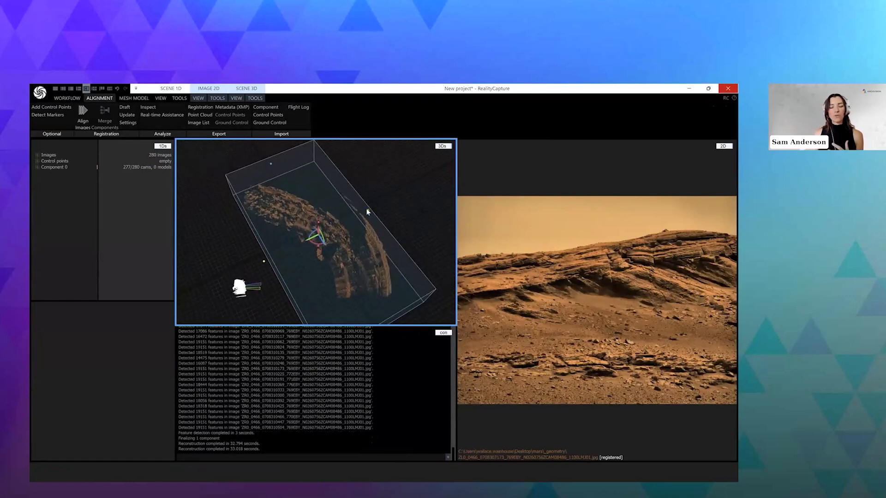
pyautogui.moveTo(368, 210); pyautogui.dragTo(357, 217)
pyautogui.moveTo(375, 247); pyautogui.dragTo(355, 267)
pyautogui.moveTo(365, 235); pyautogui.dragTo(359, 234)
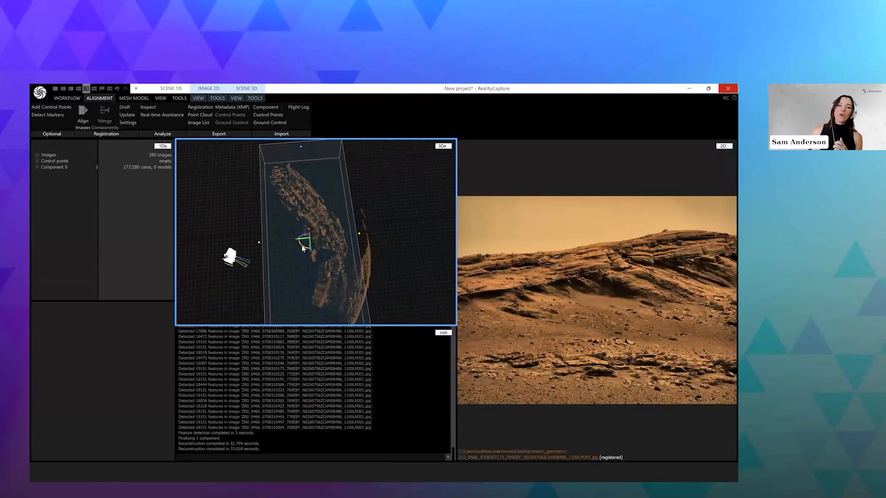
pyautogui.moveTo(553, 378)
pyautogui.press('Right')
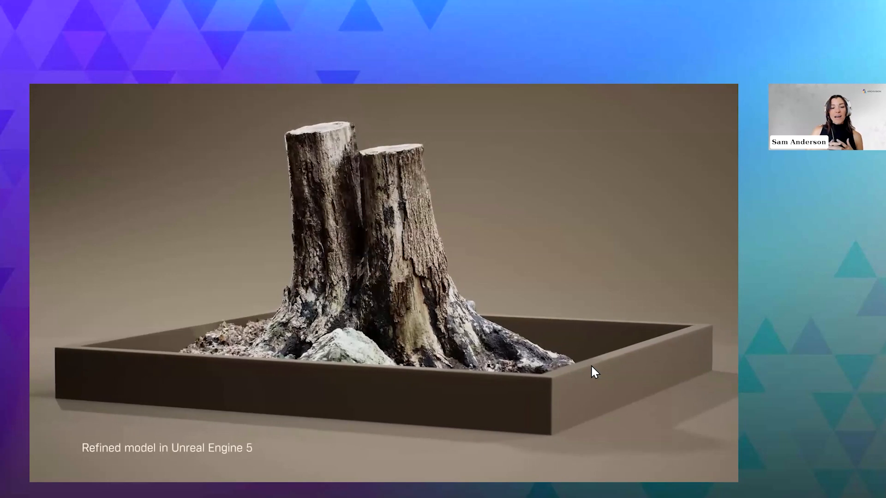
pyautogui.press('Right')
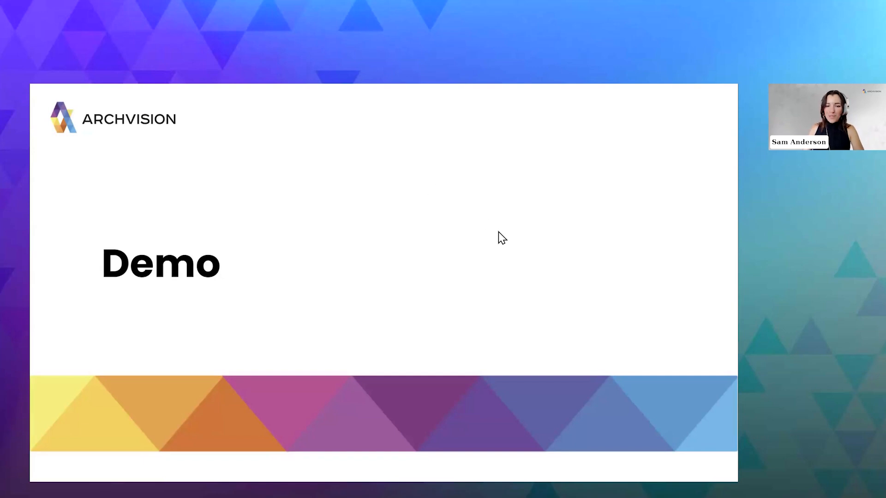
# Switch to the IcelandBase scene in Twinmotion and examine the apartment building's facades, balconies and surrounding trees from several angles.
pyautogui.hotkey('alt', 'Tab')
pyautogui.click(598, 254)
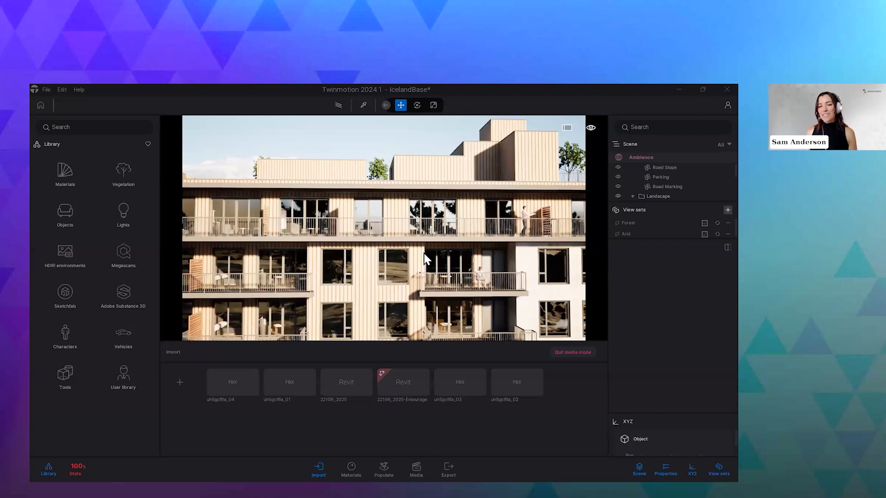
pyautogui.moveTo(409, 251); pyautogui.dragTo(336, 267, button='right')
pyautogui.press('s')
pyautogui.press('q')
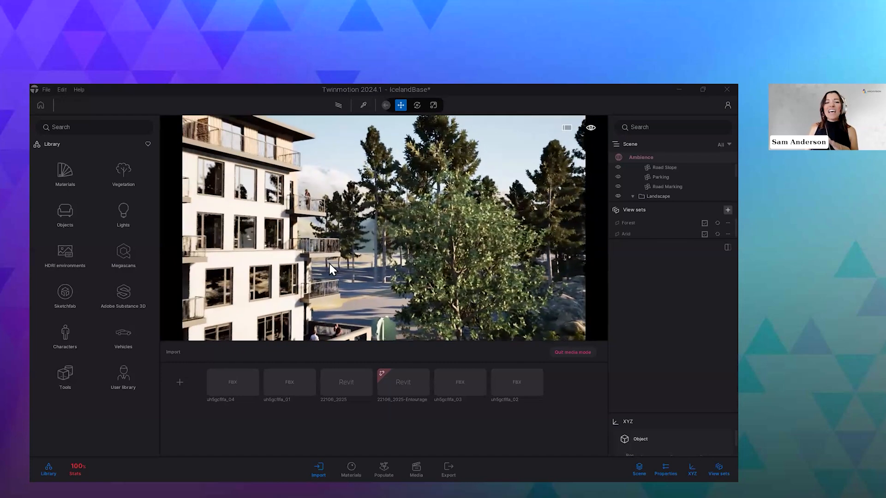
pyautogui.press('s')
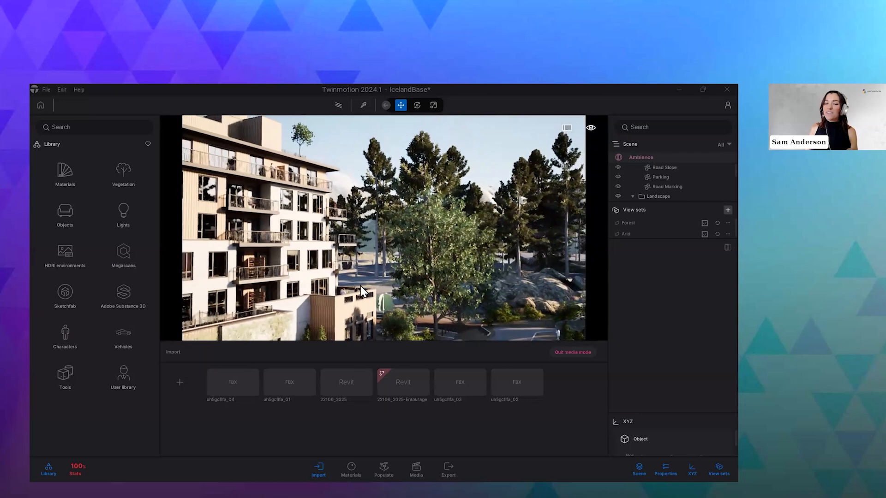
pyautogui.moveTo(403, 306); pyautogui.dragTo(267, 305, button='right')
pyautogui.moveTo(356, 334); pyautogui.dragTo(364, 313, button='right')
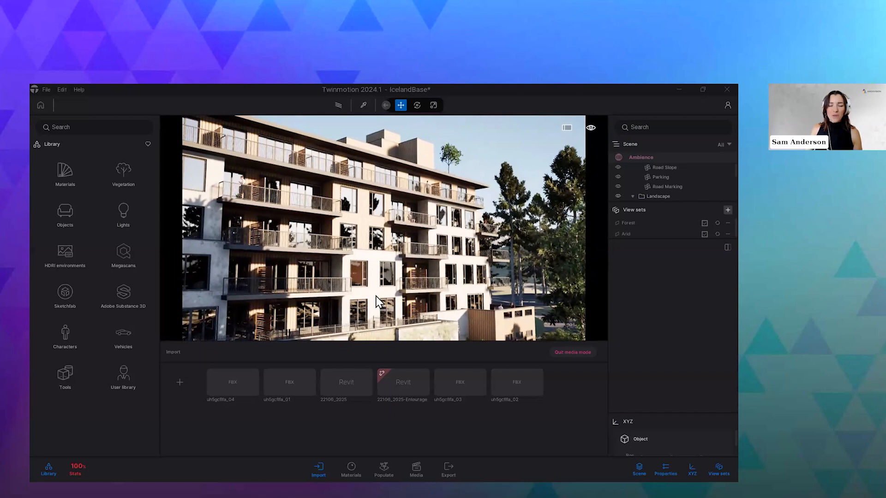
pyautogui.press('w')
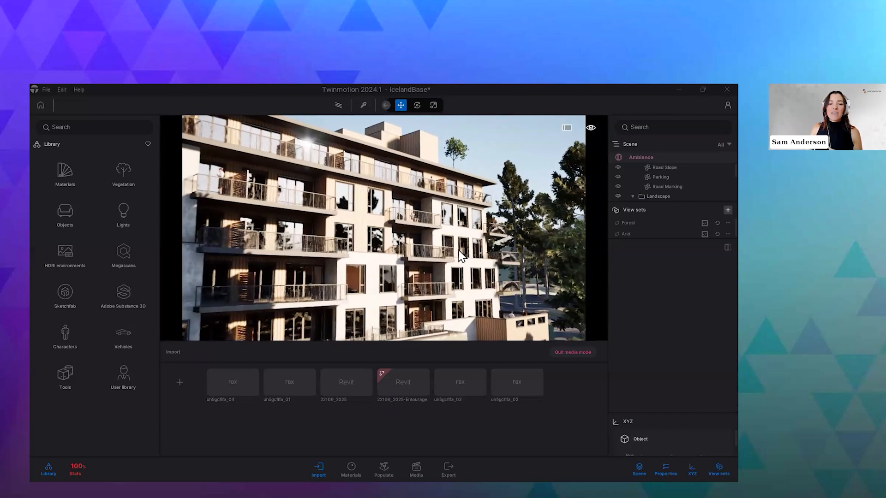
pyautogui.moveTo(384, 229); pyautogui.dragTo(190, 204, button='right')
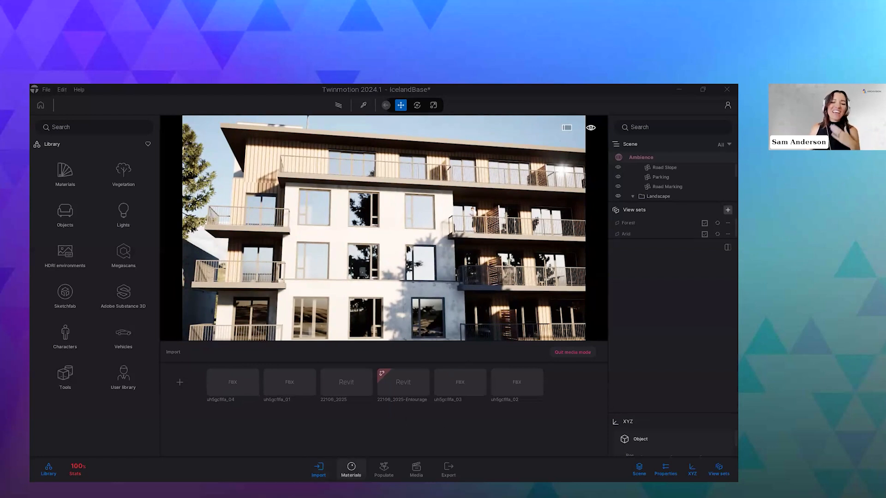
# Show the materials, populate, media and export options for the scene, and hide the XYZ coordinate section.
pyautogui.click(351, 468)
pyautogui.click(384, 468)
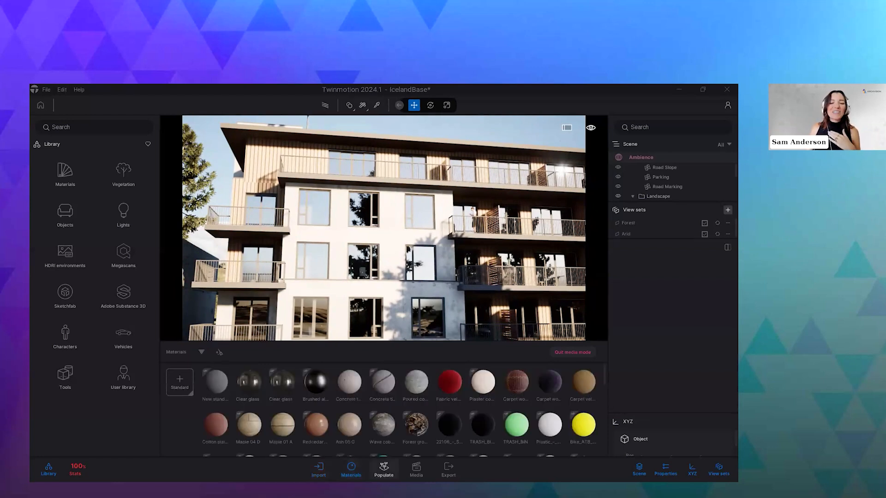
pyautogui.click(416, 468)
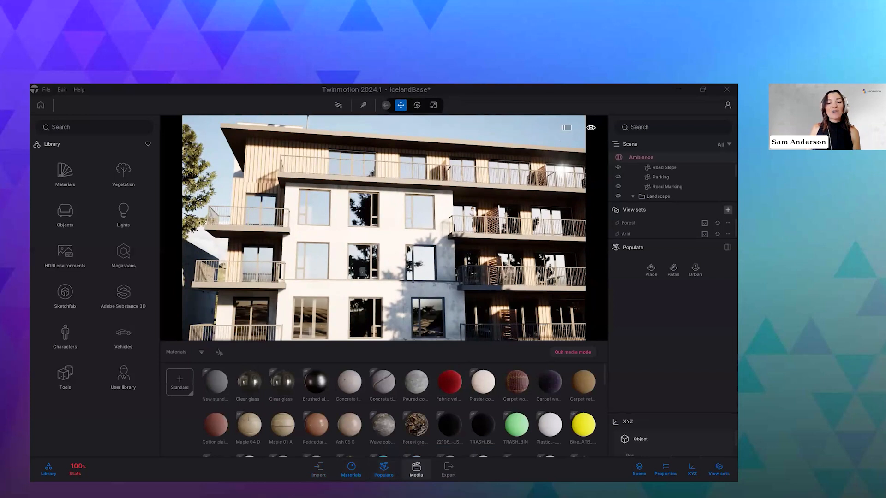
pyautogui.click(449, 468)
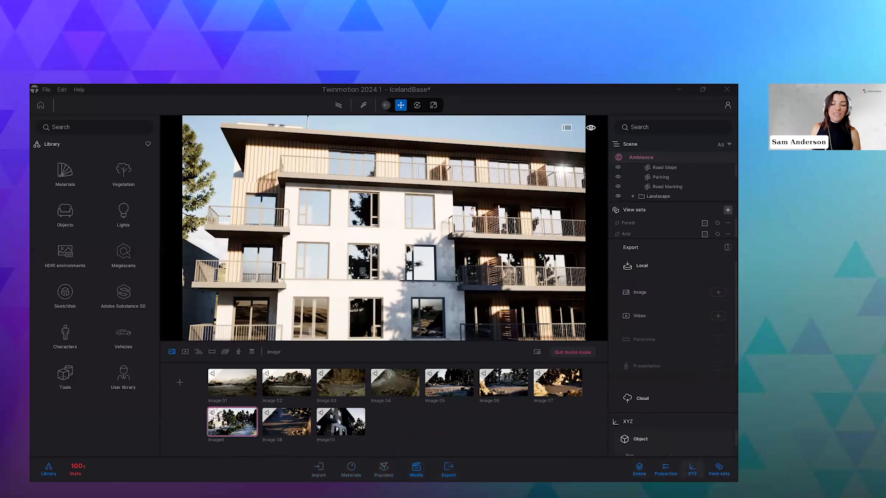
pyautogui.click(692, 469)
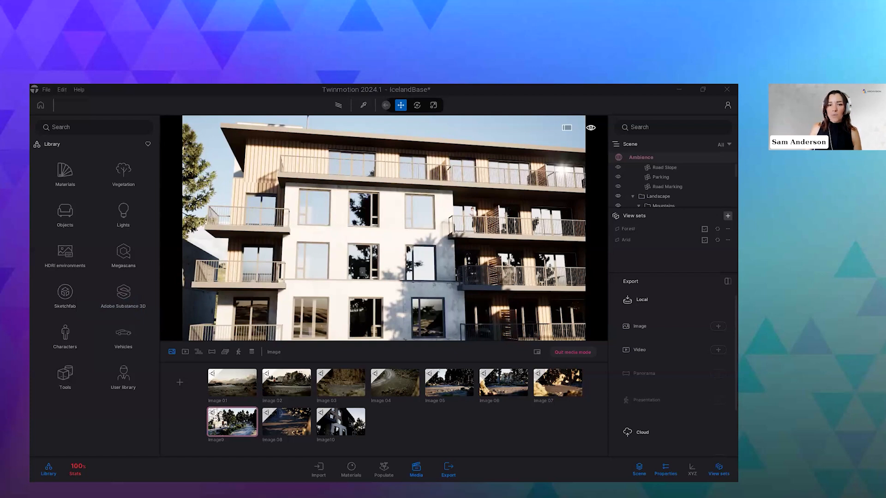
# Enable the Path tracer rendering mode for a frontal view of the building's upper floors and balconies.
pyautogui.moveTo(384, 228); pyautogui.dragTo(341, 212, button='right')
pyautogui.press('d')
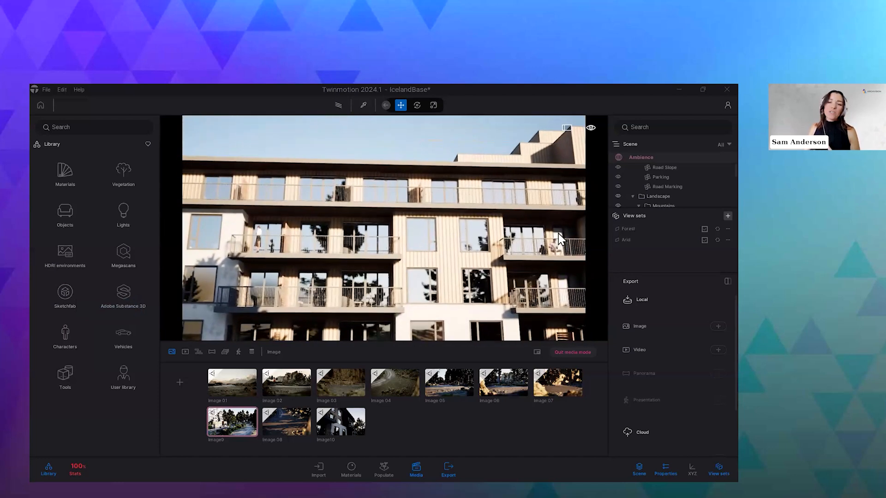
pyautogui.press('d')
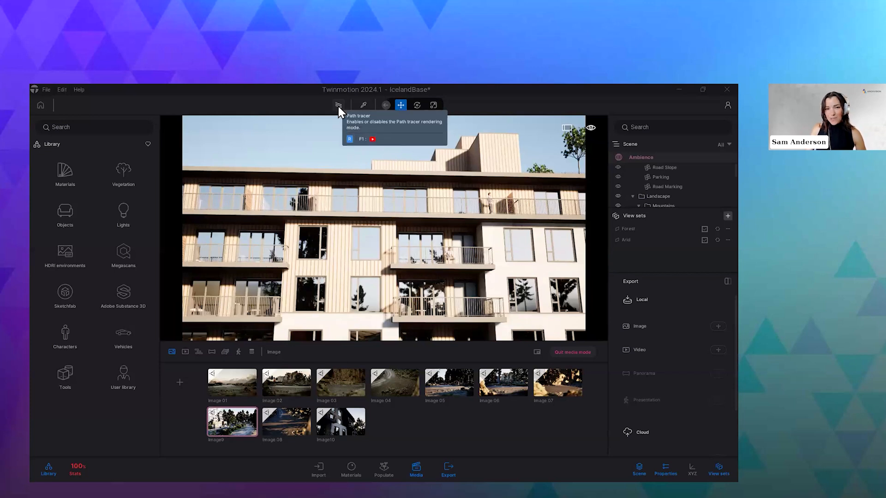
pyautogui.press('F1')
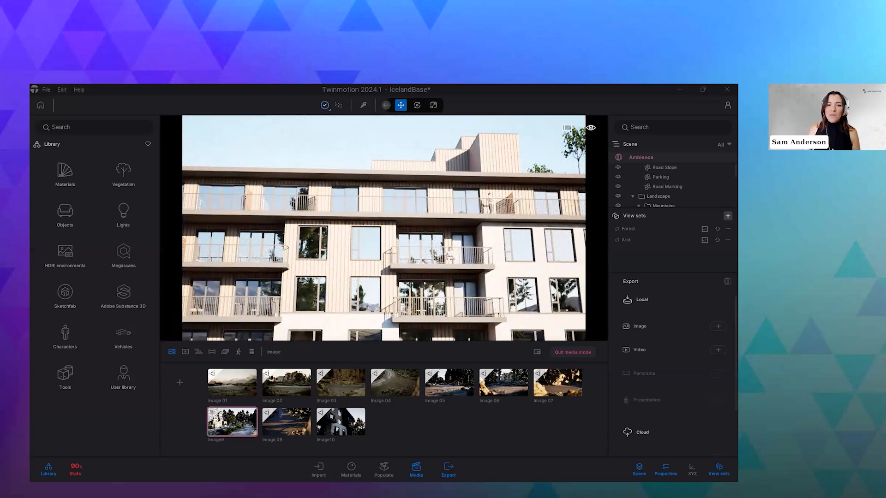
pyautogui.click(329, 110)
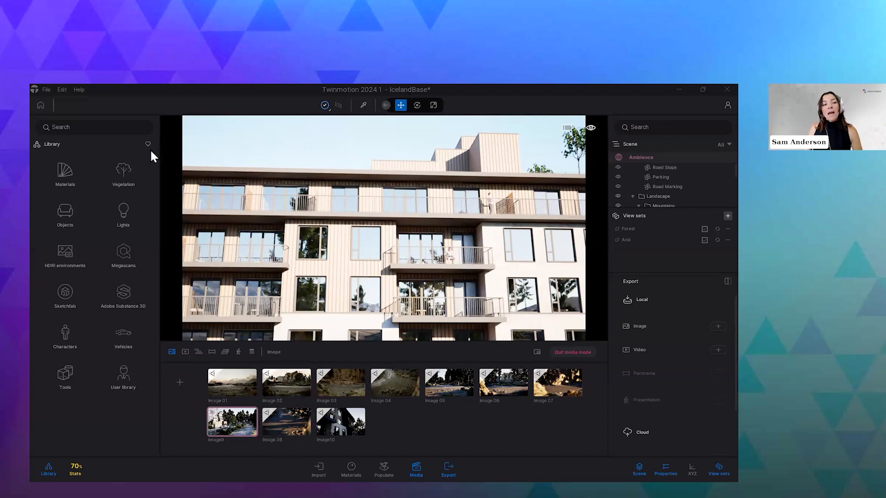
# Check the Standard and Optimized Datasmith file export options and switch to the Iceland_TMtoUE project in Unreal Editor.
pyautogui.click(48, 90)
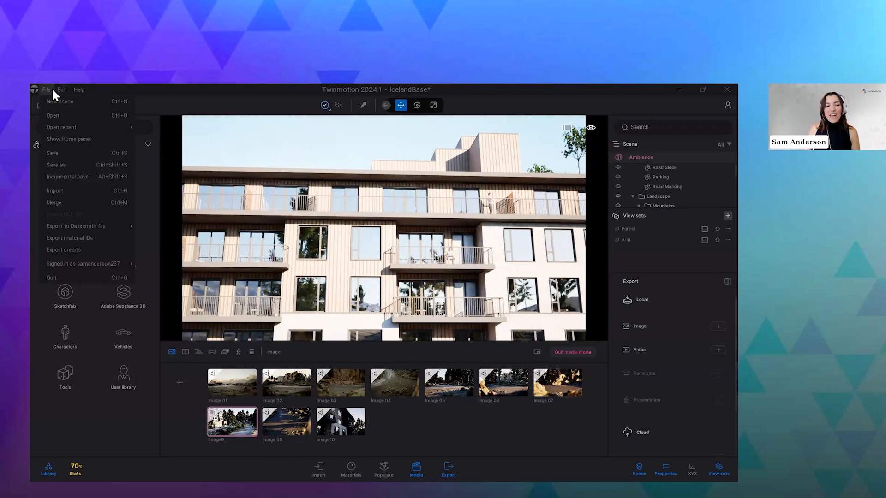
pyautogui.moveTo(84, 225)
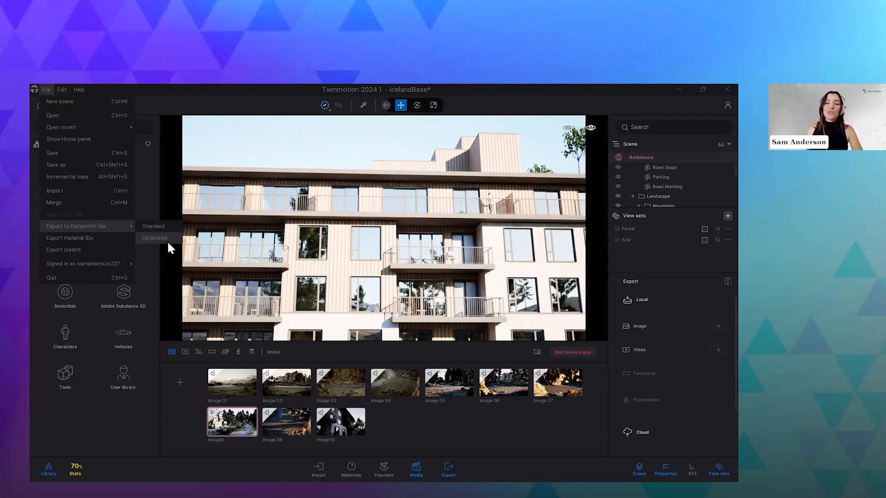
pyautogui.hotkey('alt', 'Tab')
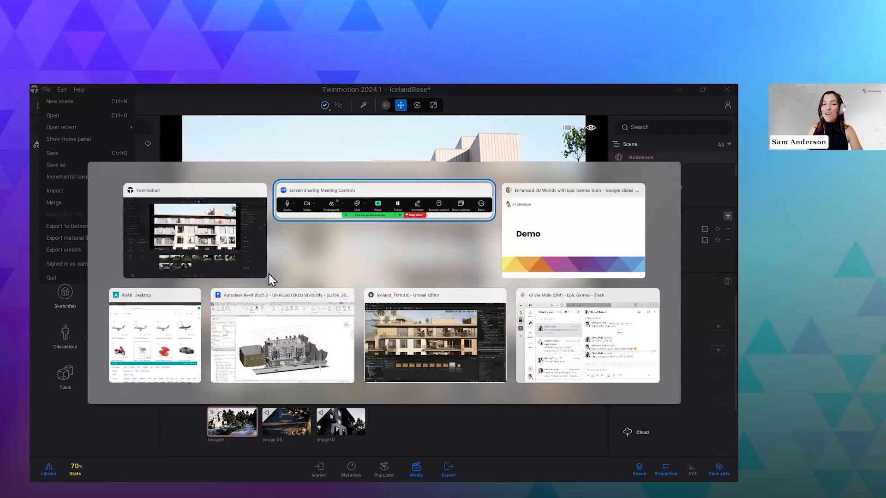
pyautogui.click(419, 339)
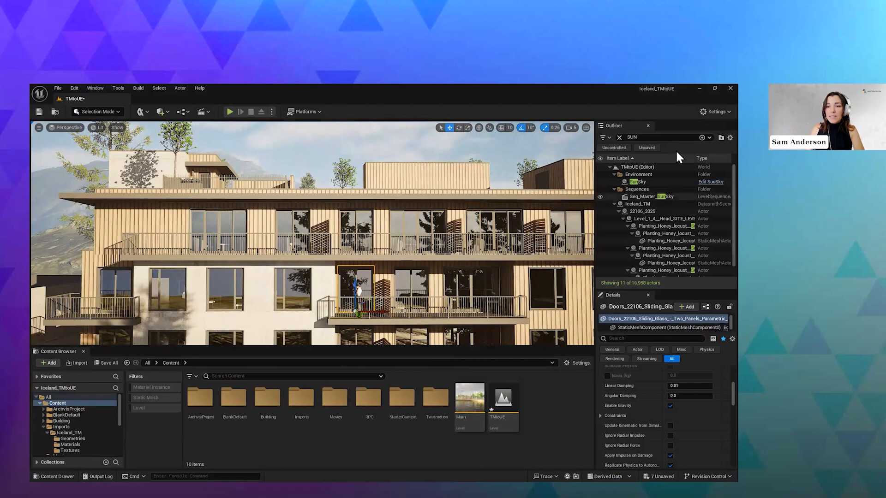
# Clear the SUN search filter from the actor list and browse the imported Iceland_TM hierarchy of walls, doors and windows.
pyautogui.click(619, 137)
pyautogui.scroll(-5, 668, 229)
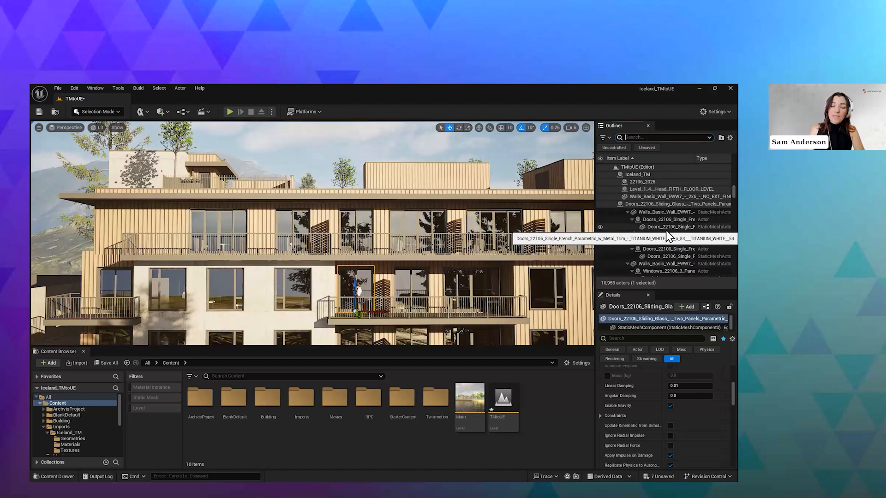
pyautogui.scroll(-3, 667, 221)
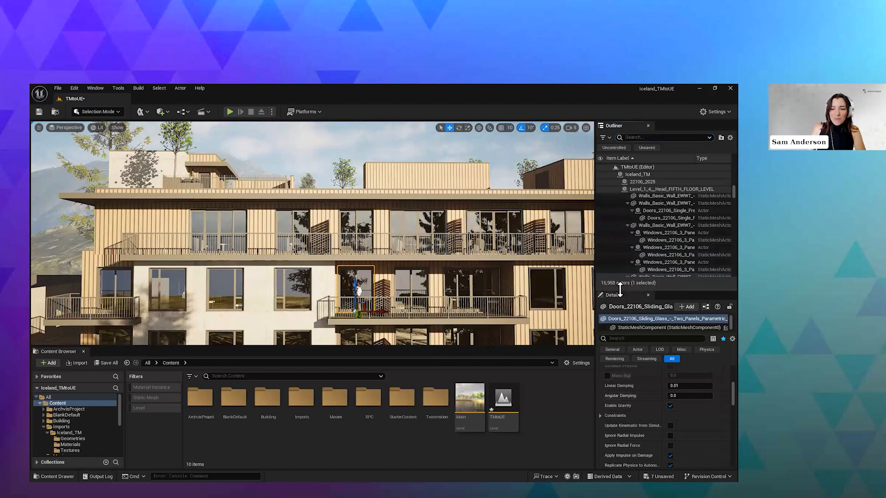
# Give the details section more height and review the selected sliding glass door's physics, collision and lighting properties.
pyautogui.moveTo(620, 289); pyautogui.dragTo(621, 267)
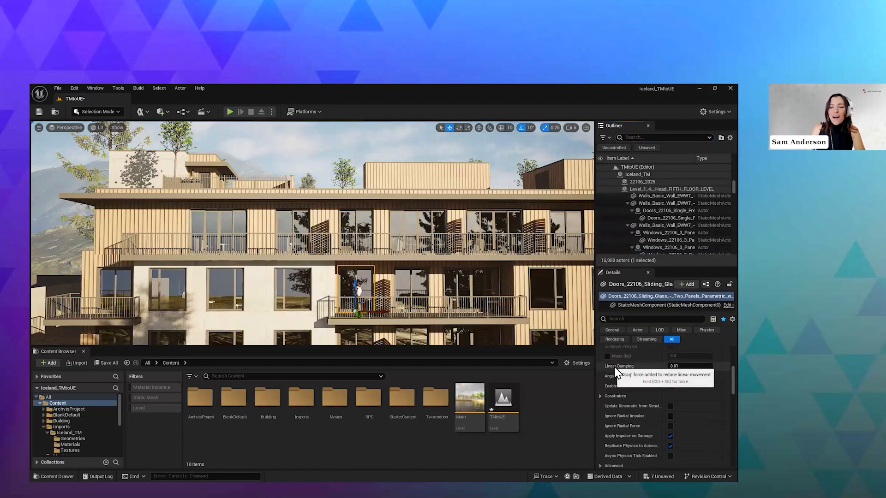
pyautogui.scroll(-3, 630, 385)
pyautogui.scroll(-5, 635, 399)
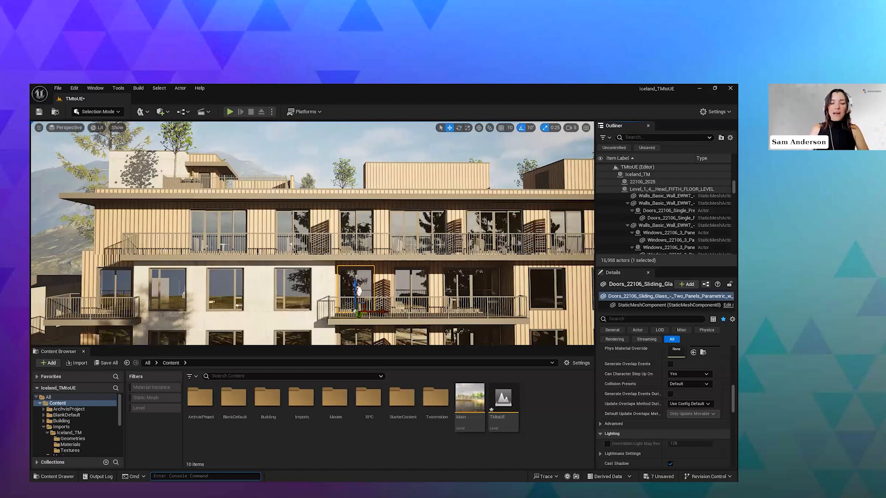
# Disable the editor's tooltips with the console command Slate.EnableTooltips 0.
pyautogui.write('slate.')
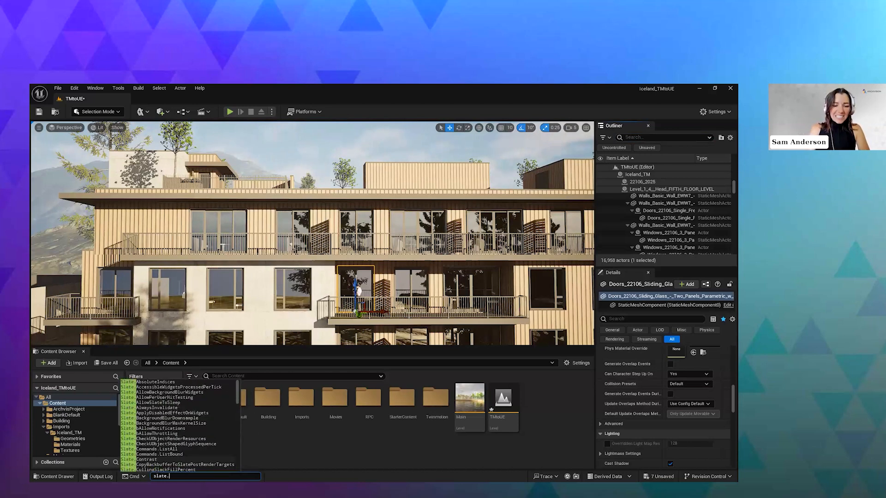
pyautogui.write('enableto')
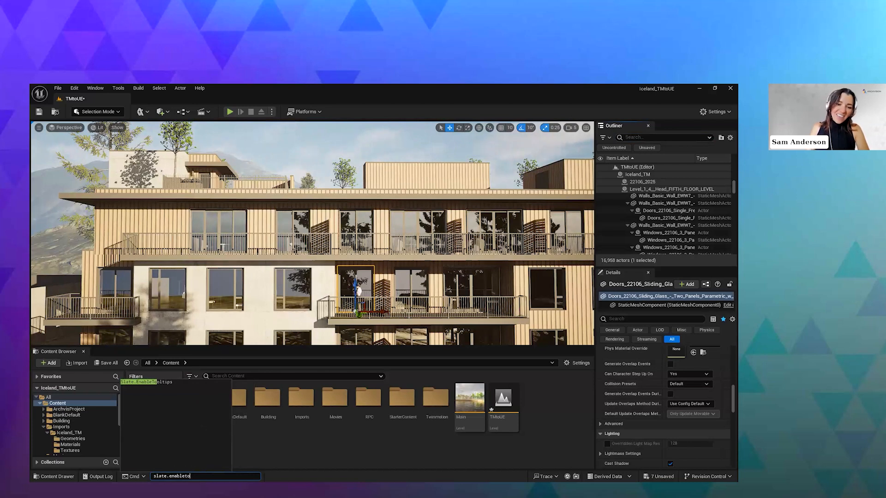
pyautogui.click(169, 382)
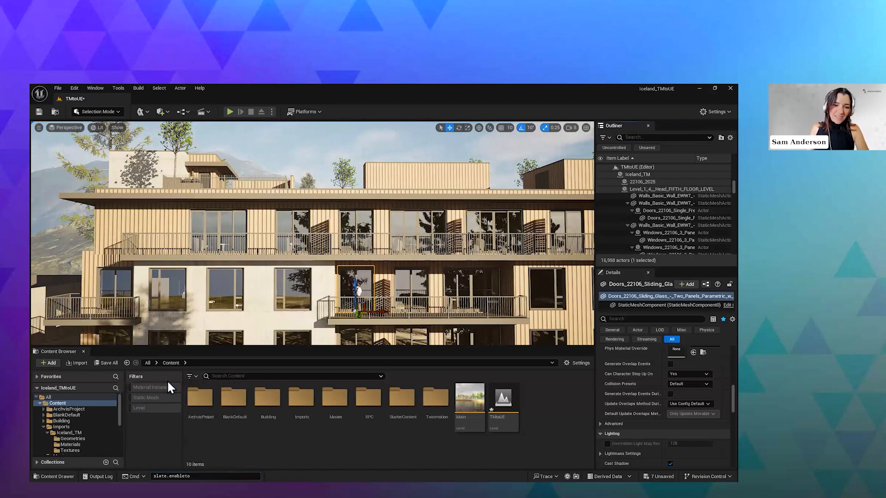
pyautogui.write('0')
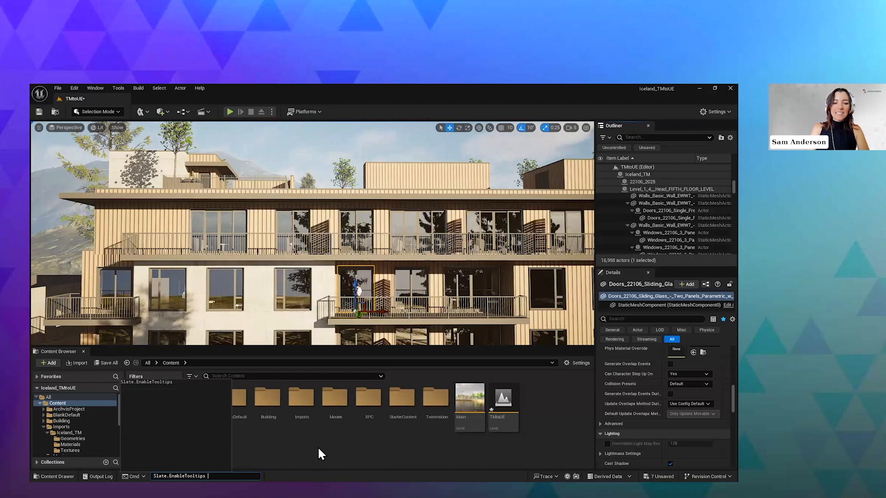
pyautogui.press('Return')
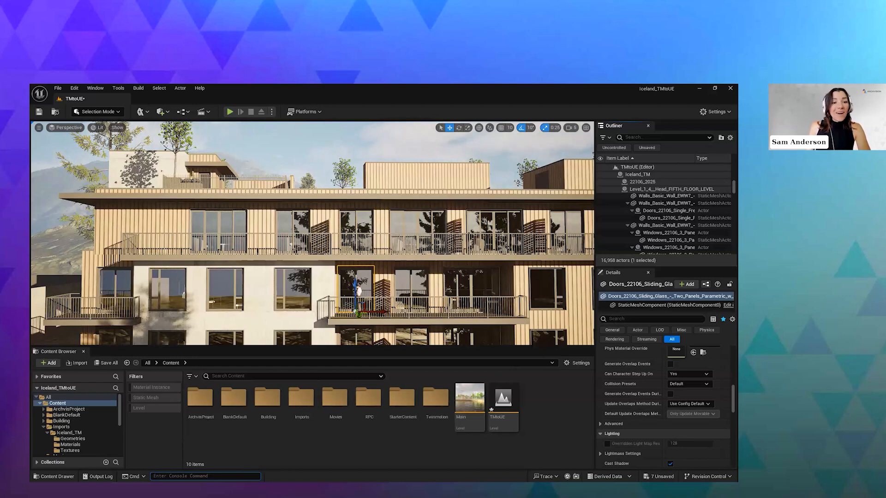
# Check the available editor modes, examine the shape creation tools in Modeling mode and return to Selection mode.
pyautogui.click(106, 115)
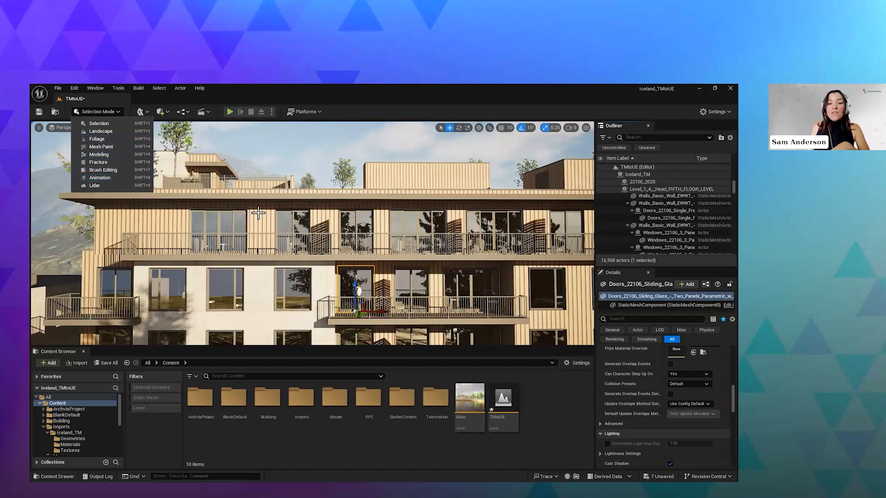
pyautogui.moveTo(321, 254)
pyautogui.mouseDown(button='right')
pyautogui.moveTo(489, 245)
pyautogui.moveTo(317, 252)
pyautogui.mouseUp(button='right')
pyautogui.press('d')
pyautogui.moveTo(317, 251); pyautogui.dragTo(302, 256, button='middle')
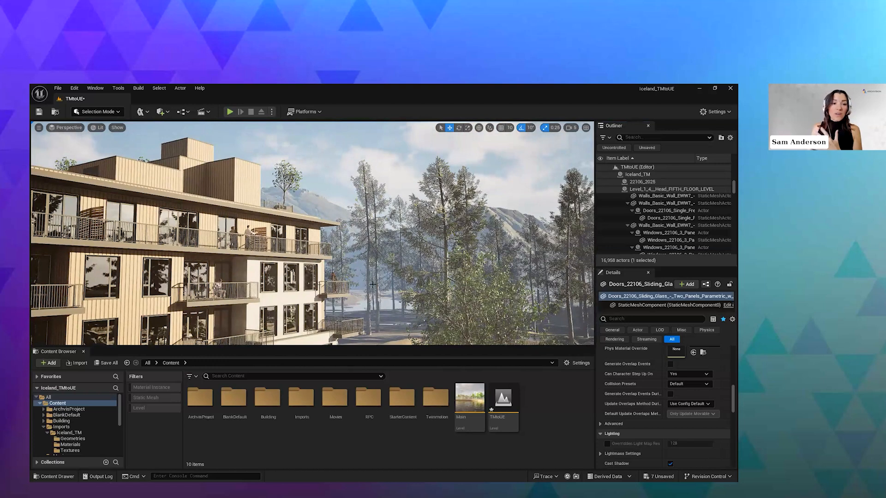
pyautogui.click(86, 113)
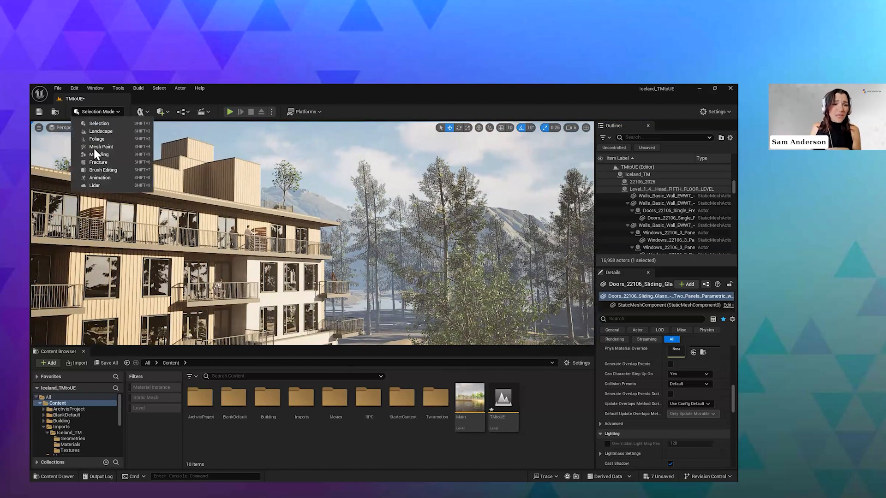
pyautogui.click(93, 156)
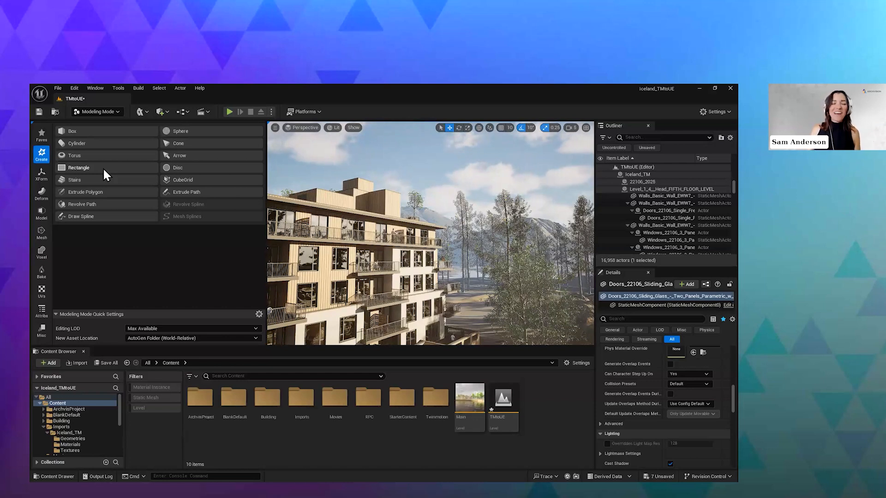
pyautogui.click(87, 108)
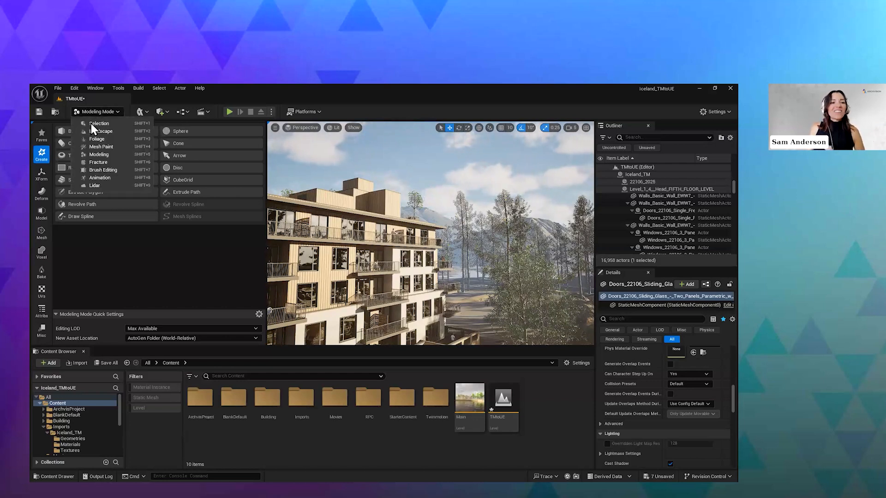
pyautogui.click(90, 123)
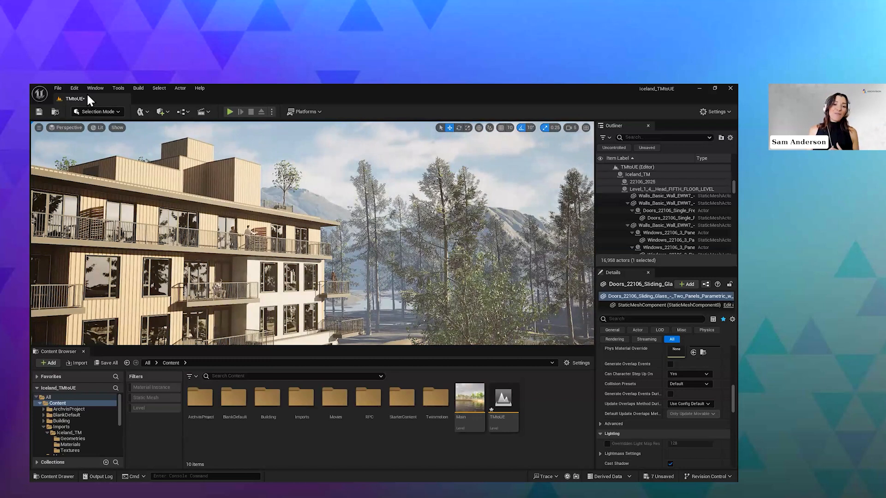
pyautogui.moveTo(442, 265)
pyautogui.mouseDown(button='right')
pyautogui.moveTo(422, 266)
pyautogui.moveTo(438, 266)
pyautogui.mouseUp(button='right')
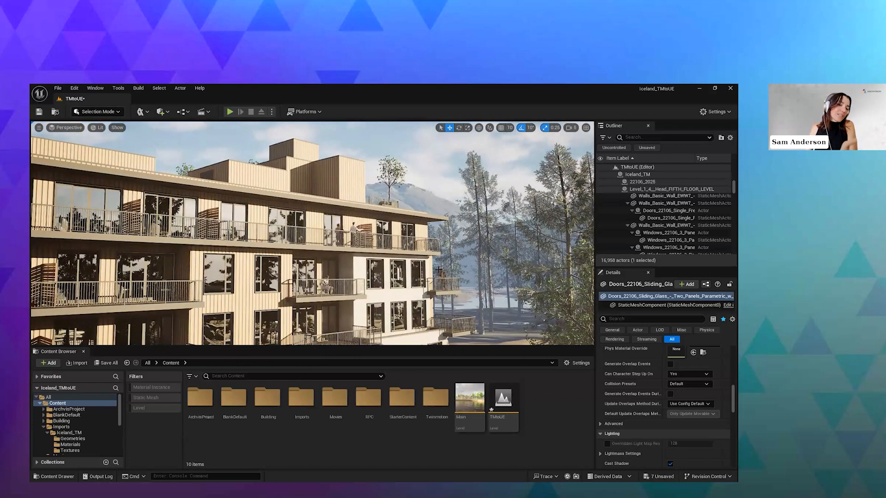
pyautogui.moveTo(413, 246); pyautogui.dragTo(404, 286, button='middle')
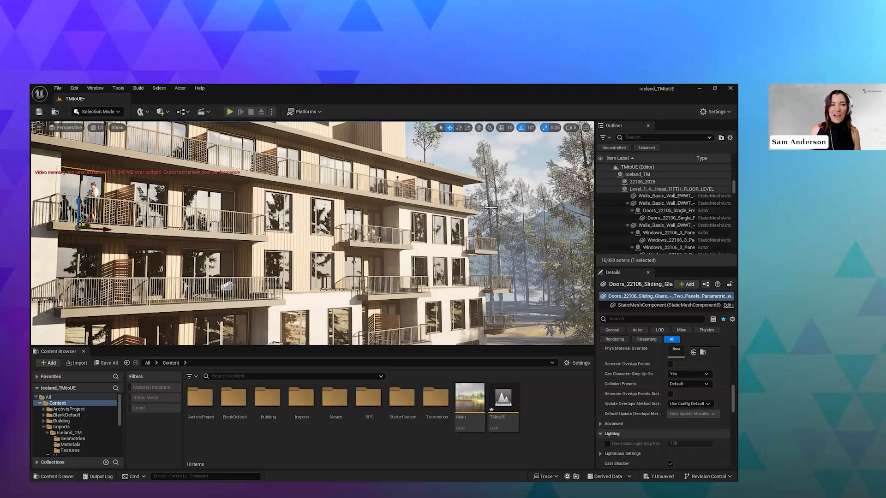
# Switch to Twinmotion, show the scene's imported files and turn off the Path tracer.
pyautogui.hotkey('alt', 'Tab')
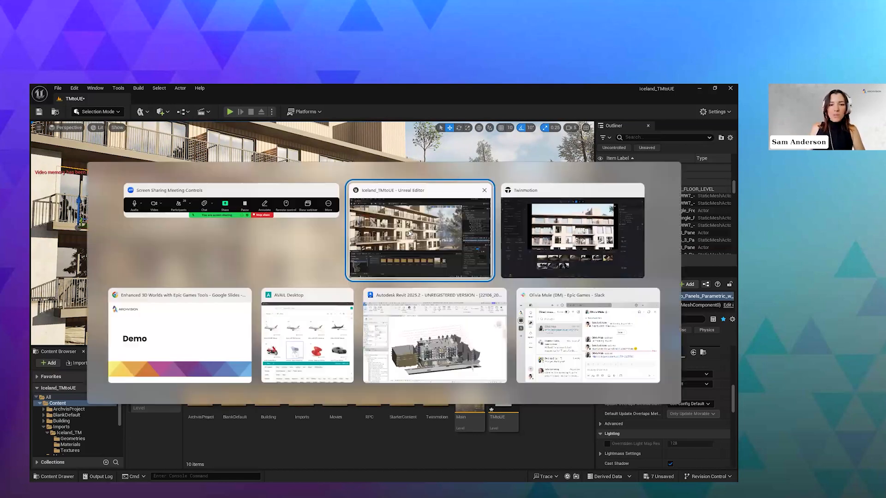
pyautogui.click(568, 238)
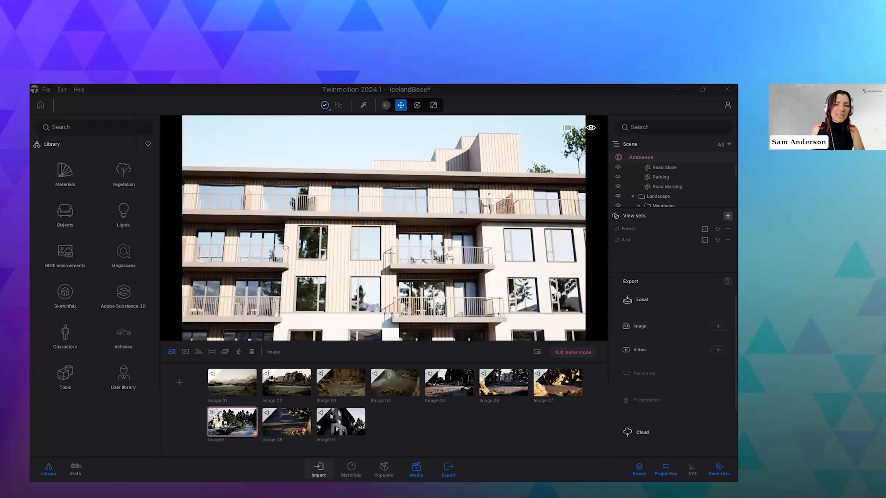
pyautogui.click(319, 470)
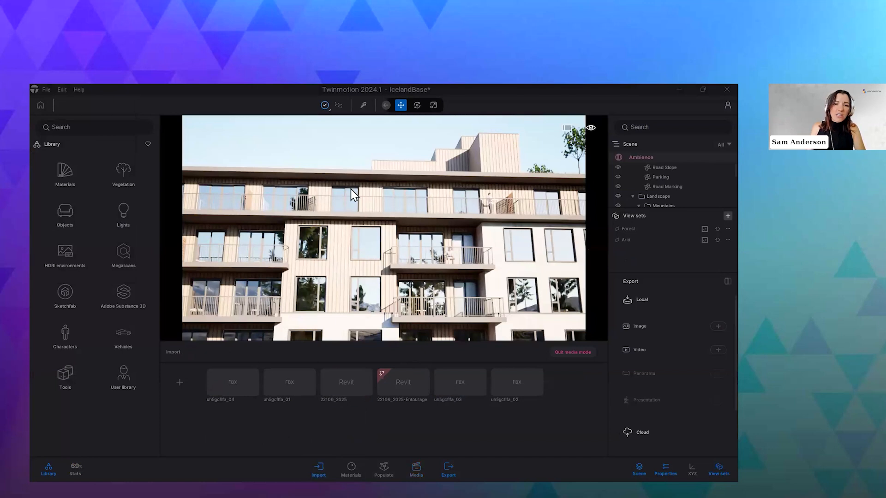
pyautogui.click(339, 106)
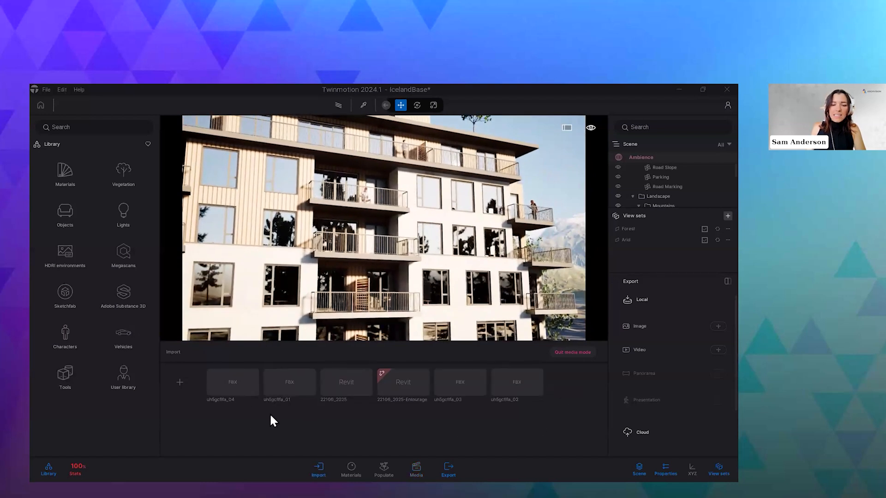
# Start a new Direct Link import with Revit - 22106_2025 as source and check the available Collapse options.
pyautogui.moveTo(232, 392)
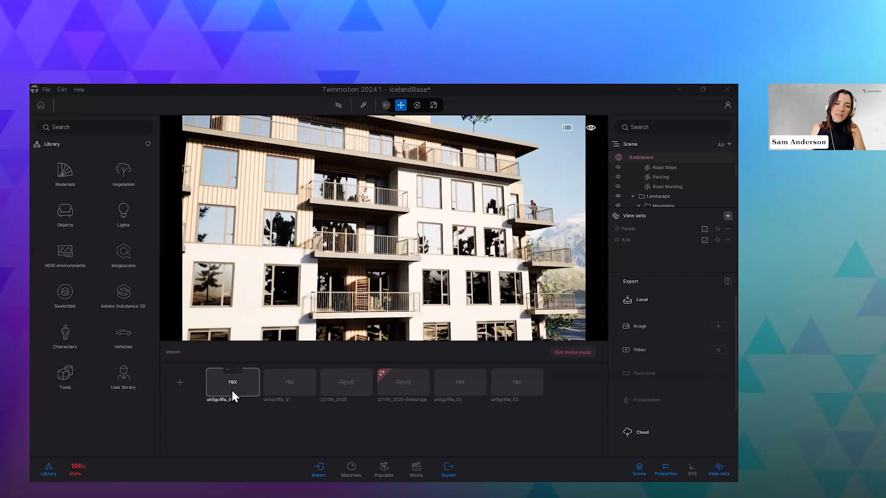
pyautogui.click(184, 385)
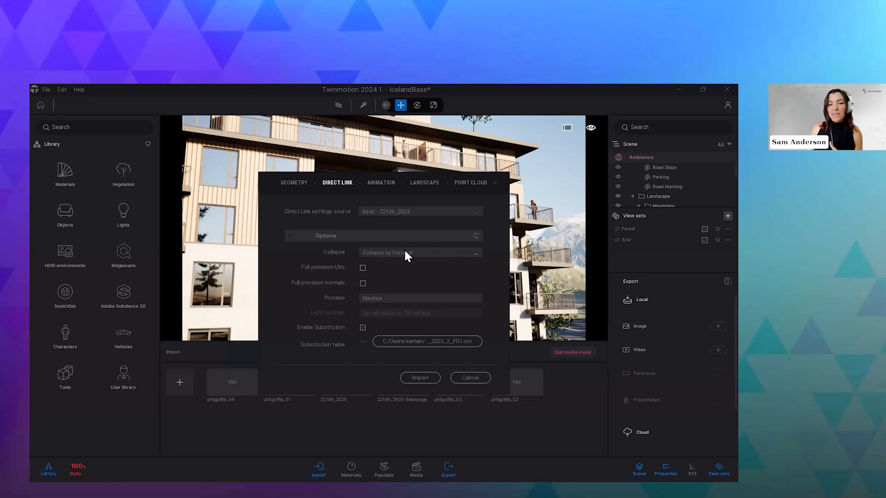
pyautogui.click(422, 255)
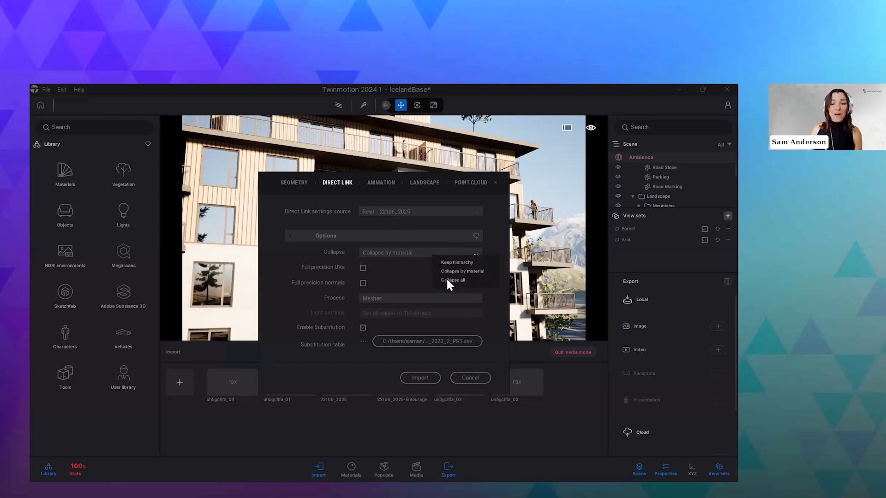
pyautogui.click(406, 265)
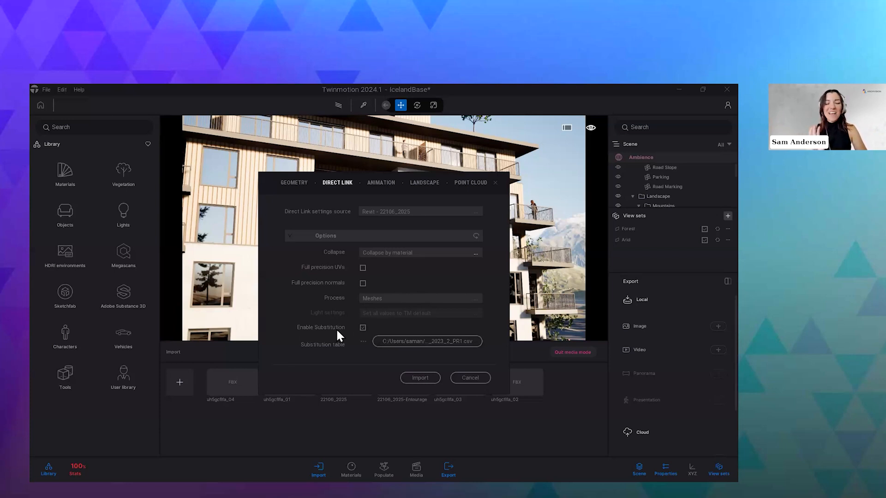
# Switch to Revit and show the CONCEPT for ENSCAPE 3D view of the 22106_2025-Entourage2 model.
pyautogui.hotkey('alt', 'Tab')
pyautogui.click(454, 317)
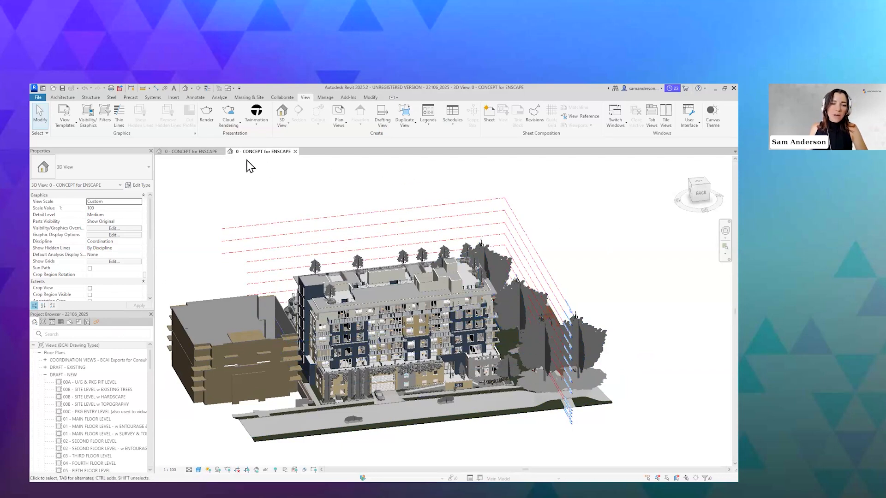
pyautogui.click(187, 152)
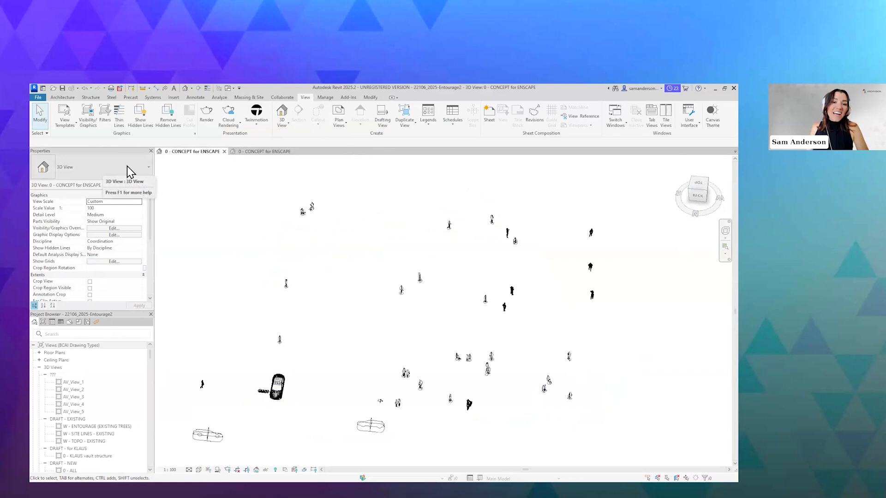
# Review the Twinmotion plugin's Datasmith export settings and its substitution settings for Revit family categories.
pyautogui.click(257, 124)
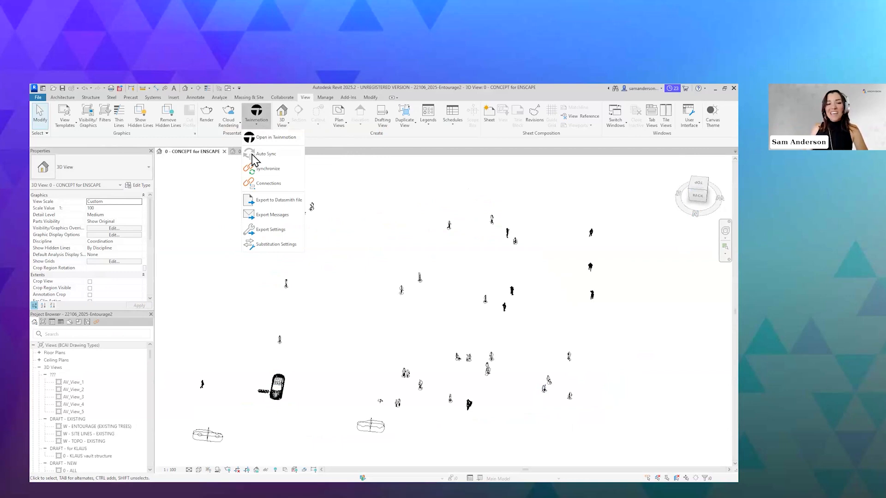
pyautogui.click(270, 233)
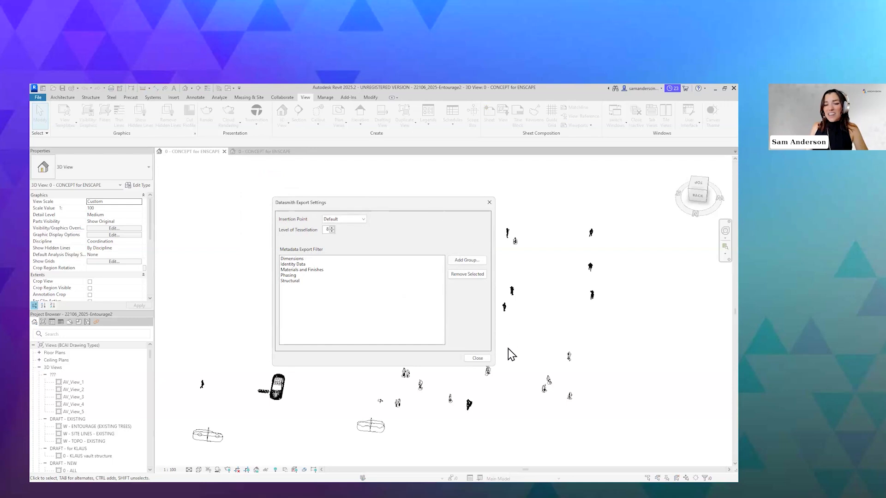
pyautogui.click(478, 359)
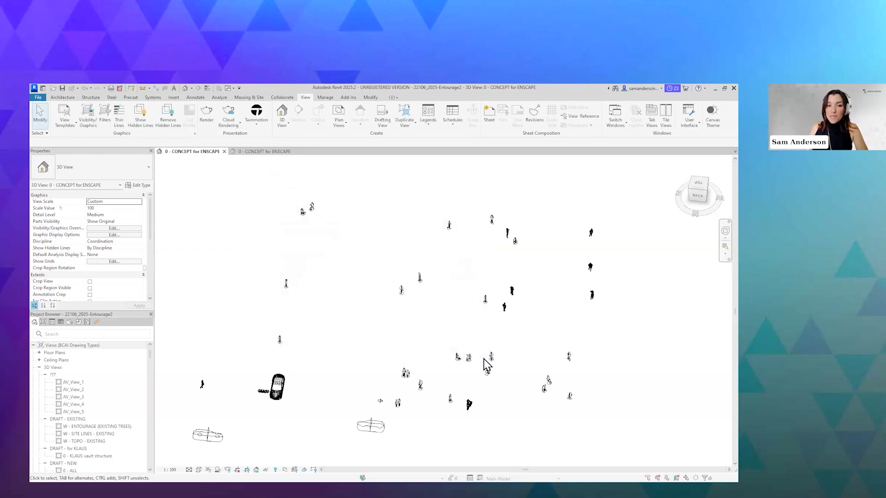
pyautogui.click(259, 127)
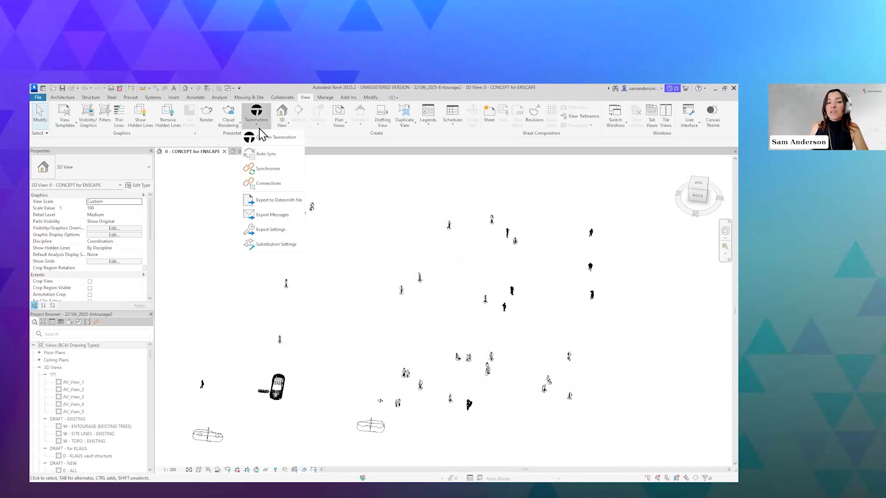
pyautogui.click(273, 245)
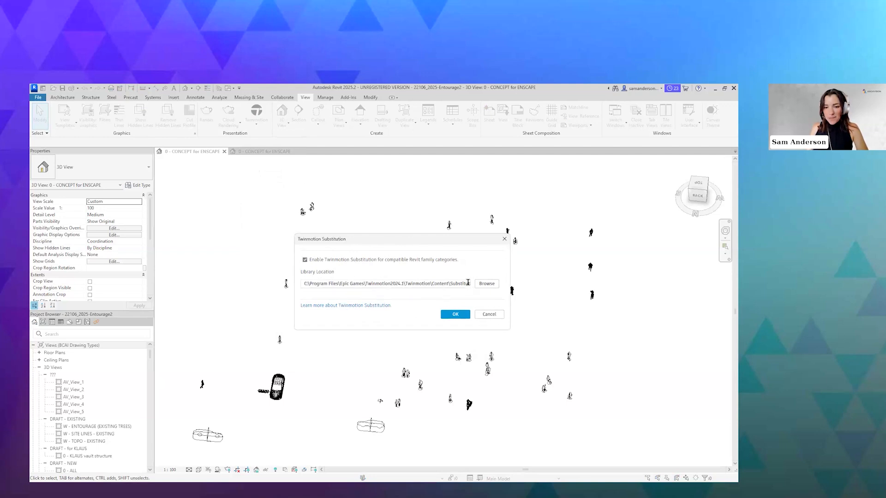
pyautogui.click(490, 315)
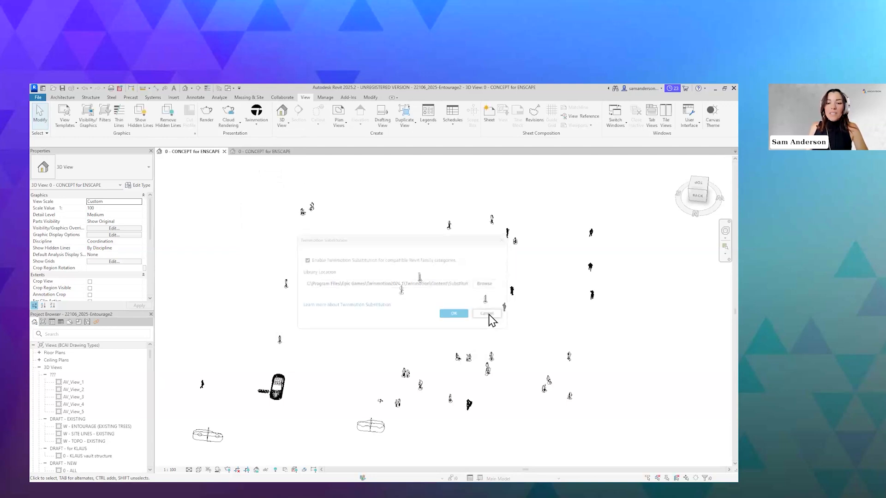
# Open the Twinmotion Substitution picker in the type properties of the walking figure beside the scattered people.
pyautogui.click(591, 235)
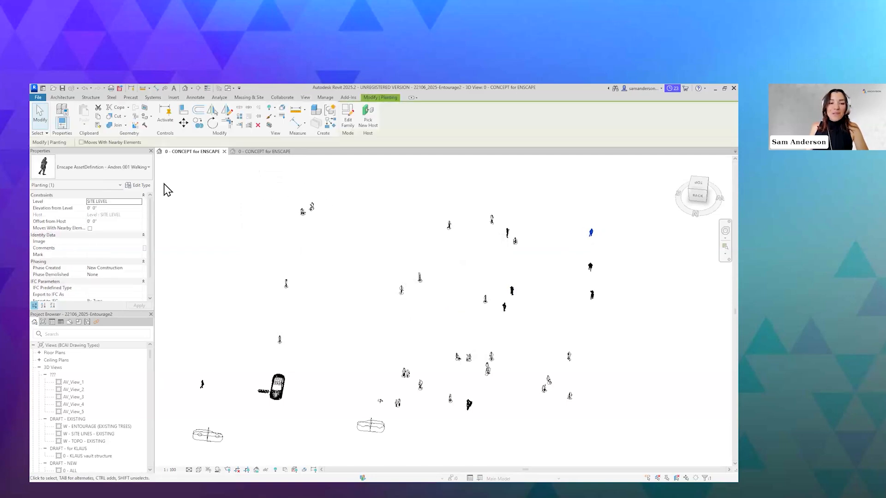
pyautogui.click(139, 186)
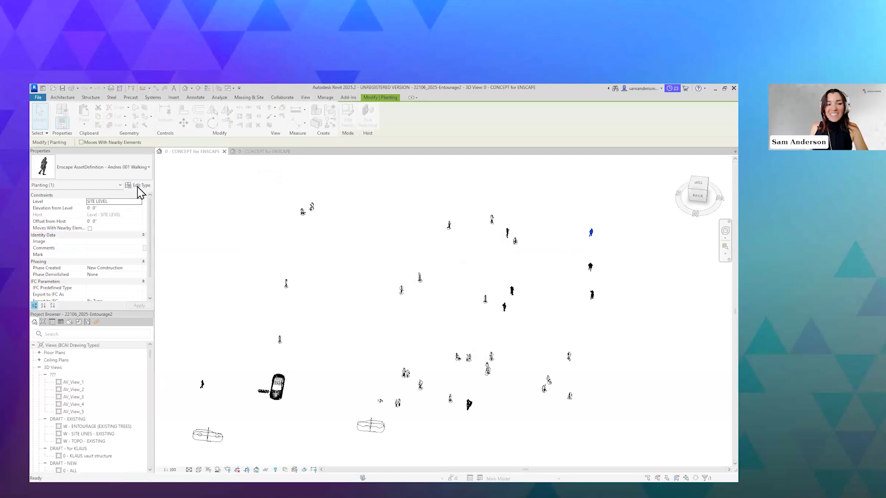
pyautogui.scroll(-5, 505, 235)
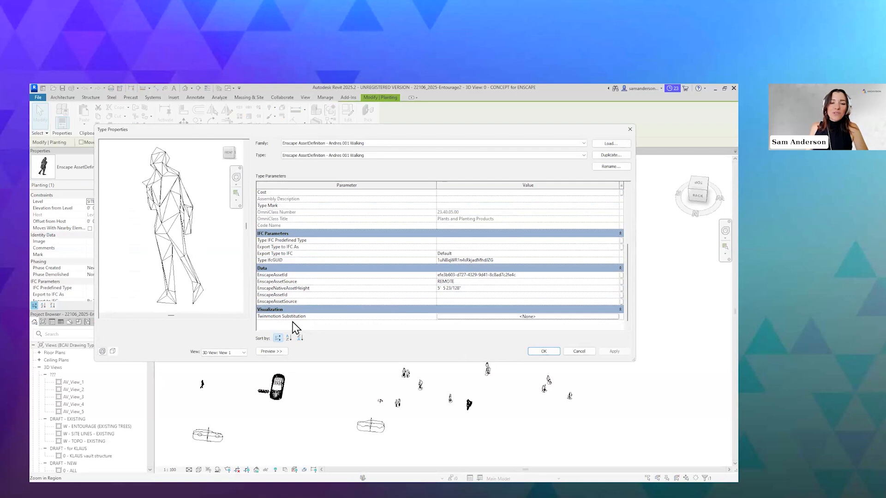
pyautogui.click(508, 318)
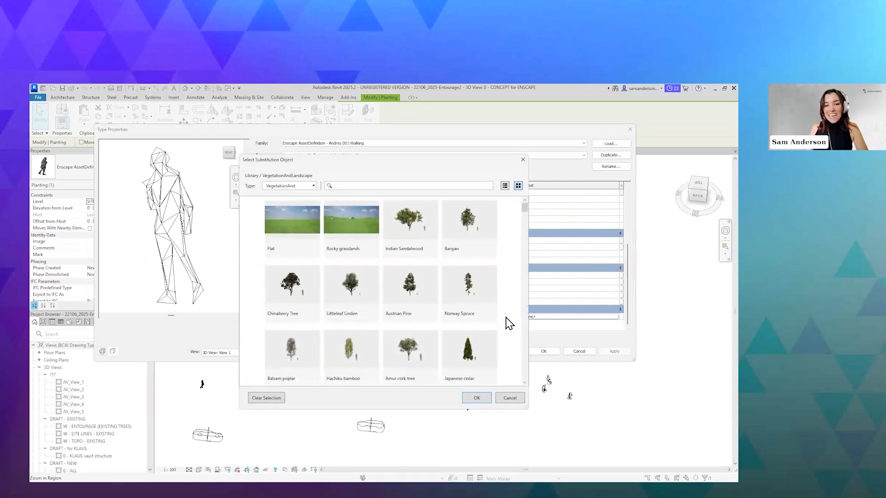
# Browse the ReadyPosed category of Characters in the substitution library, leaving the walking figure's type without a substitution.
pyautogui.click(305, 187)
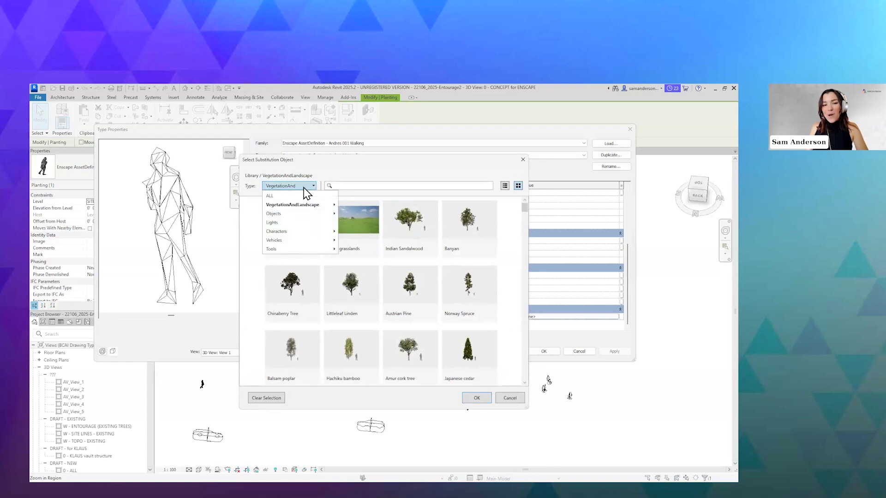
pyautogui.moveTo(292, 236)
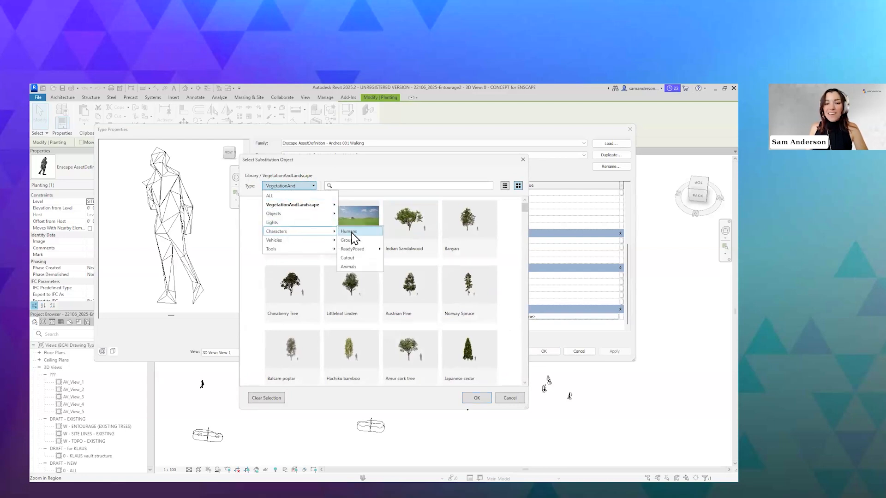
pyautogui.moveTo(357, 252)
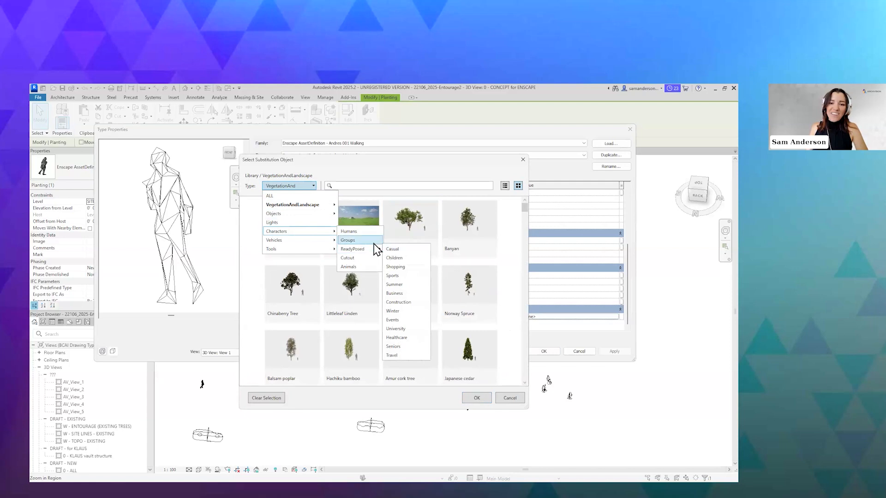
pyautogui.click(353, 249)
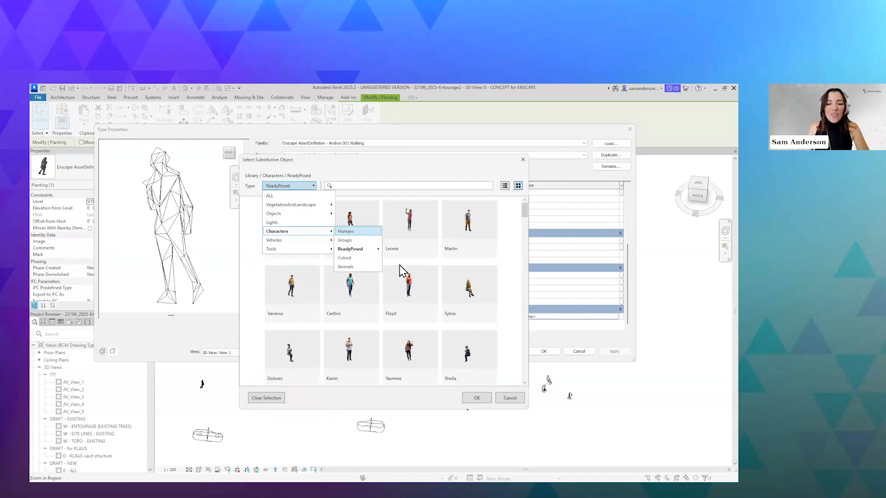
pyautogui.click(505, 398)
pyautogui.click(505, 399)
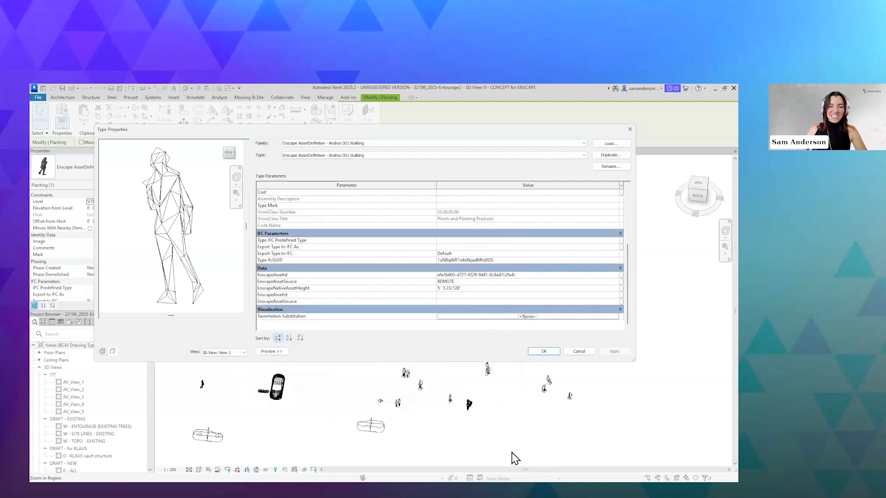
pyautogui.click(629, 130)
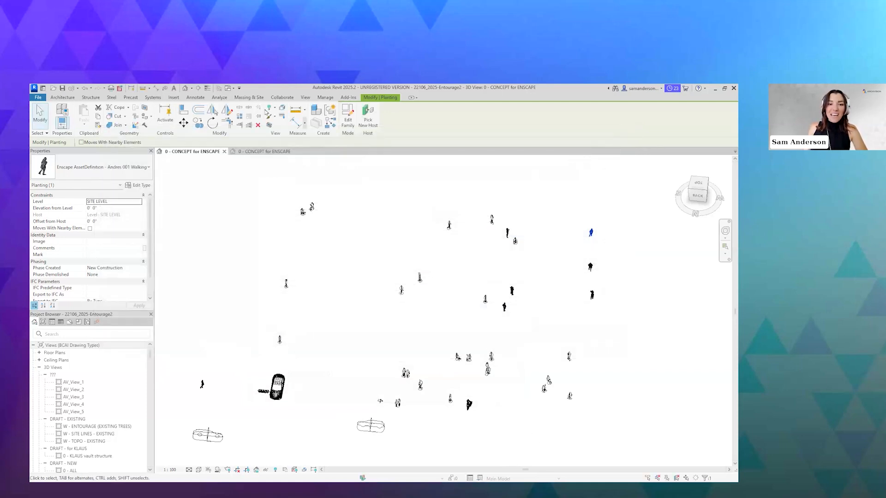
# Show the commands available in Revit's Twinmotion plugin.
pyautogui.click(307, 98)
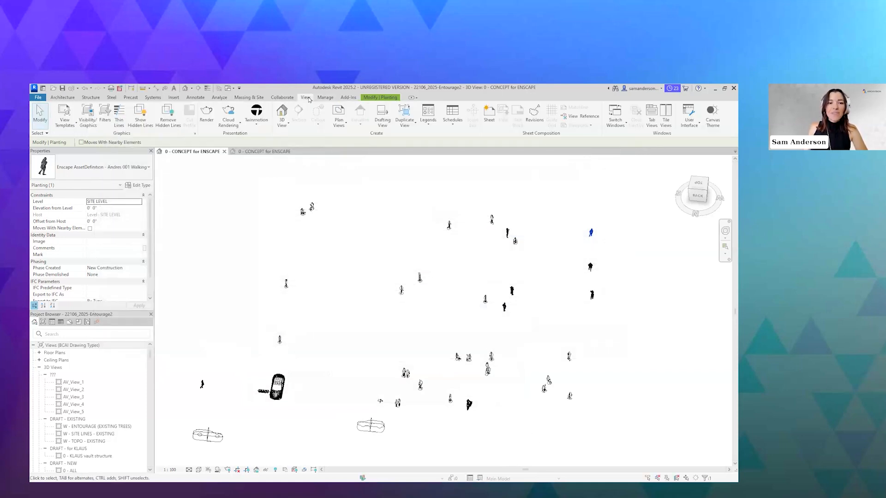
pyautogui.click(256, 121)
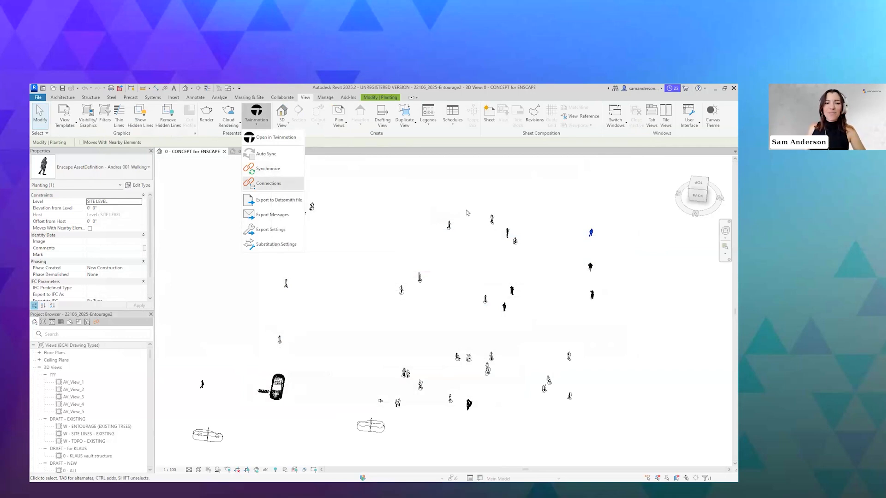
# Switch to Twinmotion, cancel the Direct Link import and select the white Land Rover on the cobblestone paving.
pyautogui.hotkey('alt', 'Tab')
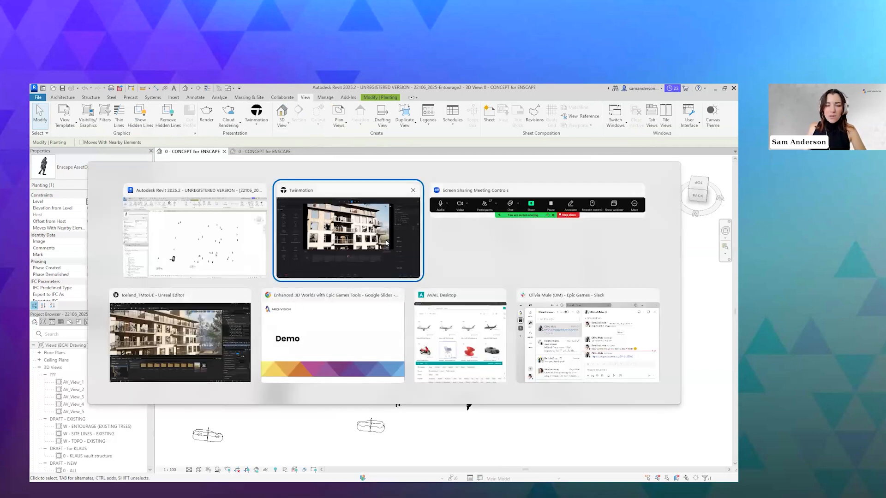
pyautogui.click(388, 244)
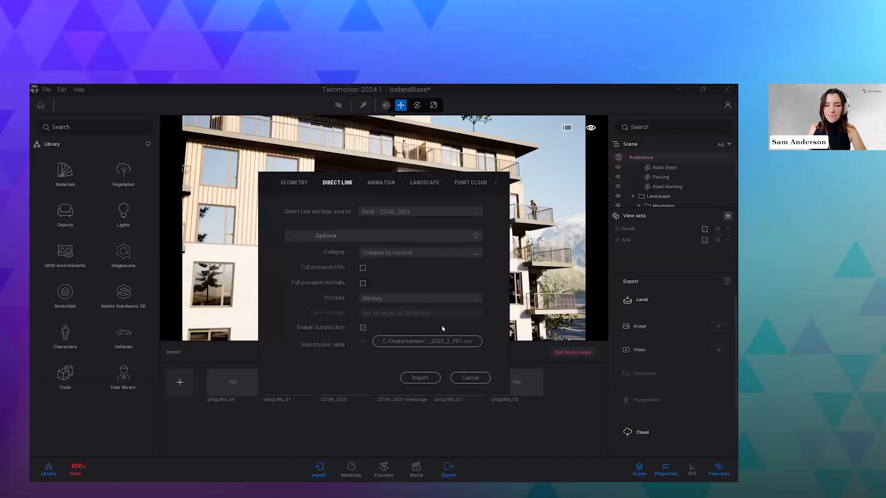
pyautogui.click(470, 378)
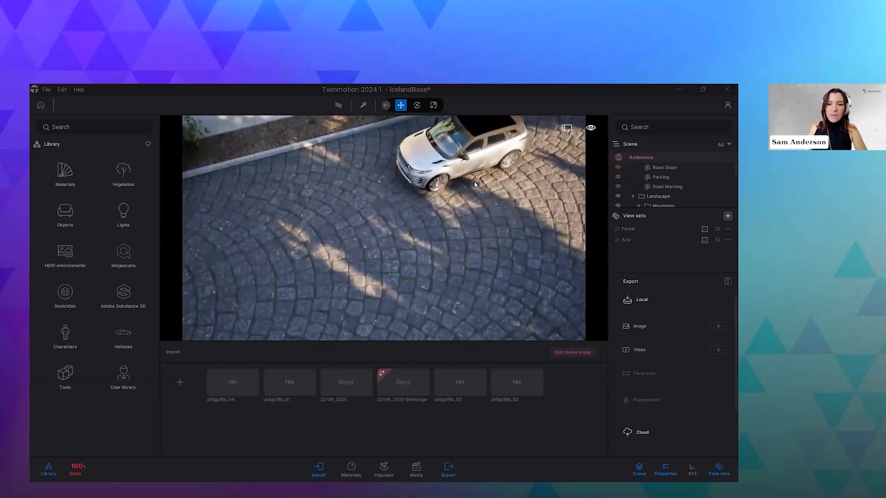
pyautogui.click(448, 172)
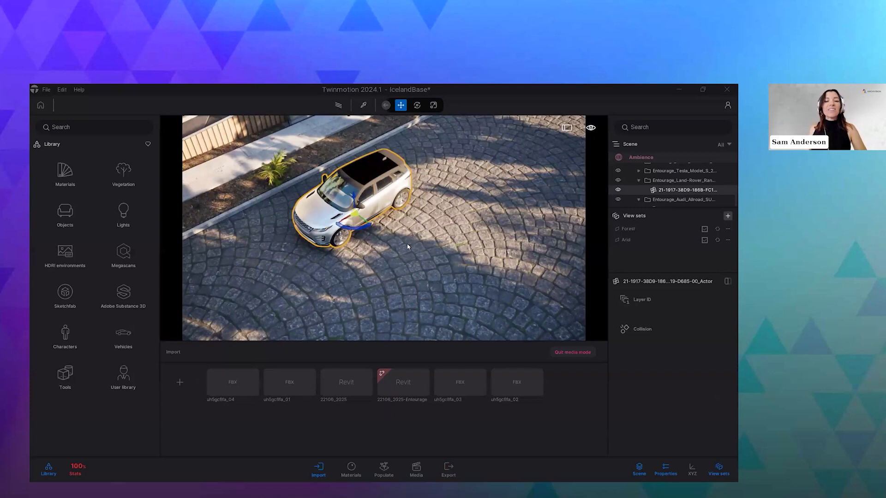
# Switch to Unreal Editor and view the parked cars in front of the building.
pyautogui.hotkey('alt', 'Tab')
pyautogui.hotkey('alt', 'Tab')
pyautogui.hotkey('alt', 'Tab')
pyautogui.hotkey('alt', 'Tab')
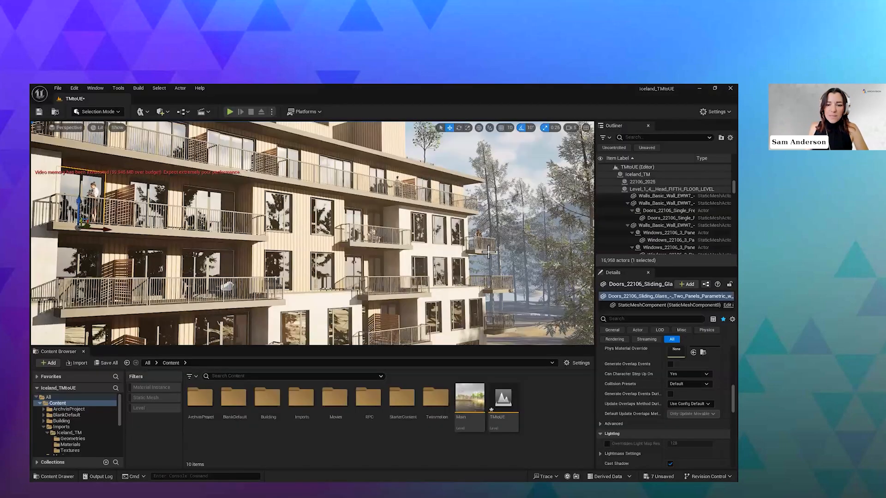
pyautogui.moveTo(488, 252); pyautogui.dragTo(557, 277, button='right')
pyautogui.press('w')
pyautogui.moveTo(363, 265); pyautogui.dragTo(179, 260, button='right')
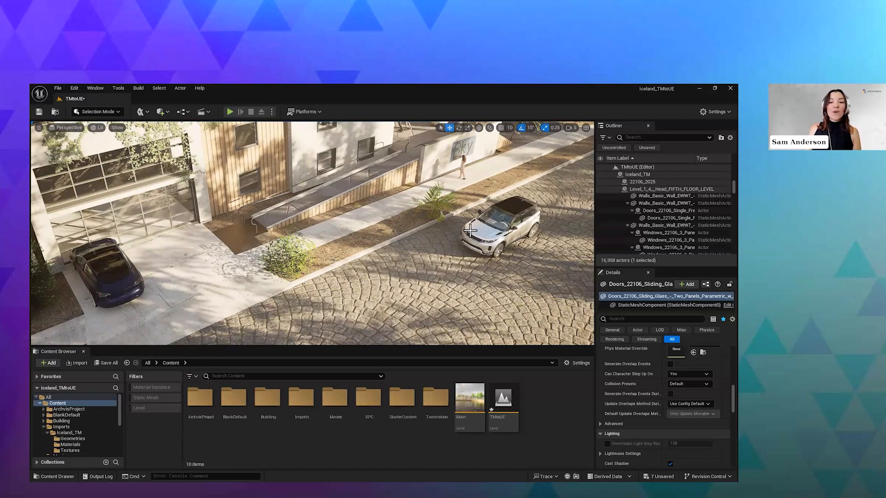
# Search the project's plugins for "archvision" to check the ArchVision RPC Importer.
pyautogui.click(75, 88)
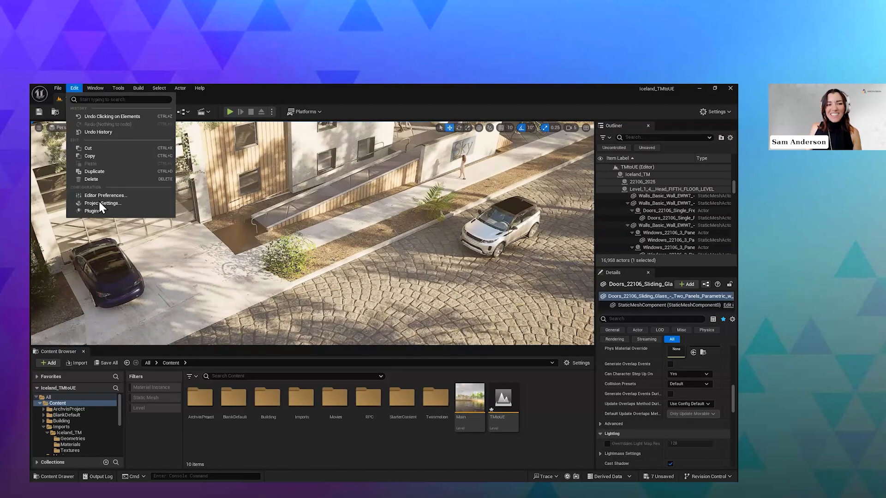
pyautogui.click(98, 201)
pyautogui.click(301, 176)
pyautogui.write('archvision')
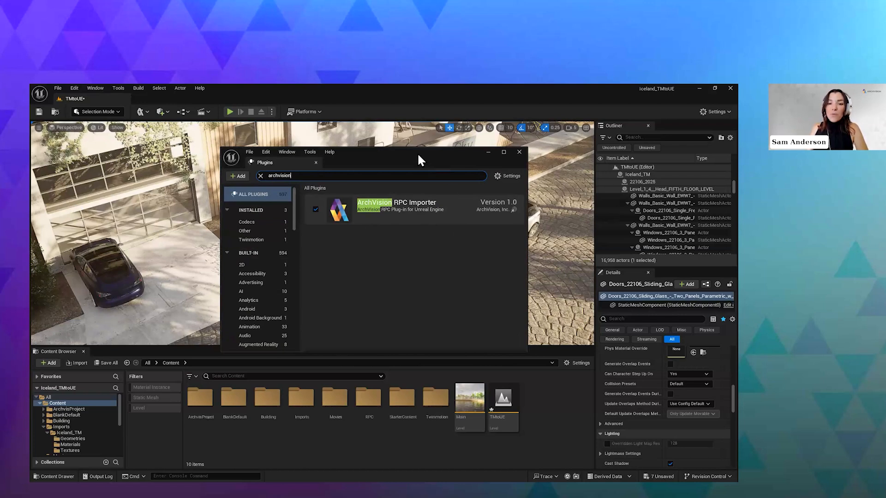
pyautogui.click(519, 152)
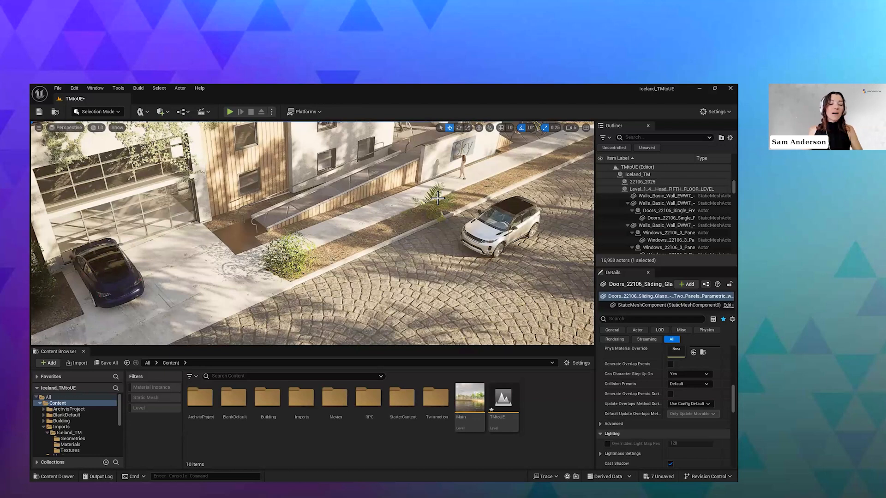
# Switch to AVAIL Desktop and browse the content of the RPC | Prime channel over the Unreal scene.
pyautogui.hotkey('alt', 'Tab')
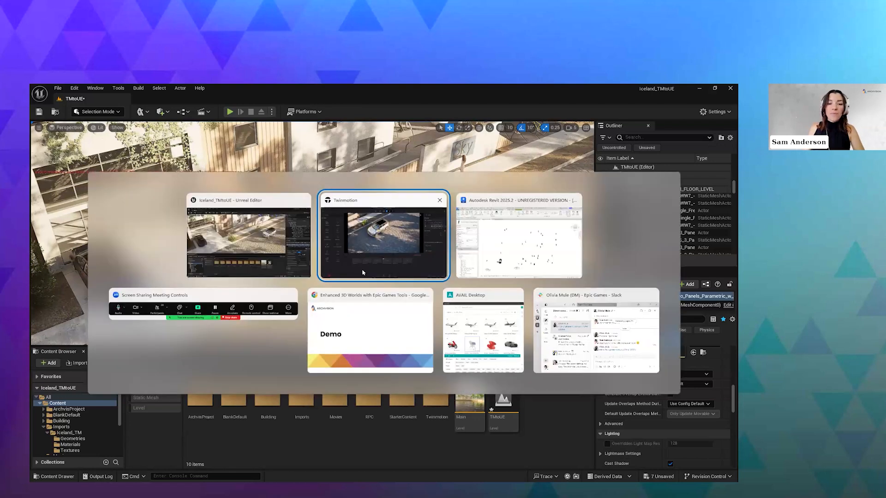
pyautogui.click(491, 335)
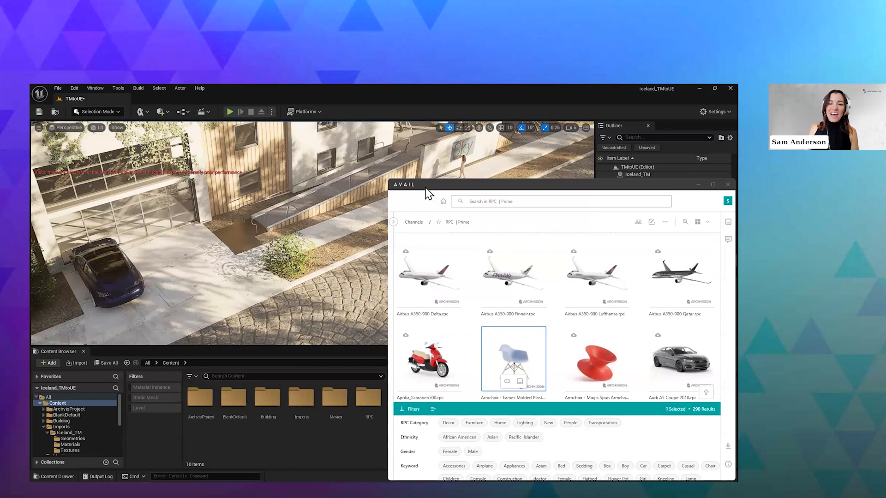
pyautogui.moveTo(425, 187); pyautogui.dragTo(427, 185)
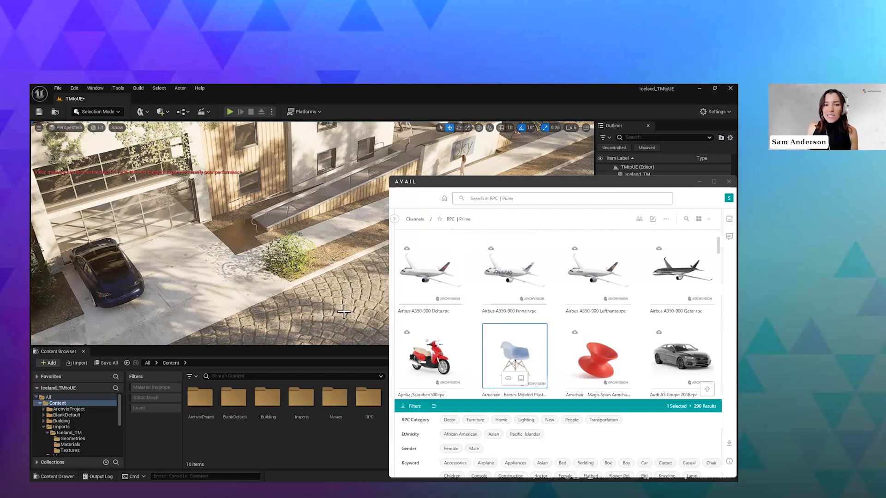
pyautogui.scroll(-5, 589, 318)
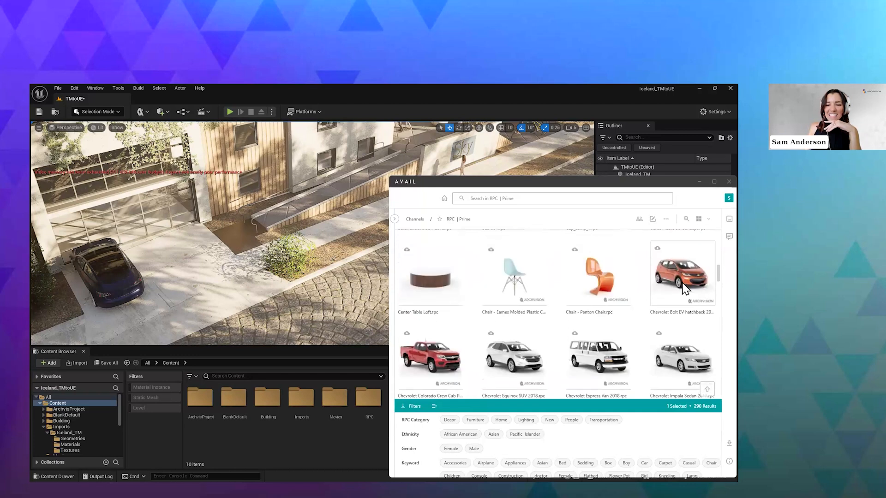
pyautogui.scroll(5, 686, 293)
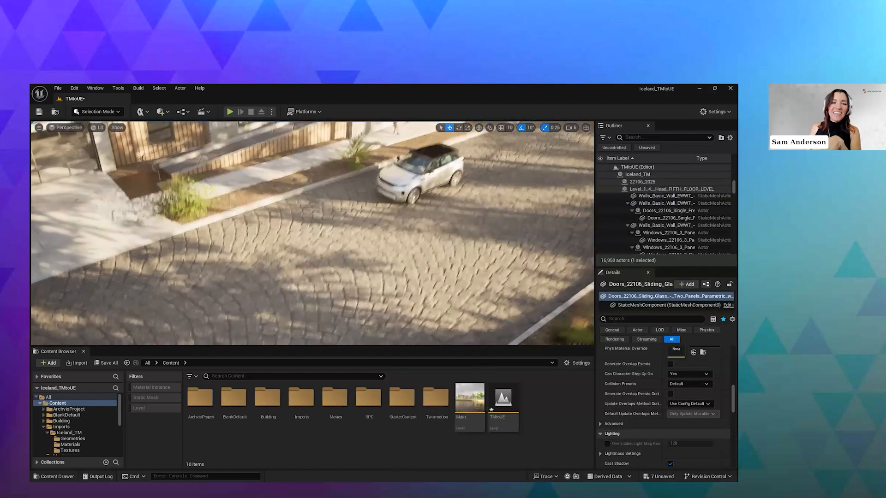
# Import the Eames Molded Plastic Armchair RPC from AVAIL into Unreal's RPC content folder, with an empty balcony in view.
pyautogui.moveTo(313, 233); pyautogui.dragTo(258, 197, button='right')
pyautogui.moveTo(255, 241); pyautogui.dragTo(340, 253, button='right')
pyautogui.hotkey('alt', 'Tab')
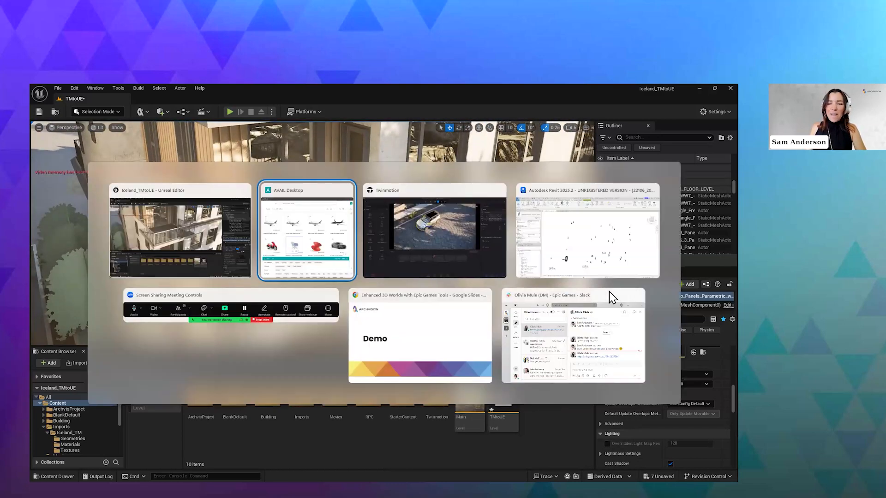
pyautogui.click(290, 248)
pyautogui.moveTo(425, 260); pyautogui.dragTo(217, 440)
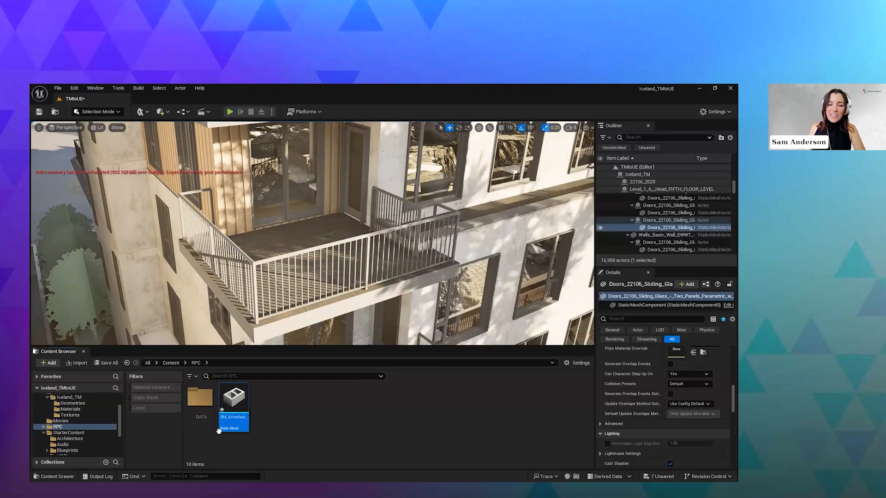
pyautogui.click(383, 441)
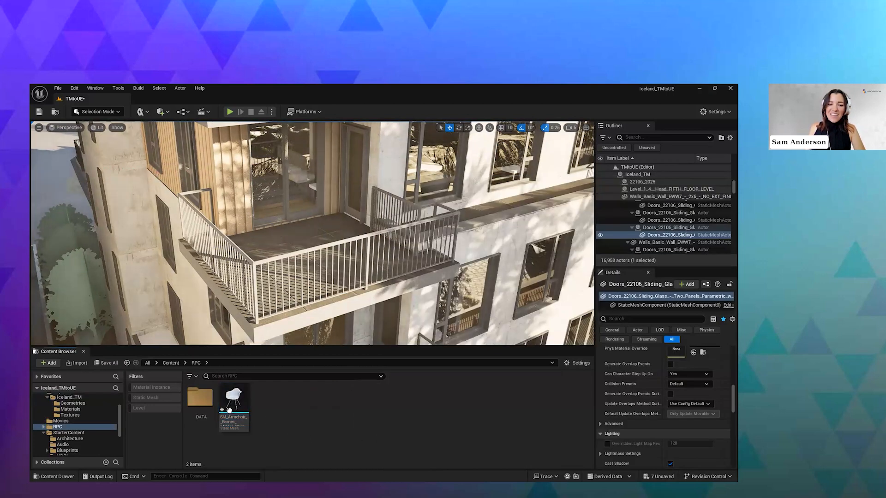
# Place the imported Eames armchair on the balcony near the railing corner and deselect it.
pyautogui.moveTo(234, 399); pyautogui.dragTo(304, 281)
pyautogui.press('e')
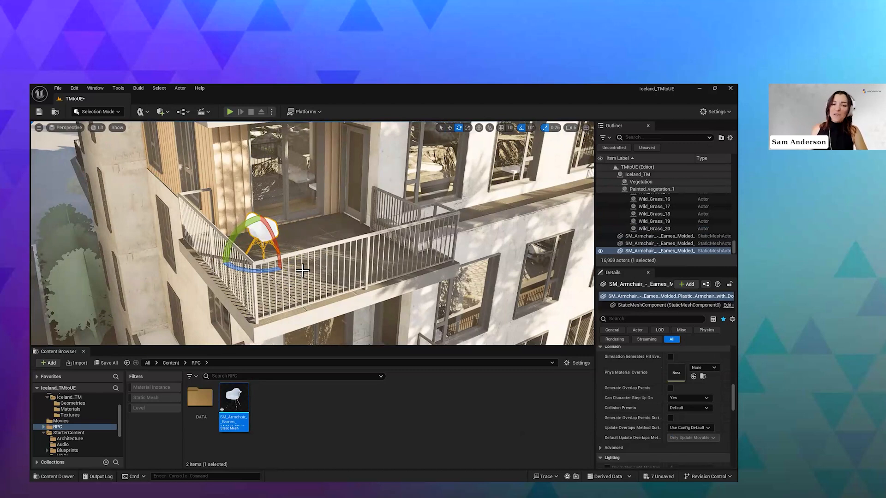
pyautogui.click(324, 235)
pyautogui.hotkey('ctrl', 'z')
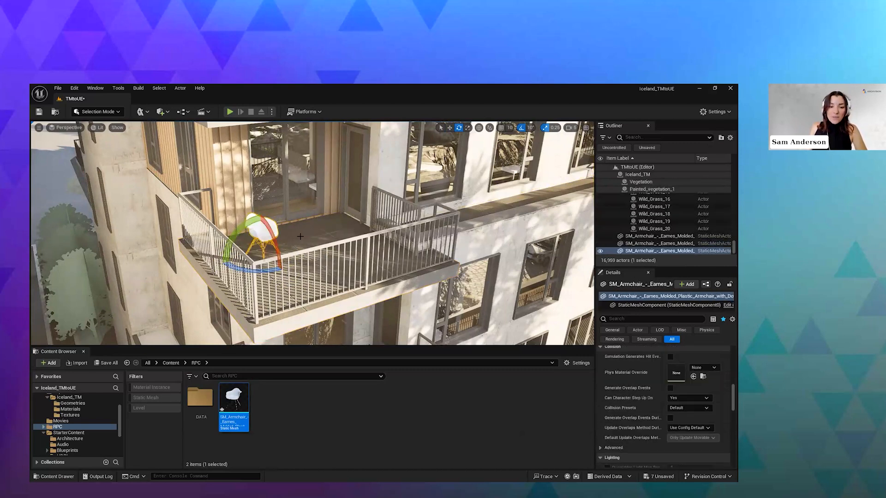
pyautogui.press('Escape')
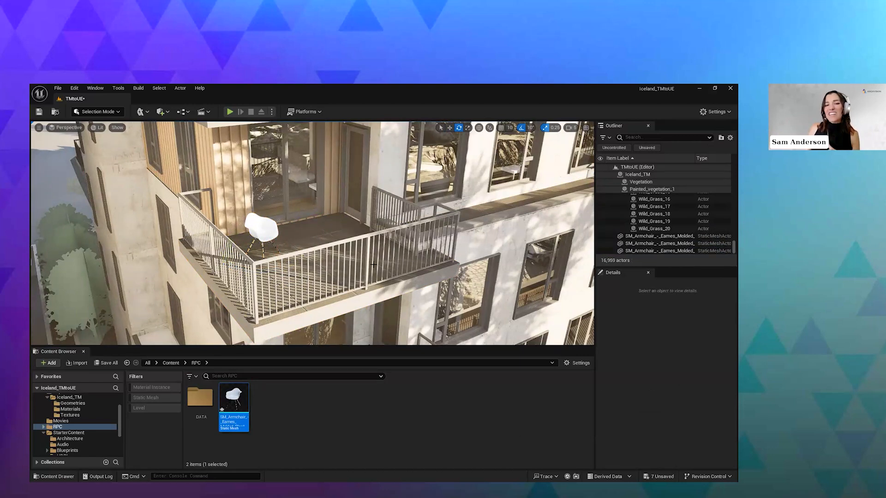
# Examine the balcony with the placed armchair and the building's whole facade from farther away.
pyautogui.moveTo(462, 250); pyautogui.dragTo(489, 210, button='right')
pyautogui.moveTo(462, 249); pyautogui.dragTo(477, 299, button='middle')
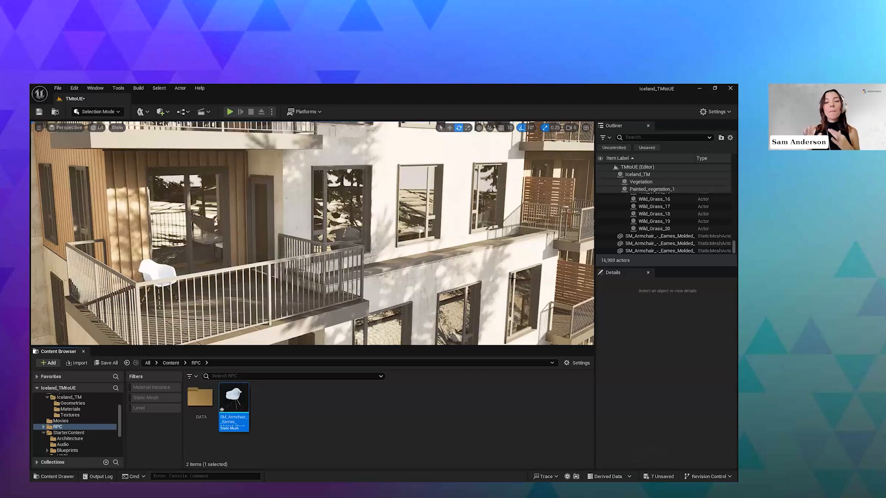
pyautogui.moveTo(512, 278); pyautogui.dragTo(569, 249, button='right')
pyautogui.moveTo(401, 263); pyautogui.dragTo(326, 263, button='right')
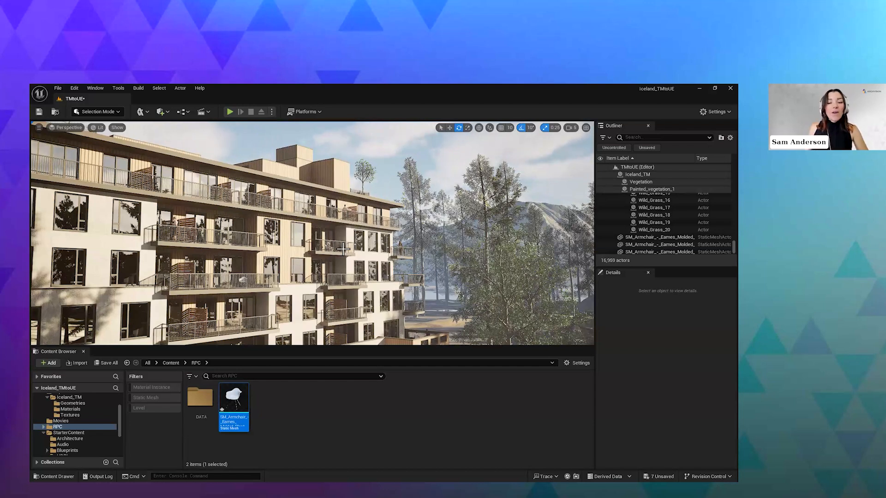
pyautogui.moveTo(396, 259); pyautogui.dragTo(351, 265, button='right')
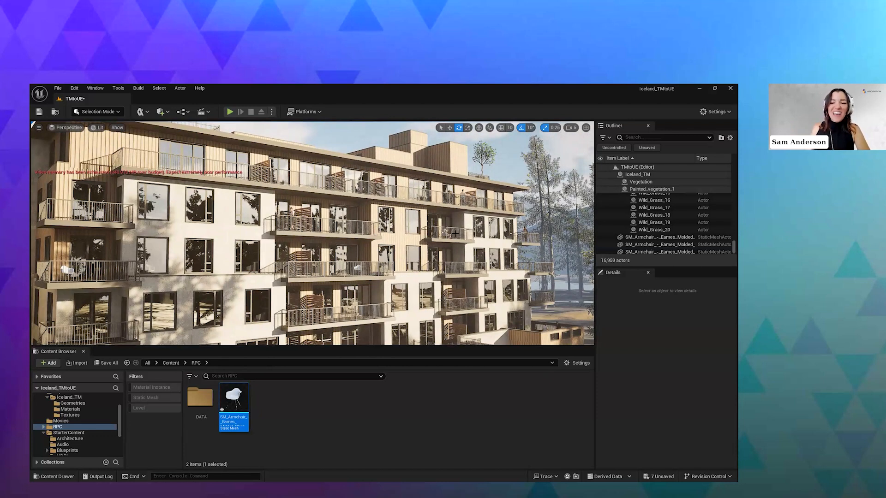
# Show the Nanite Visualization overview with the building, parking area and forest road in view.
pyautogui.moveTo(517, 178); pyautogui.dragTo(553, 190, button='right')
pyautogui.moveTo(451, 225); pyautogui.dragTo(538, 223, button='right')
pyautogui.scroll(3, 450, 225)
pyautogui.scroll(-5, 450, 225)
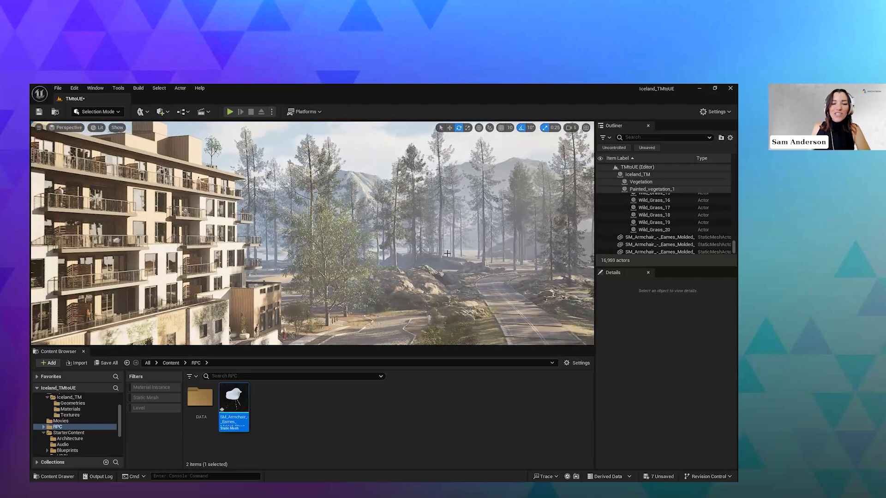
pyautogui.scroll(5, 436, 256)
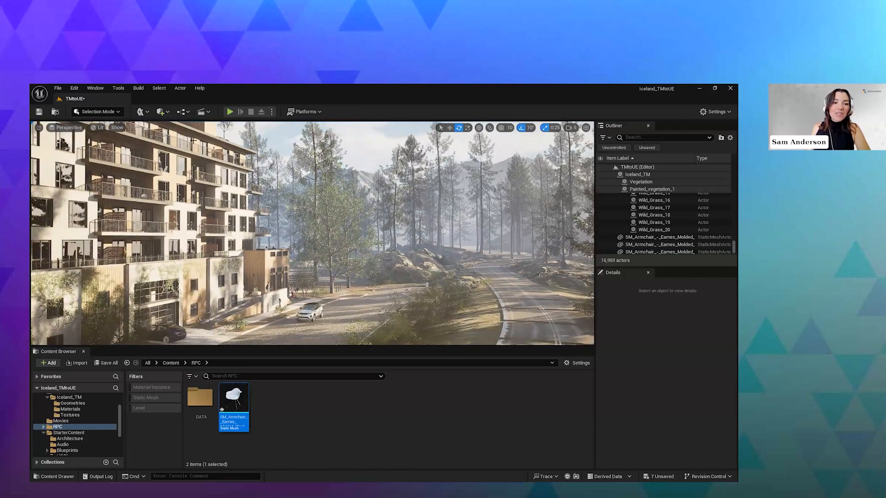
pyautogui.click(102, 128)
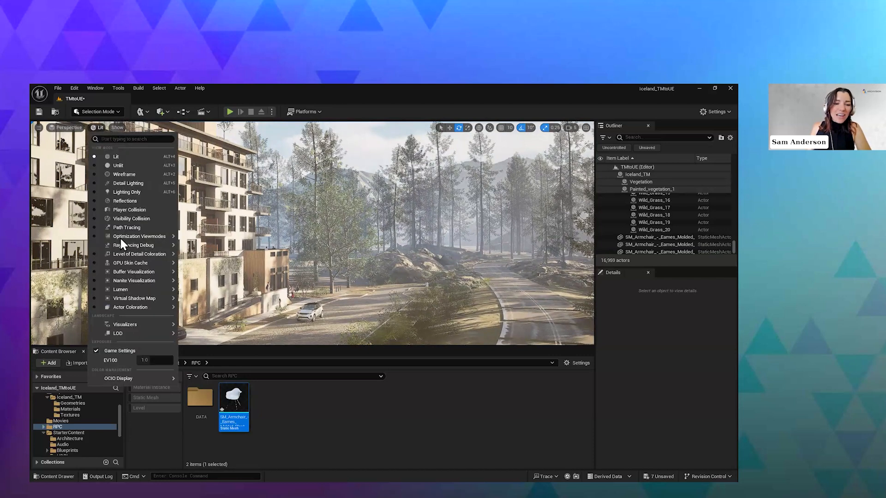
pyautogui.moveTo(129, 280)
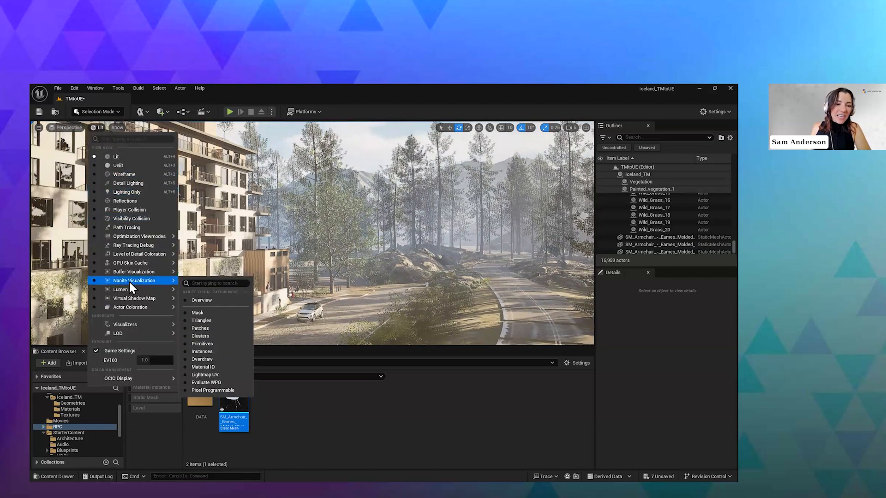
pyautogui.click(204, 302)
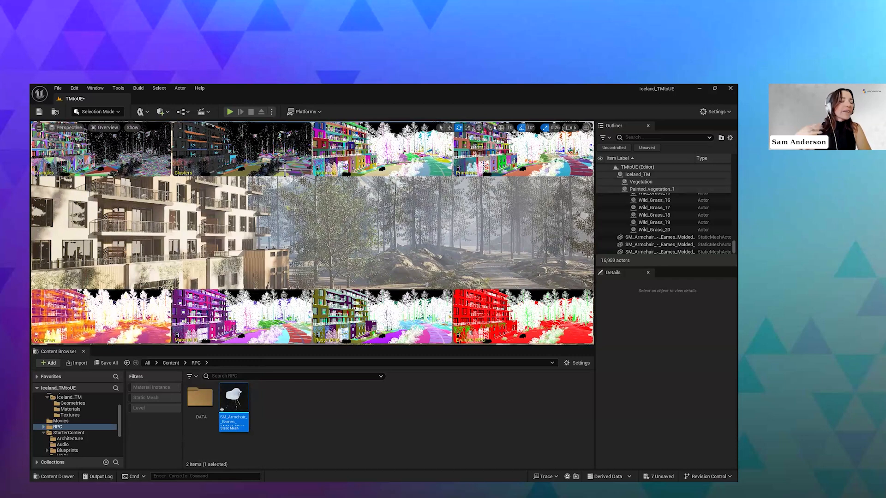
# Switch the Nanite Visualization to Triangles and examine the building facade and the surrounding landscape.
pyautogui.click(108, 127)
pyautogui.moveTo(137, 281)
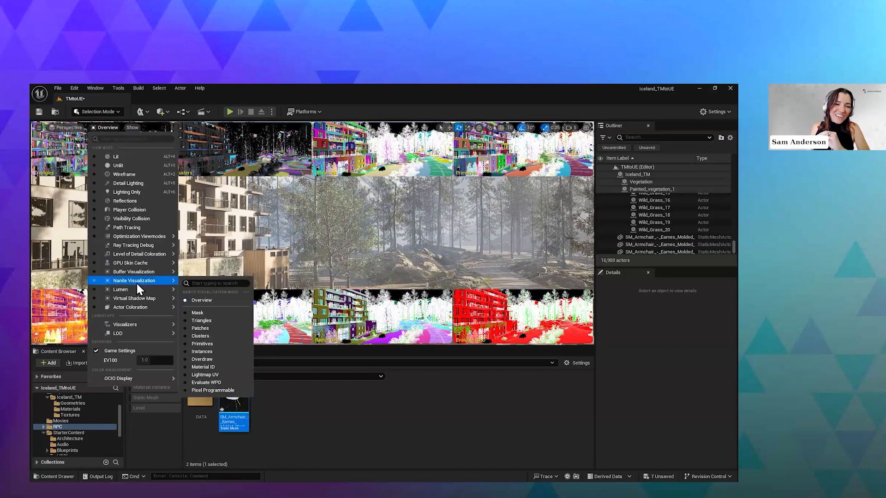
pyautogui.click(205, 321)
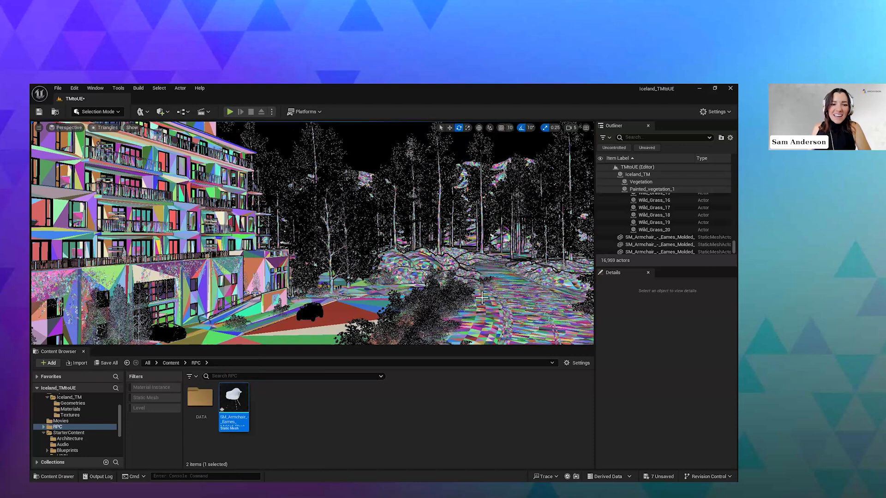
pyautogui.moveTo(313, 233); pyautogui.dragTo(500, 300, button='right')
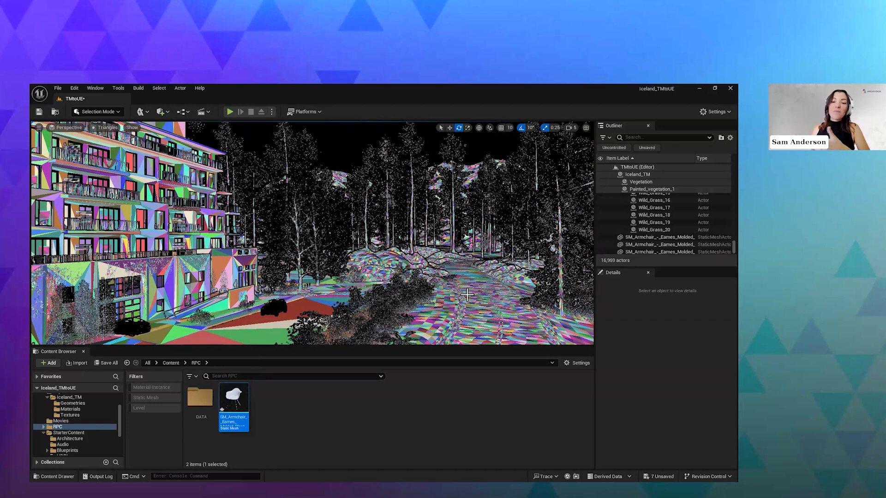
pyautogui.moveTo(323, 233); pyautogui.dragTo(505, 231, button='right')
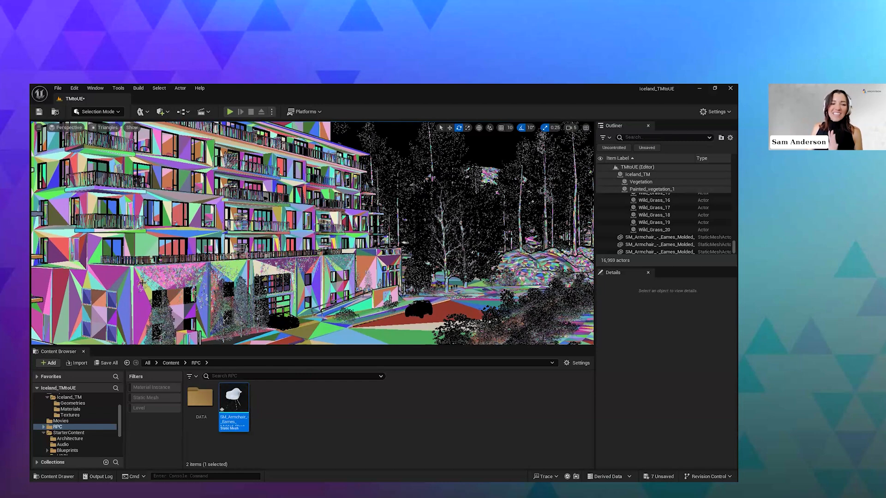
# Pick a window panel belonging to the building's brick wall and locate its static mesh in the project content.
pyautogui.click(241, 264)
pyautogui.scroll(-1, 661, 244)
pyautogui.scroll(-1, 661, 243)
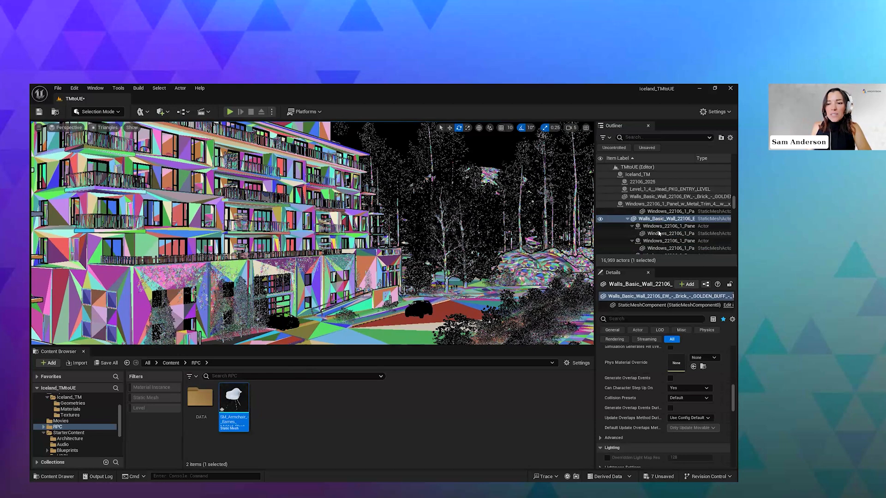
pyautogui.click(659, 234)
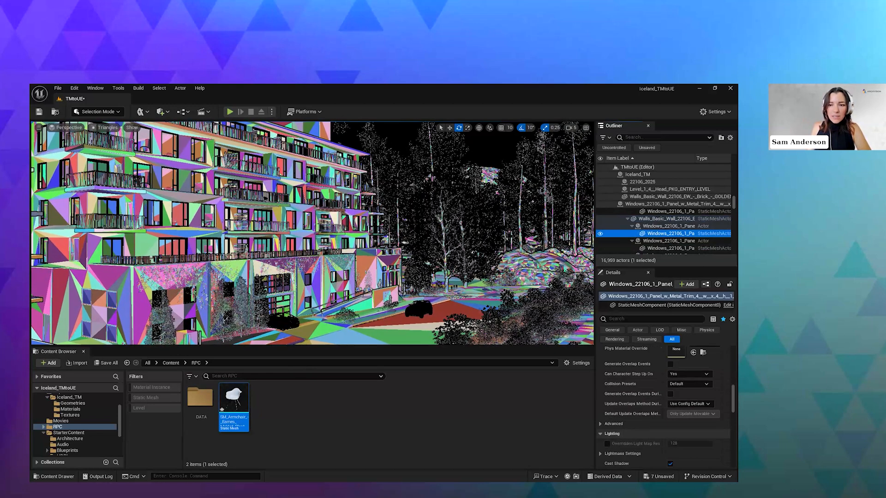
pyautogui.click(662, 219)
pyautogui.click(657, 234)
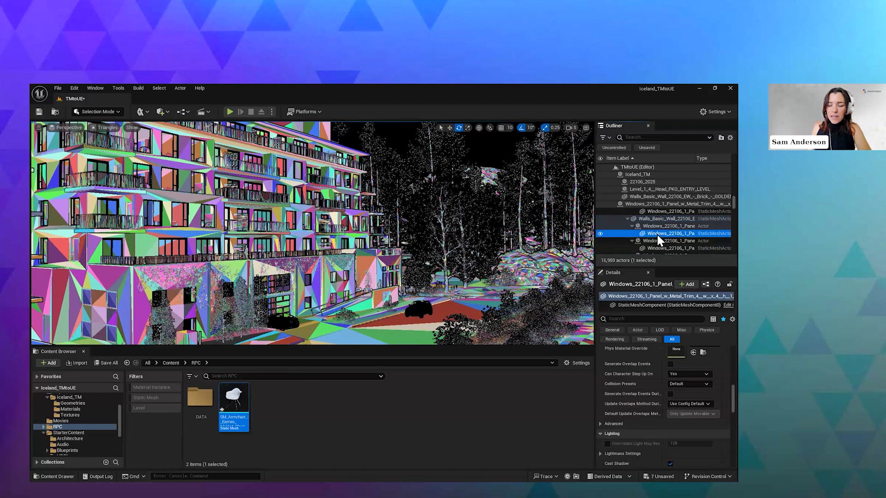
pyautogui.scroll(5, 650, 415)
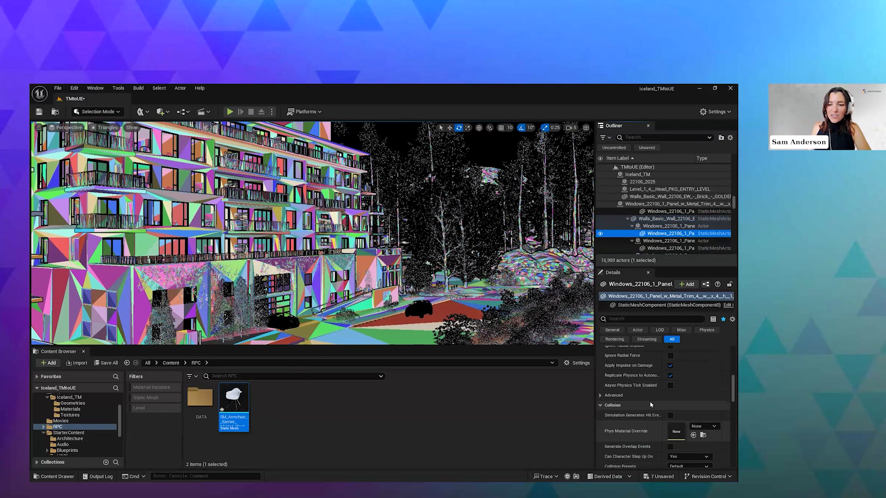
pyautogui.scroll(10, 650, 405)
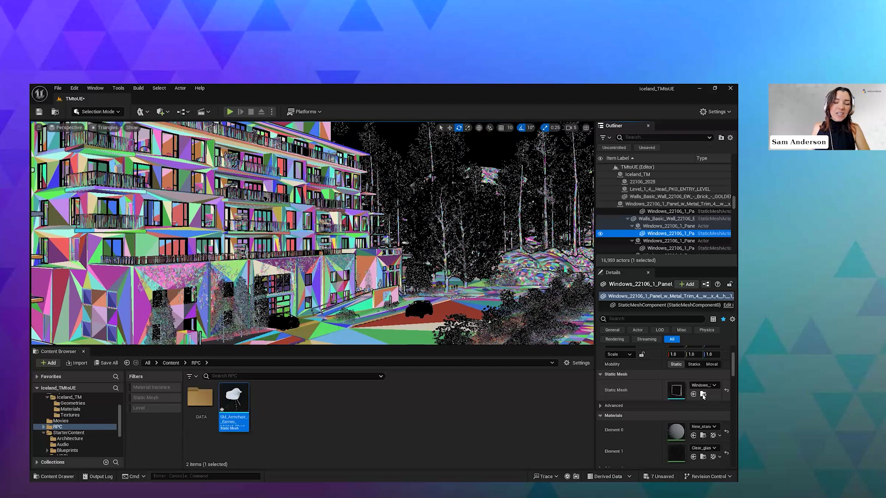
pyautogui.click(703, 396)
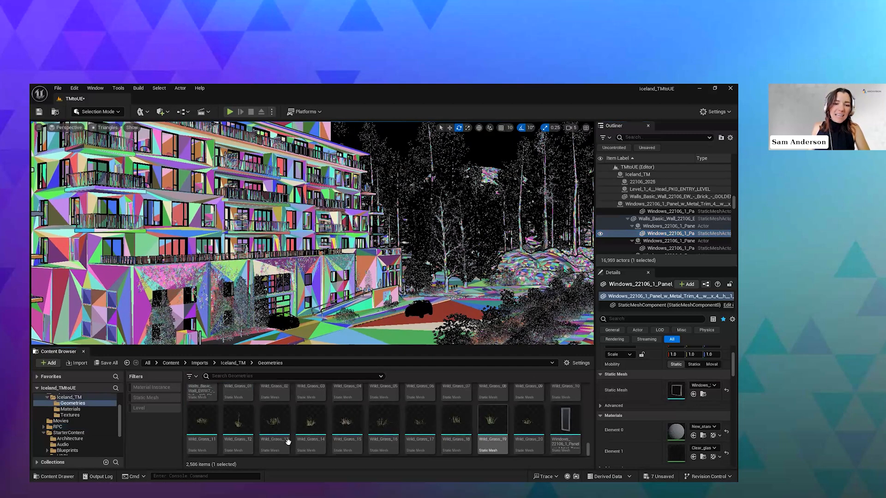
# Select all static meshes in the Geometries folder and look at their Nanite options.
pyautogui.scroll(-5, 249, 418)
pyautogui.scroll(-5, 307, 422)
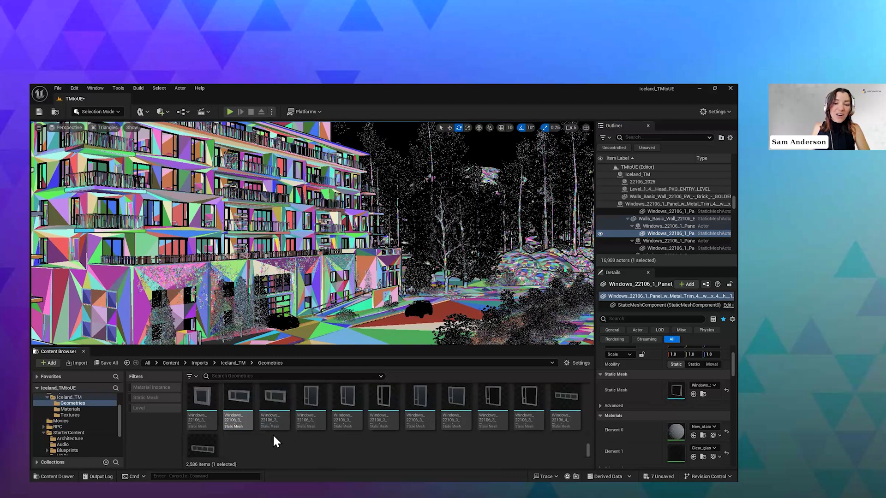
pyautogui.scroll(4, 469, 424)
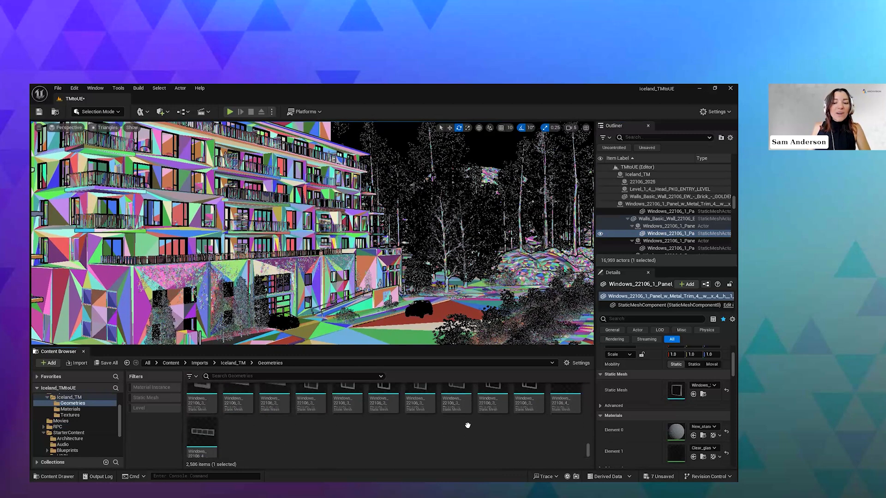
pyautogui.scroll(2, 346, 423)
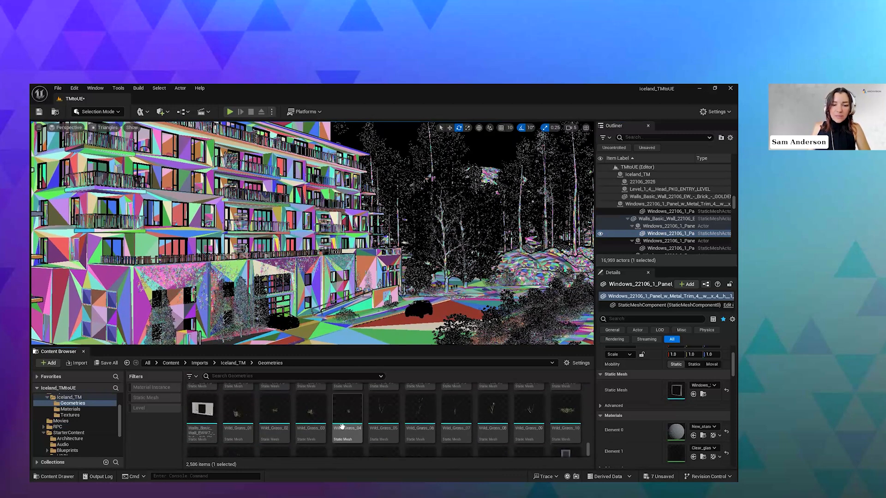
pyautogui.click(342, 426)
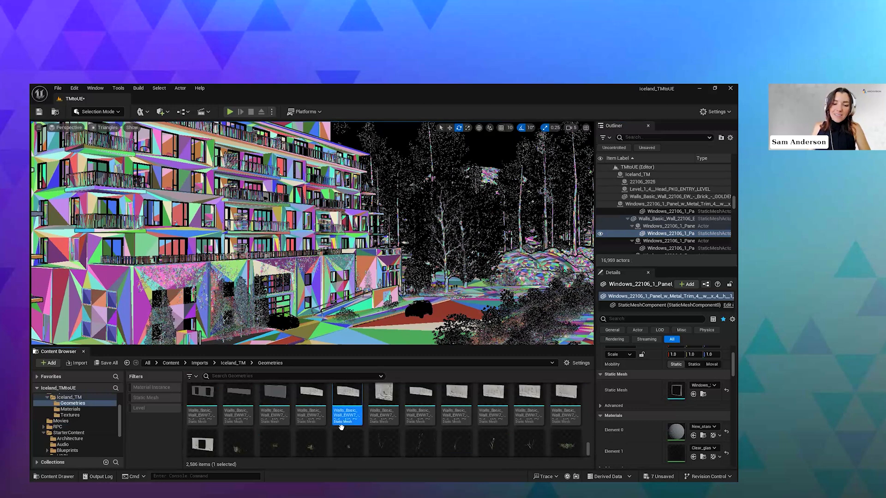
pyautogui.hotkey('ctrl', 'a')
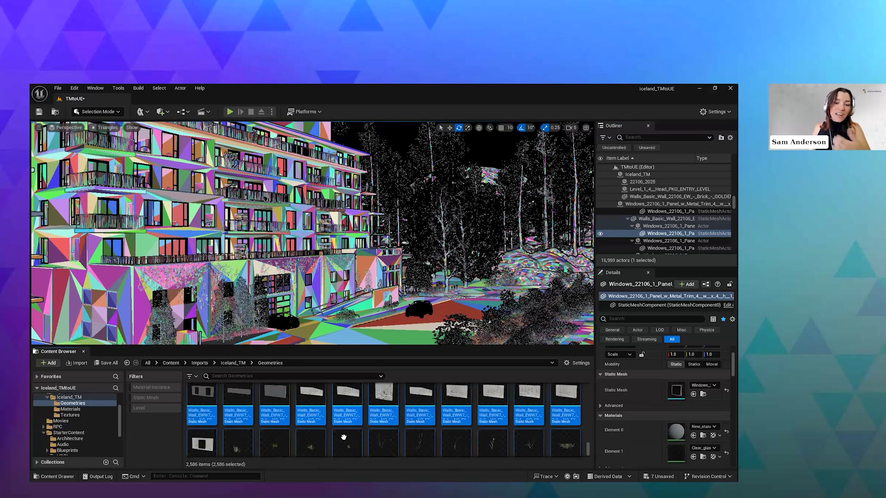
pyautogui.rightClick(313, 402)
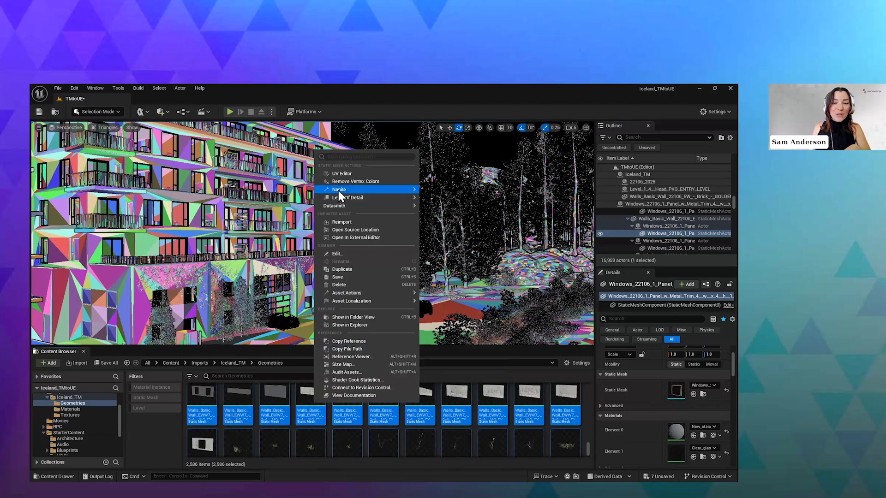
pyautogui.moveTo(339, 190)
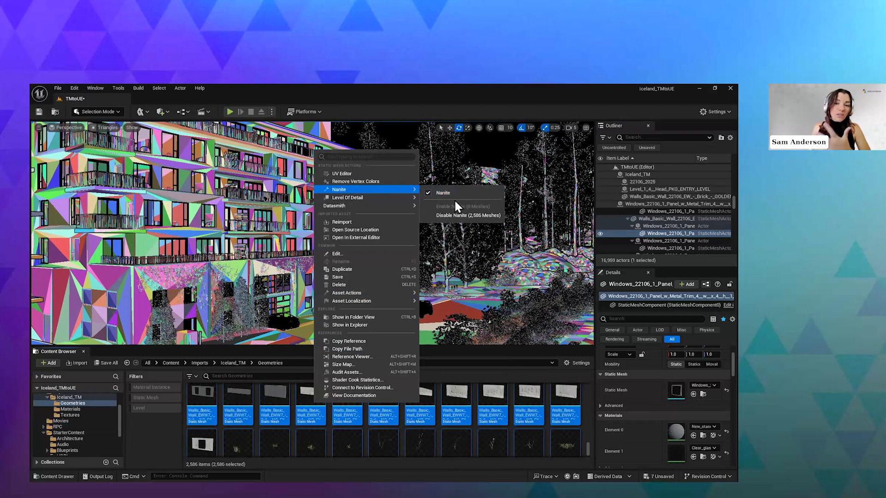
# Filter the Geometries folder by "glass", select all the sliding glass door meshes and look at their Nanite options.
pyautogui.click(257, 374)
pyautogui.write('glass')
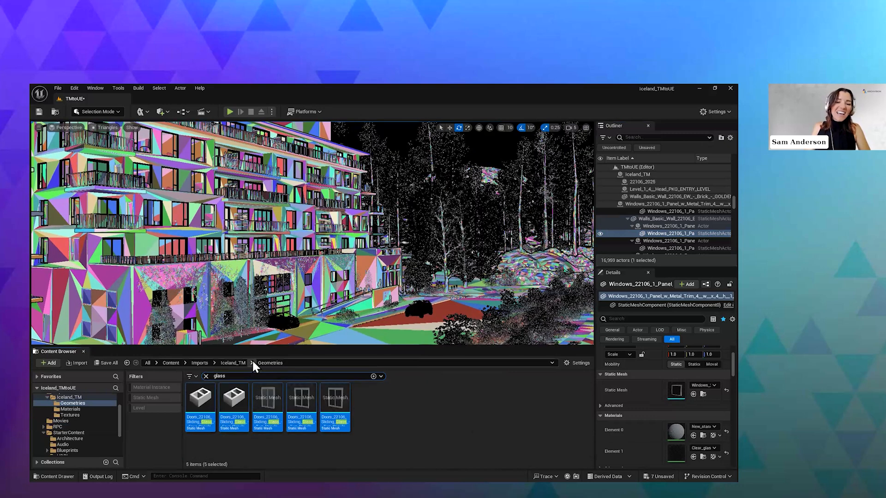
pyautogui.click(333, 406)
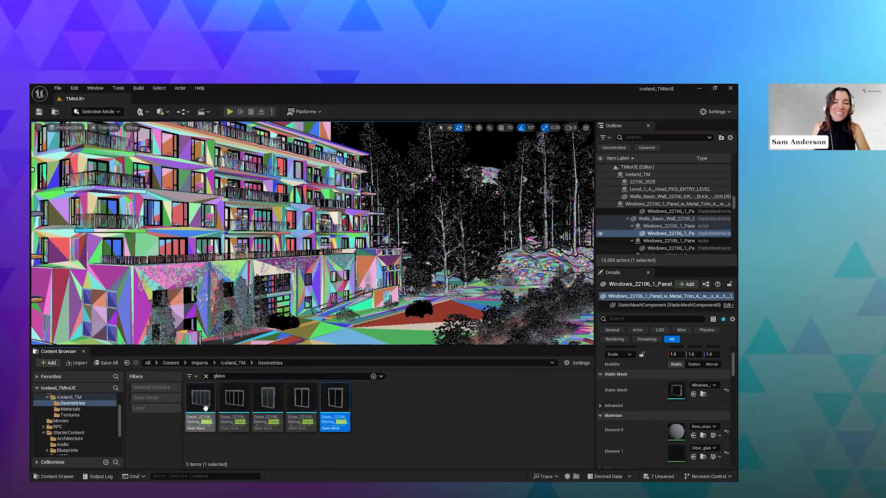
pyautogui.keyDown('shift'); pyautogui.click(206, 408); pyautogui.keyUp('shift')
pyautogui.rightClick(205, 408)
pyautogui.moveTo(266, 198)
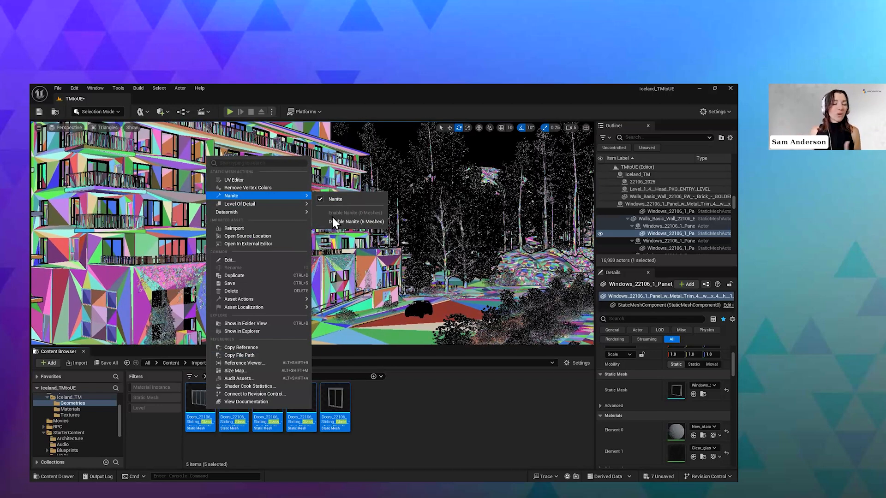
# Return the viewport to Lit shading and deselect the window panel.
pyautogui.click(104, 127)
pyautogui.click(104, 128)
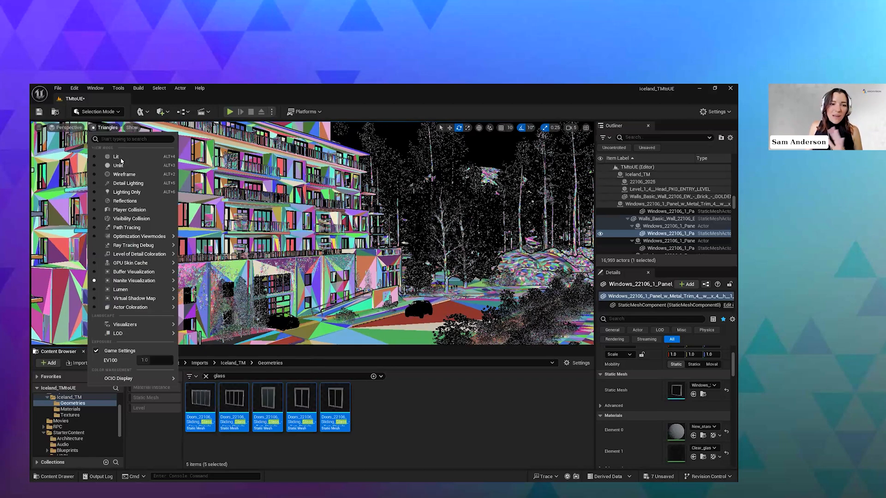
pyautogui.click(117, 157)
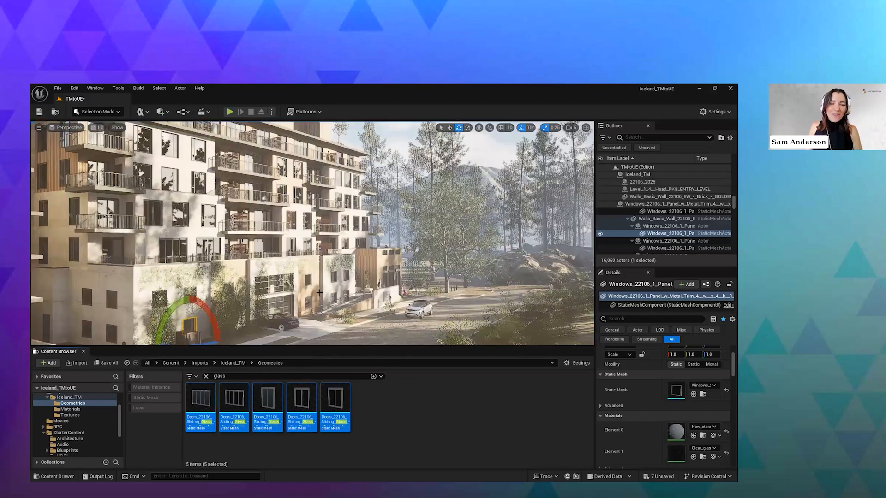
pyautogui.press('Escape')
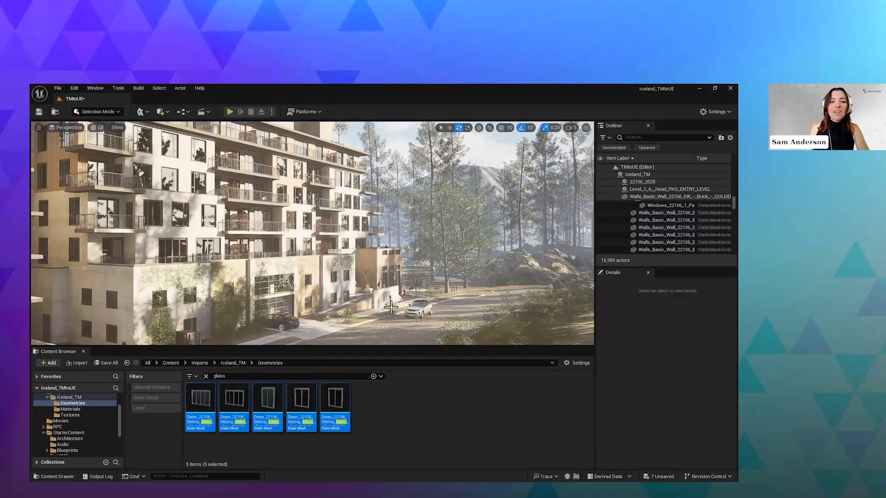
# Search the scene actors for "sunsk" and select the SunSky actor, with the sky above the building in view.
pyautogui.moveTo(313, 234); pyautogui.dragTo(469, 244, button='right')
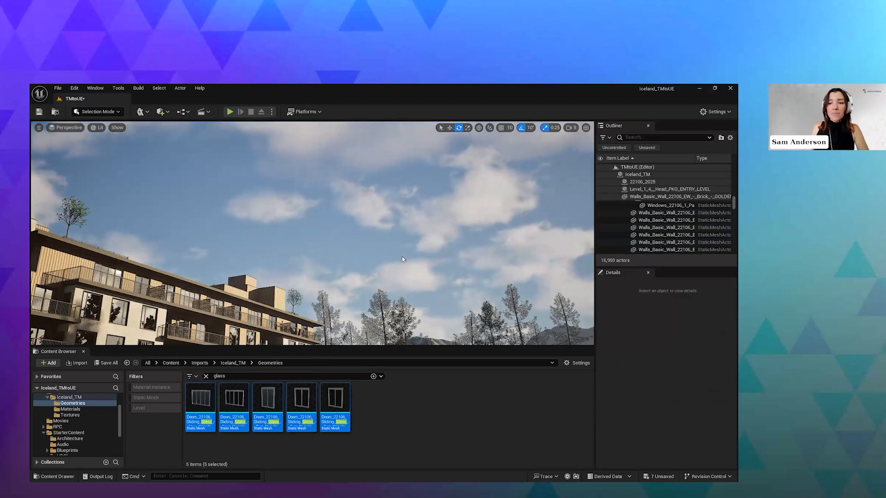
pyautogui.moveTo(312, 233); pyautogui.dragTo(374, 242, button='right')
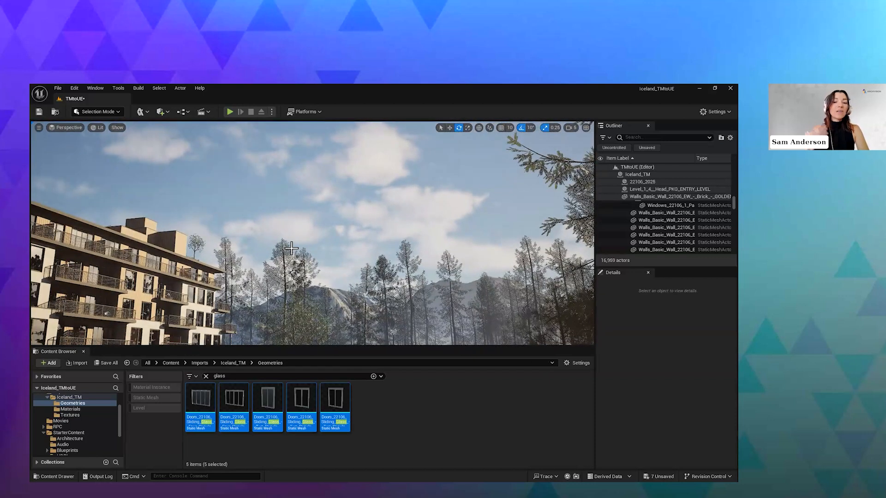
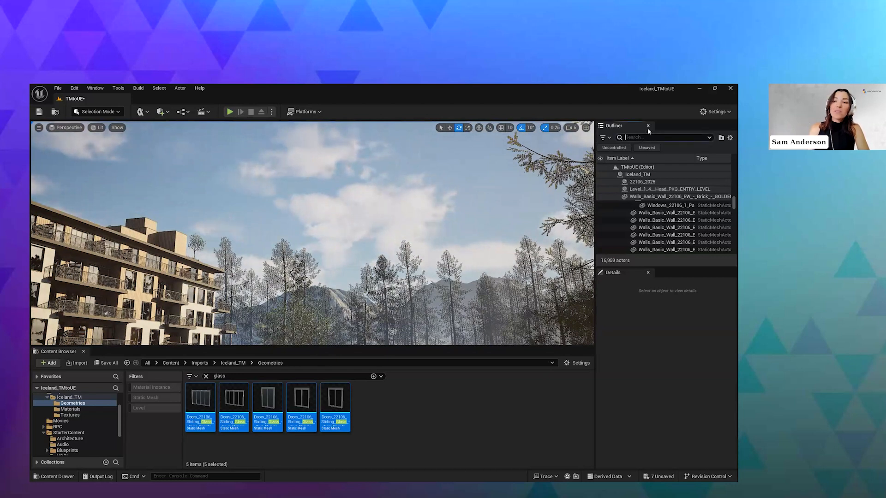
pyautogui.write('sunsk')
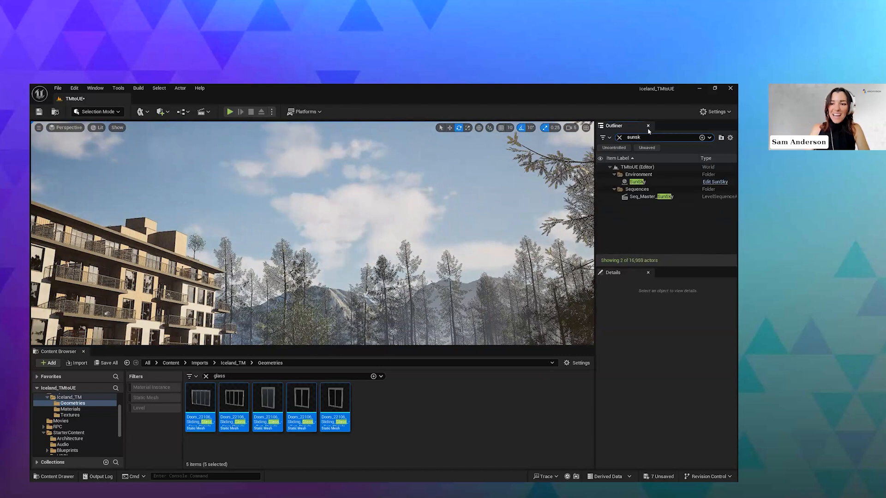
pyautogui.click(650, 182)
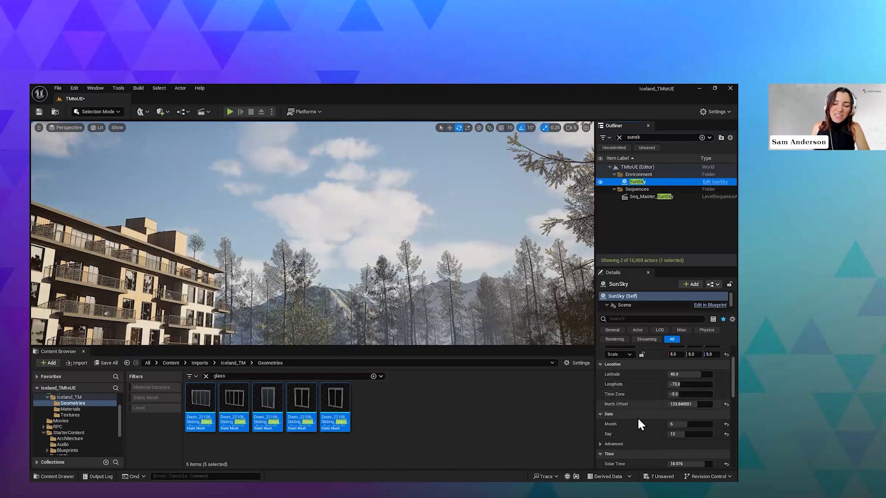
# Set SunSky's North Offset to about 175.68 and enlarge the area showing its properties.
pyautogui.moveTo(690, 405)
pyautogui.mouseDown()
pyautogui.moveTo(665, 404)
pyautogui.moveTo(700, 405)
pyautogui.mouseUp()
pyautogui.scroll(-5, 648, 433)
pyautogui.scroll(6, 648, 434)
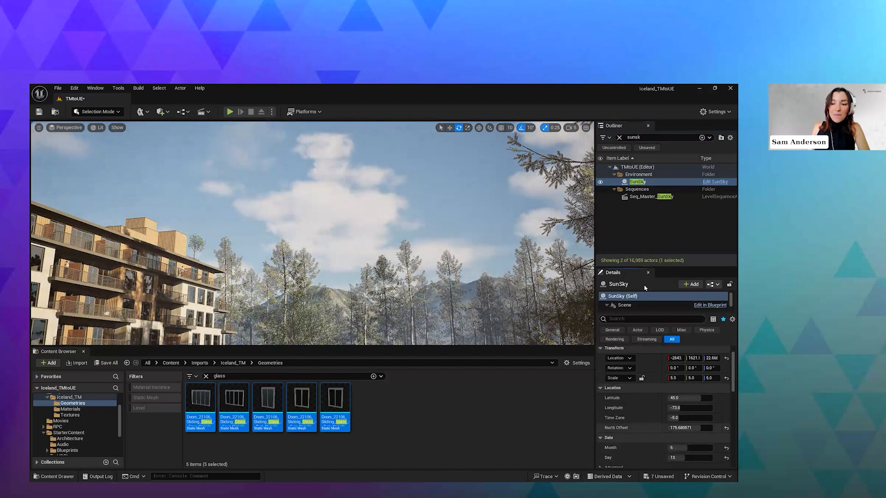
pyautogui.moveTo(621, 266); pyautogui.dragTo(620, 201)
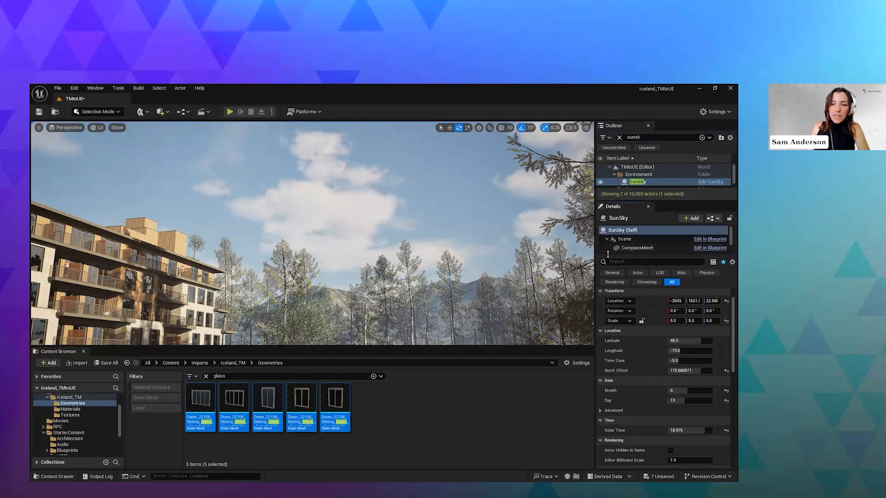
# Select SunSky's VolumetricCloud component, find its cloud material in the properties and open the MI_VolumeCloud material instance.
pyautogui.moveTo(611, 257); pyautogui.dragTo(613, 295)
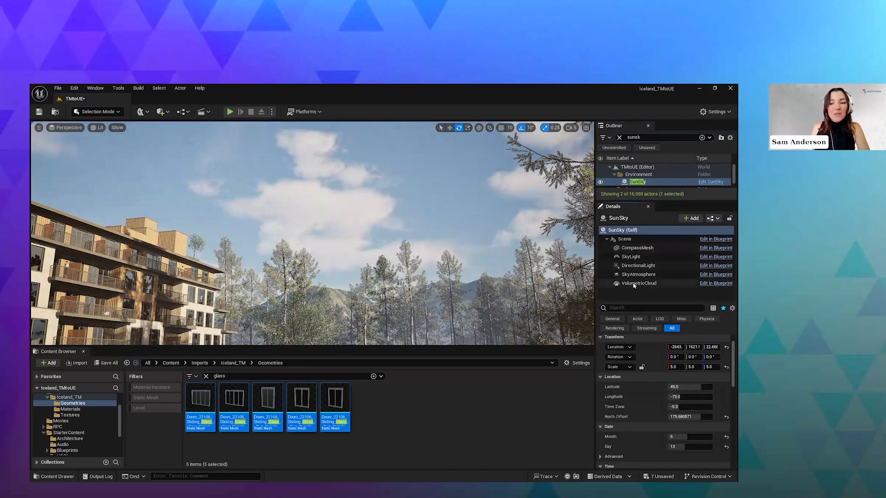
pyautogui.click(633, 285)
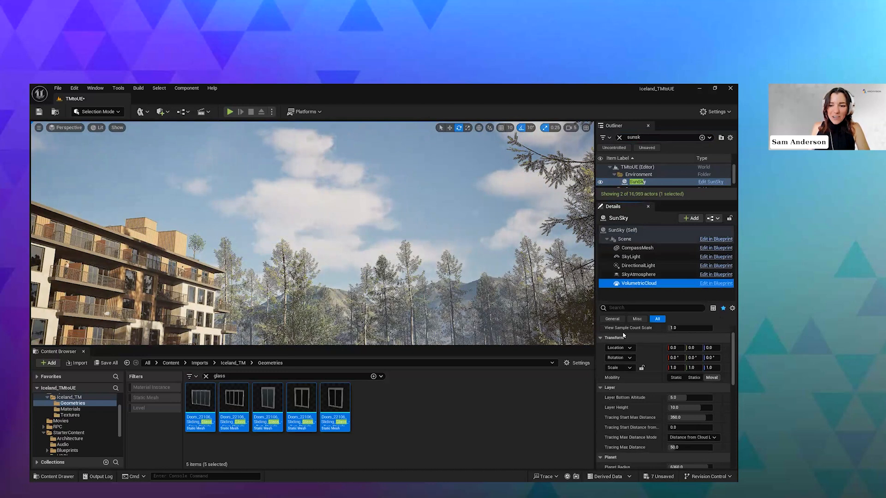
pyautogui.scroll(-3, 659, 397)
pyautogui.scroll(-4, 660, 397)
pyautogui.scroll(-6, 646, 405)
pyautogui.scroll(5, 645, 408)
pyautogui.click(675, 388)
pyautogui.doubleClick(672, 387)
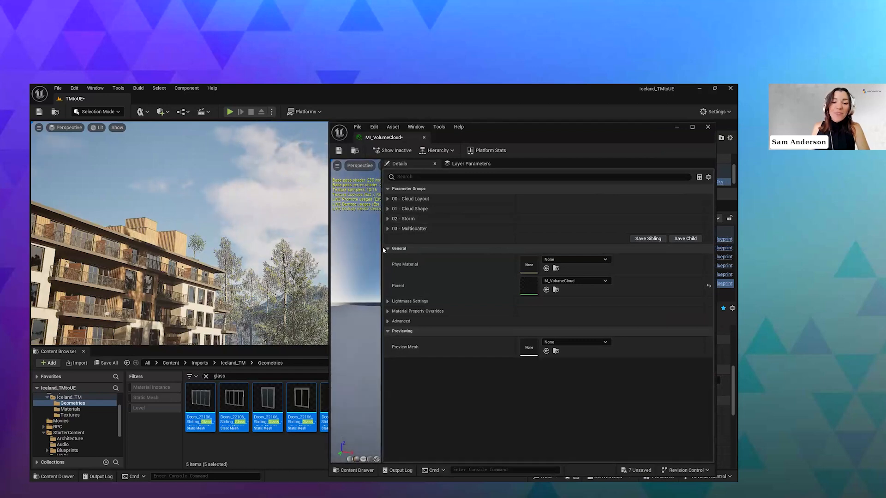
# Resize the MI_VolumeCloud editor and its parameter area so the sky in the main viewport stays visible beside it.
pyautogui.moveTo(427, 248); pyautogui.dragTo(466, 212)
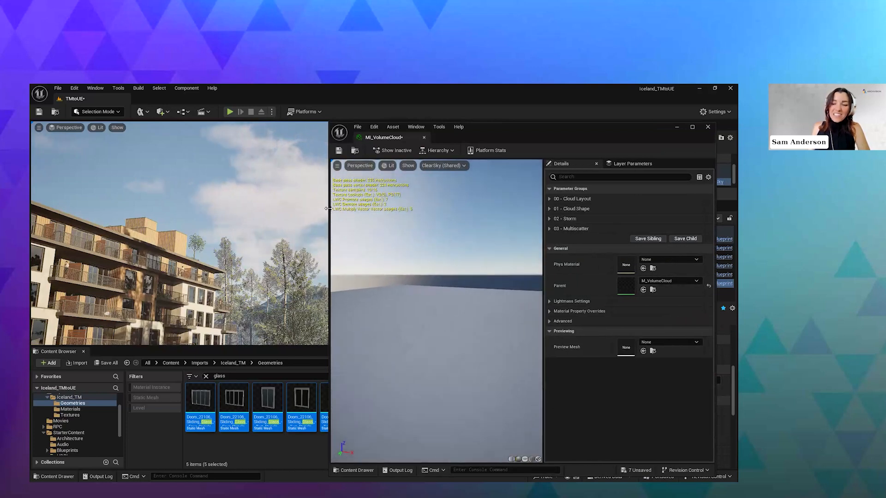
pyautogui.moveTo(326, 208); pyautogui.dragTo(451, 209)
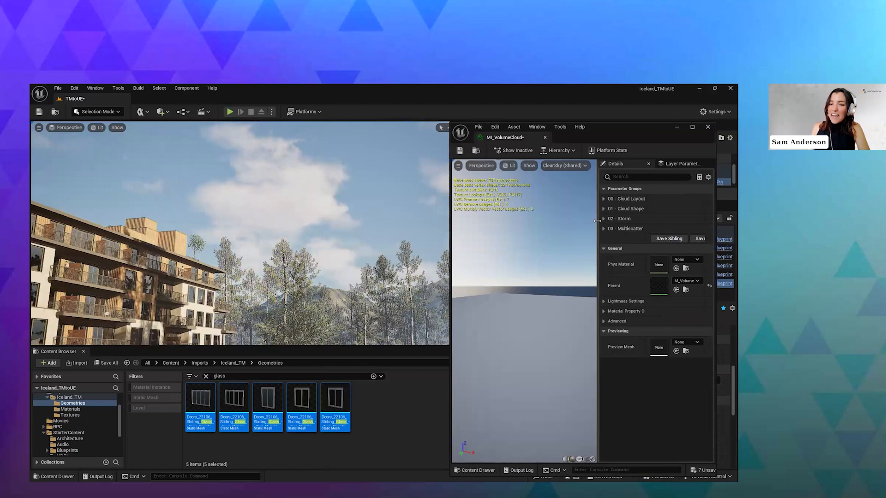
pyautogui.moveTo(594, 220); pyautogui.dragTo(554, 223)
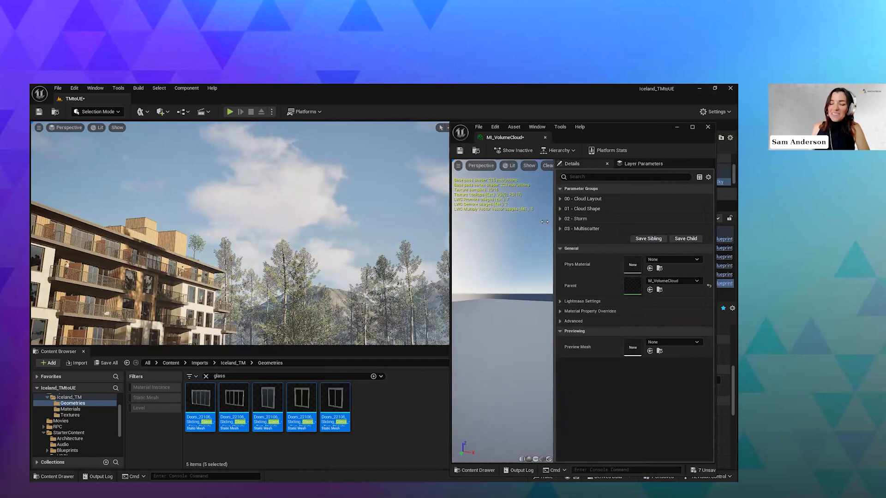
# Expand the Cloud Layout, Cloud Shape and Storm parameter groups of the cloud material instance.
pyautogui.click(561, 198)
pyautogui.scroll(-2, 580, 289)
pyautogui.click(560, 312)
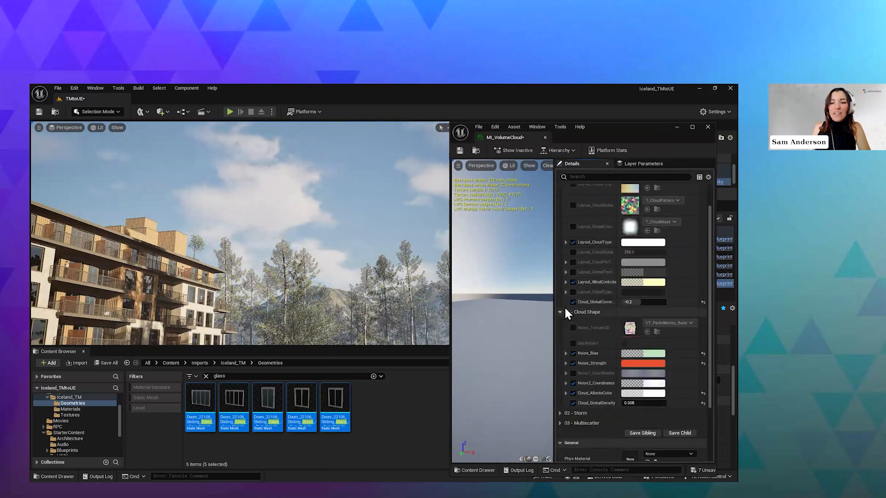
pyautogui.scroll(-4, 581, 329)
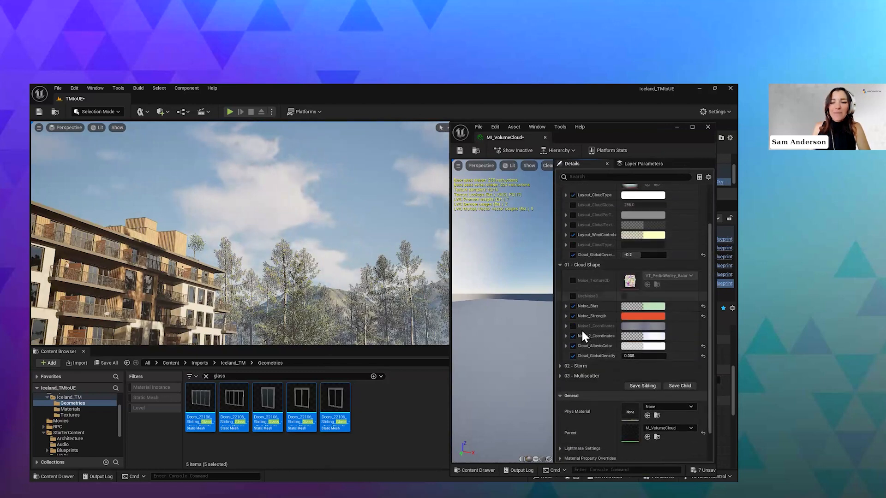
pyautogui.click(560, 354)
pyautogui.scroll(-1, 584, 348)
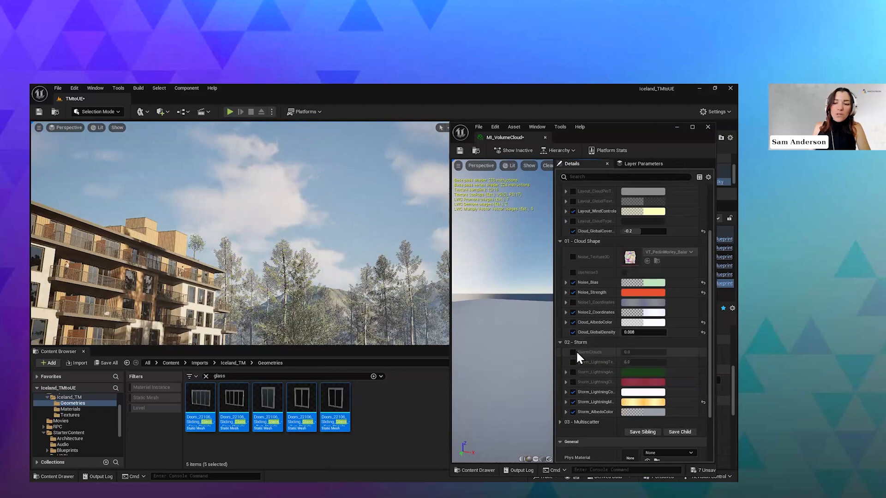
# Enable the StormClouds parameter and the first Storm_Lightning parameter, save MI_VolumeCloud and bring the sky into view.
pyautogui.click(573, 353)
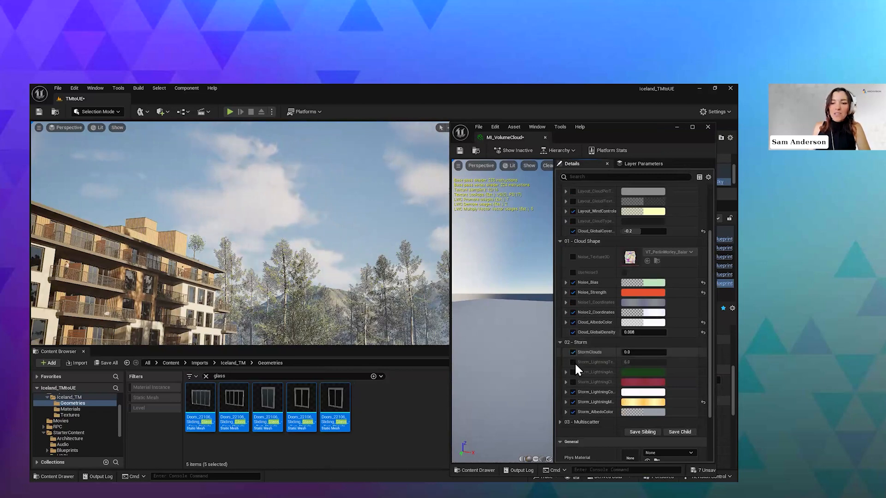
pyautogui.click(573, 362)
pyautogui.click(376, 268)
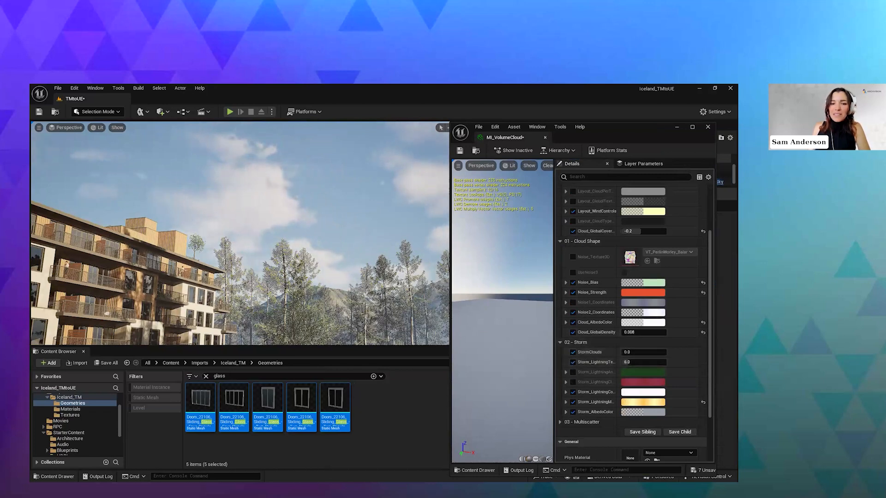
pyautogui.moveTo(375, 268); pyautogui.dragTo(417, 238, button='right')
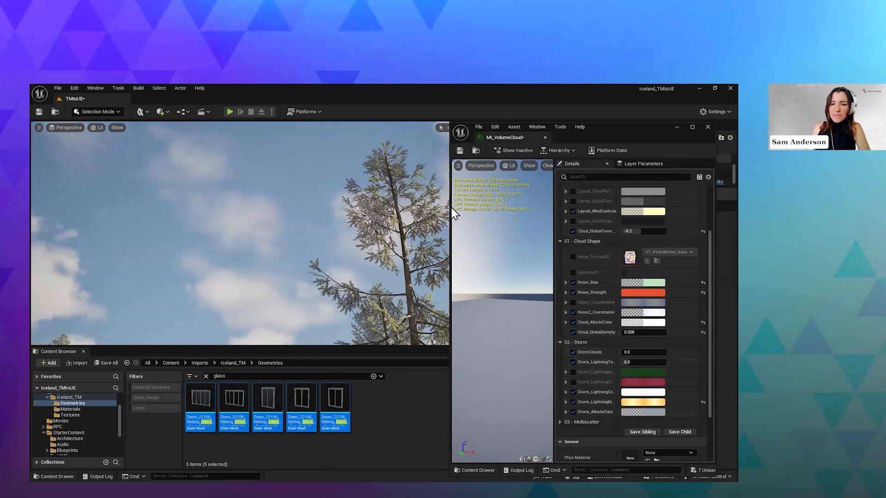
pyautogui.click(462, 150)
pyautogui.moveTo(370, 224); pyautogui.dragTo(411, 224, button='right')
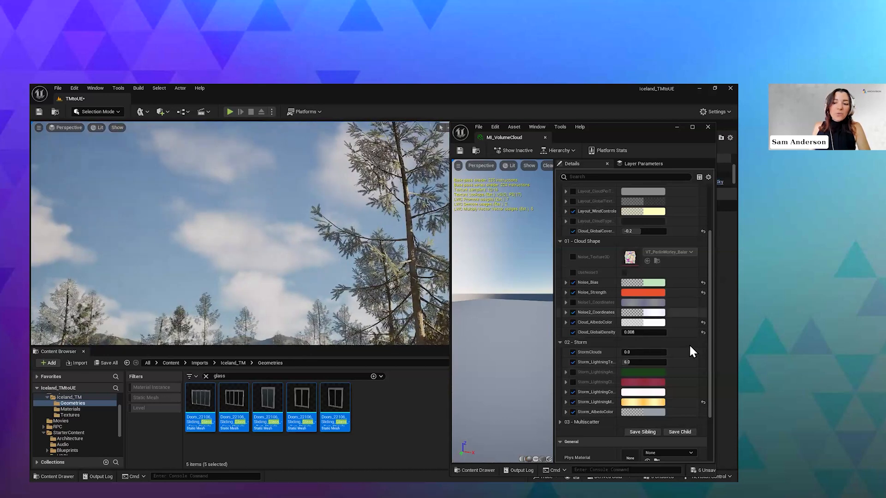
# Try StormClouds values of 0.5 and 1 in the cloud material instance.
pyautogui.click(650, 353)
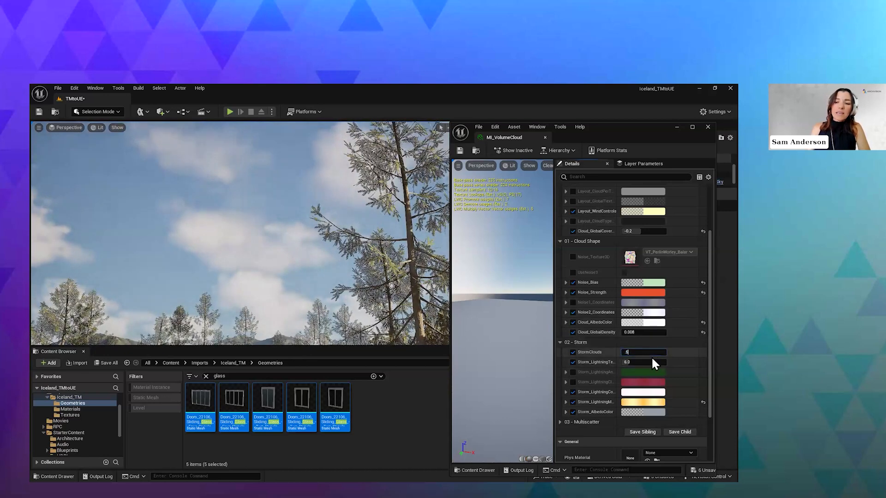
pyautogui.write('.5')
pyautogui.press('Return')
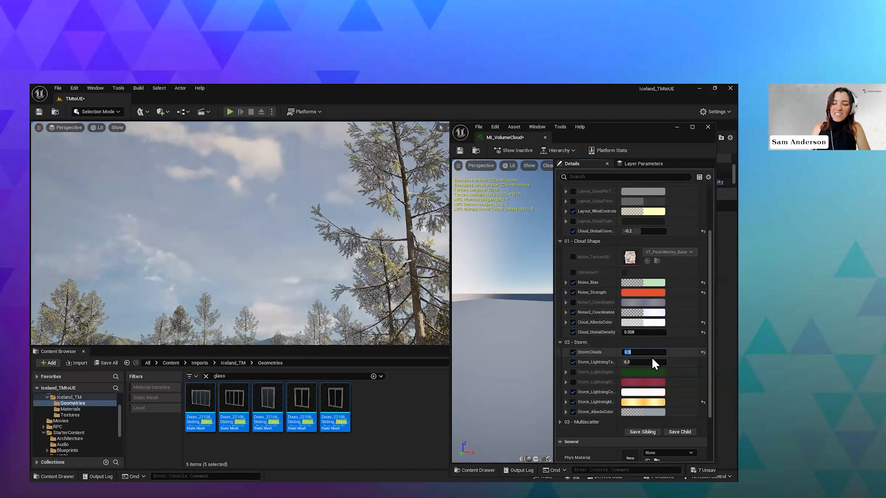
pyautogui.write('1')
pyautogui.press('Return')
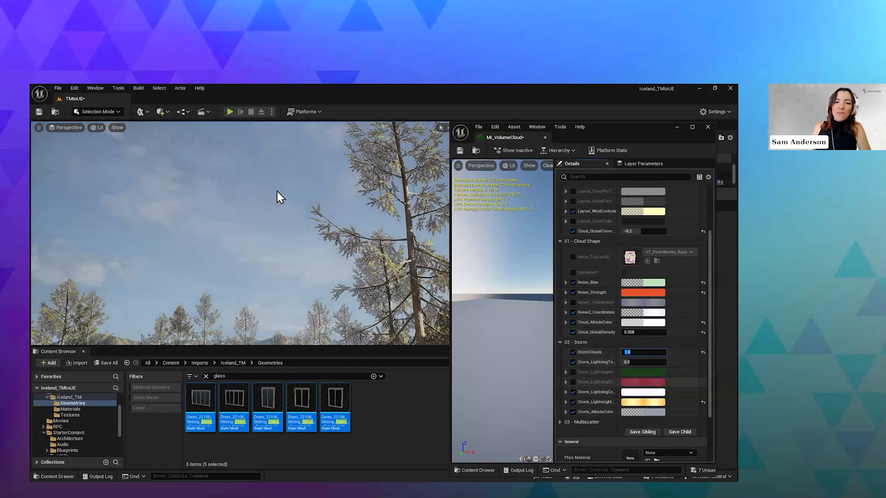
# With the sky above the mountains in view, set the StormClouds parameter to 0.5.
pyautogui.moveTo(314, 247); pyautogui.dragTo(154, 247, button='right')
pyautogui.click(644, 352)
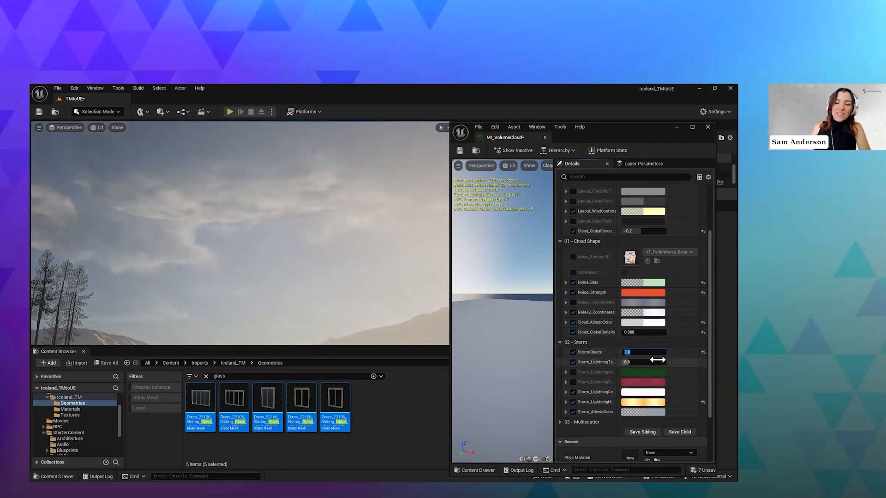
pyautogui.write('0.5')
pyautogui.press('Return')
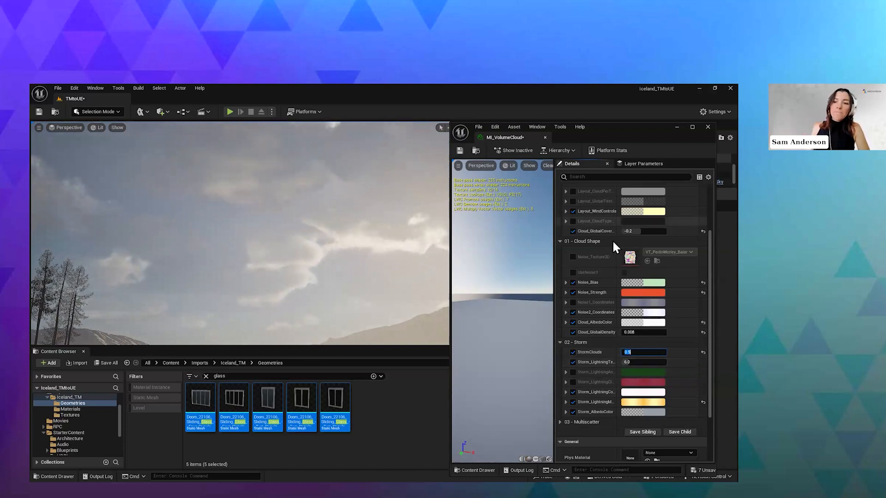
# Save the MI_VolumeCloud material instance and close its editor.
pyautogui.click(460, 149)
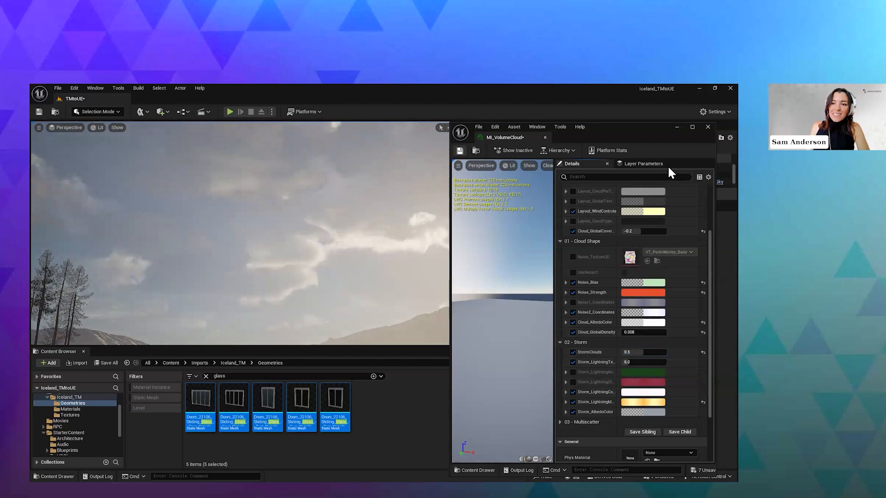
pyautogui.moveTo(643, 129); pyautogui.dragTo(619, 131)
pyautogui.click(684, 128)
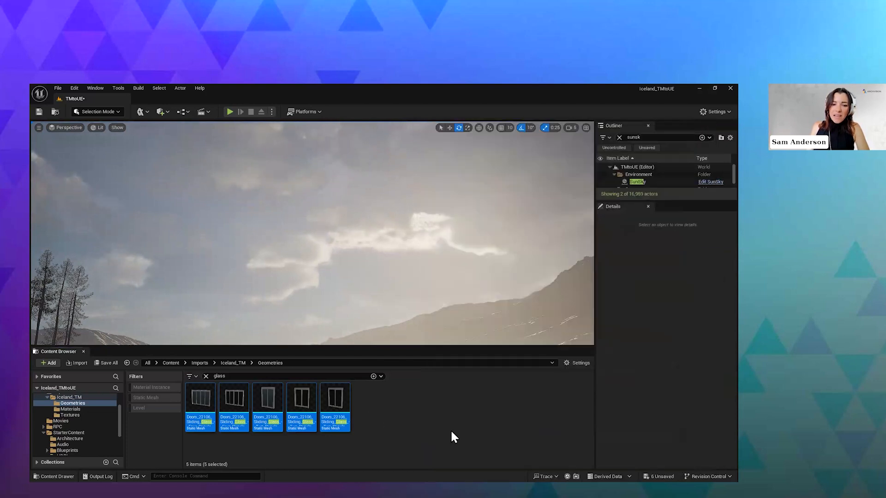
# Clear the "glass" filter, go up to the Content folder and enlarge the viewport, showing the building and road.
pyautogui.click(451, 431)
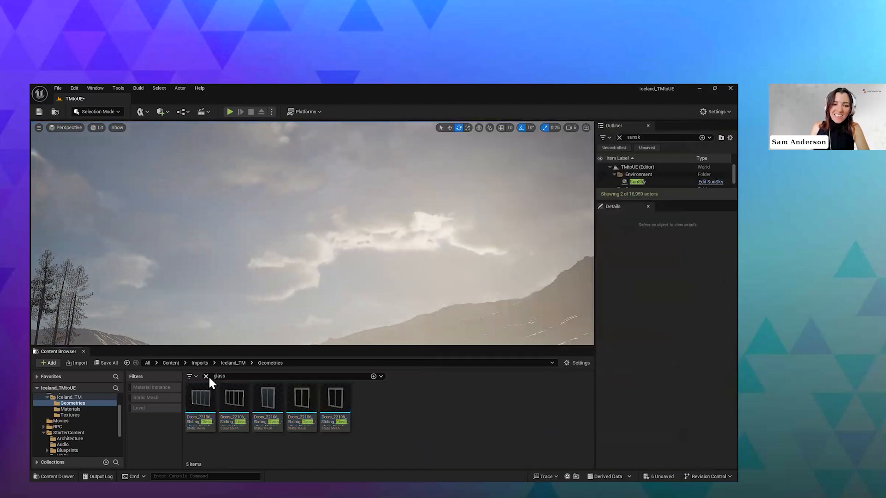
pyautogui.click(206, 376)
pyautogui.click(173, 363)
pyautogui.moveTo(180, 346); pyautogui.dragTo(182, 374)
pyautogui.moveTo(314, 259); pyautogui.dragTo(137, 268, button='right')
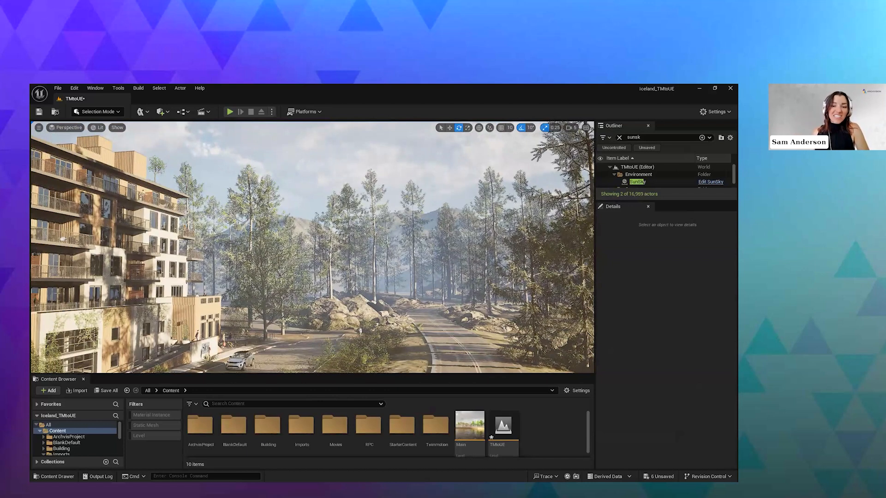
# Select two of the snowy peak hills in turn and look around the mountains, building and road.
pyautogui.click(300, 231)
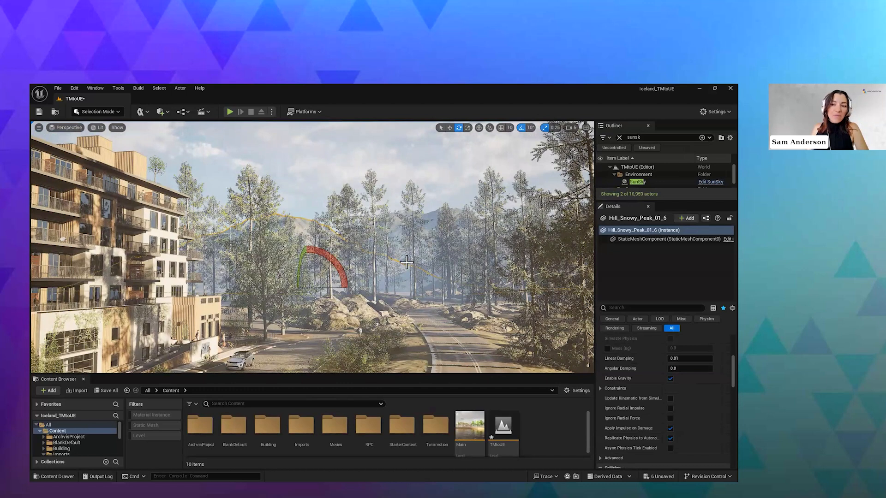
pyautogui.moveTo(277, 236); pyautogui.dragTo(106, 226, button='right')
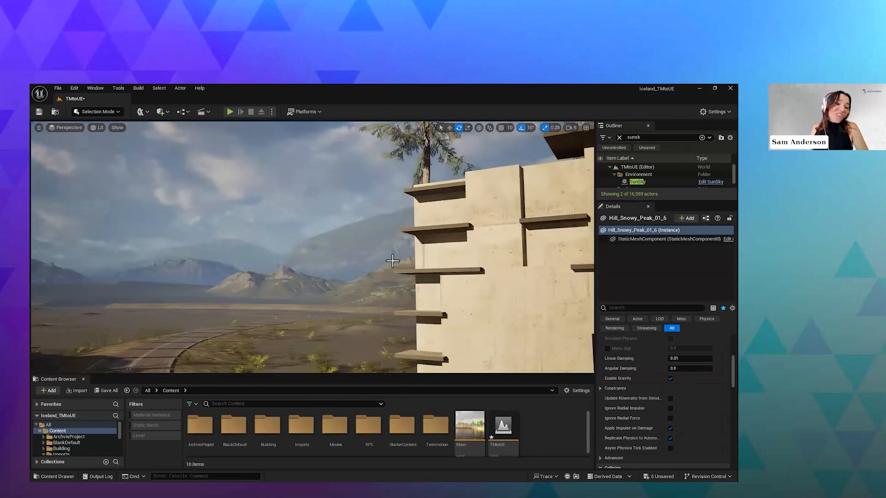
pyautogui.click(361, 268)
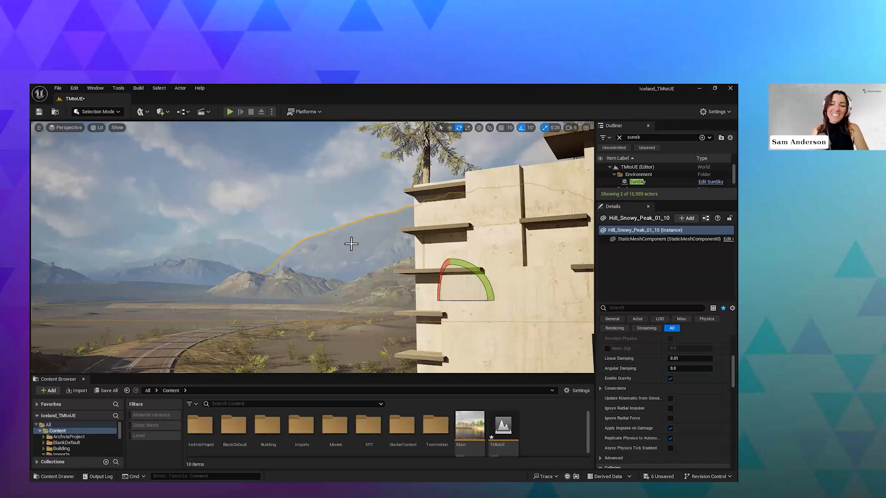
pyautogui.moveTo(303, 281)
pyautogui.mouseDown(button='right')
pyautogui.moveTo(418, 264)
pyautogui.moveTo(304, 283)
pyautogui.mouseUp(button='right')
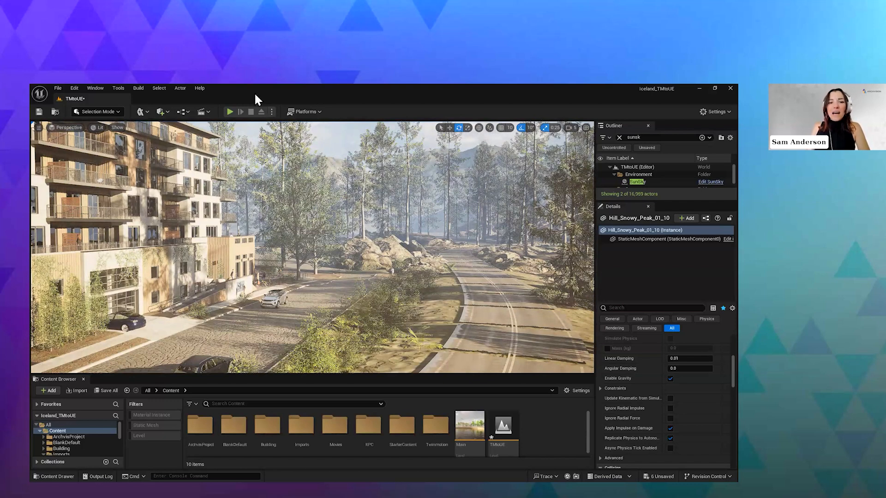
# Switch to the full-screen slide presentation and advance past the Demo slide.
pyautogui.press('super+Tab')
pyautogui.click(524, 283)
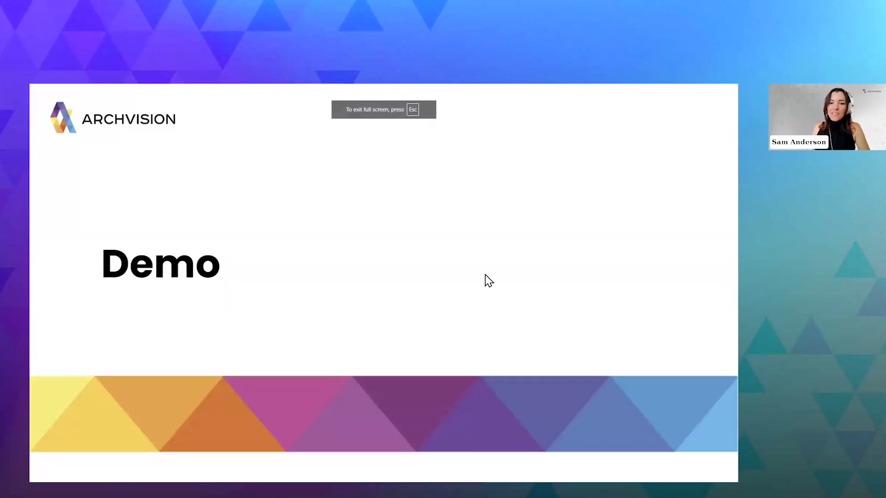
pyautogui.click(443, 273)
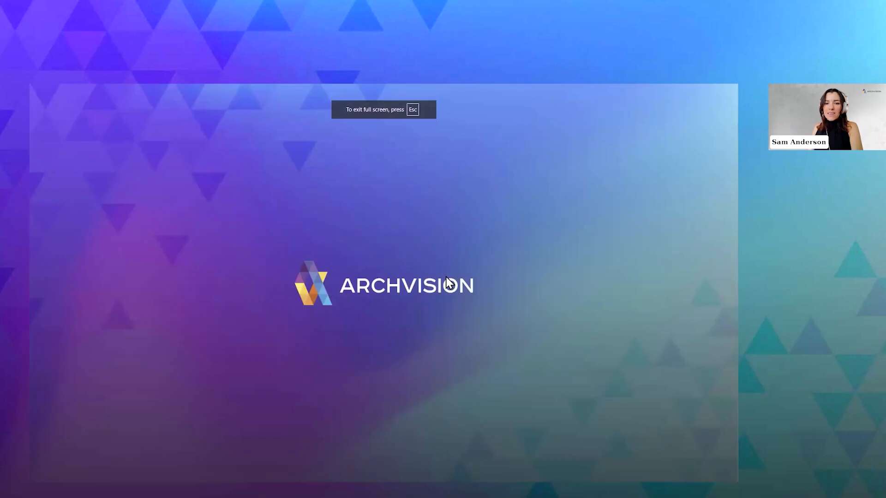
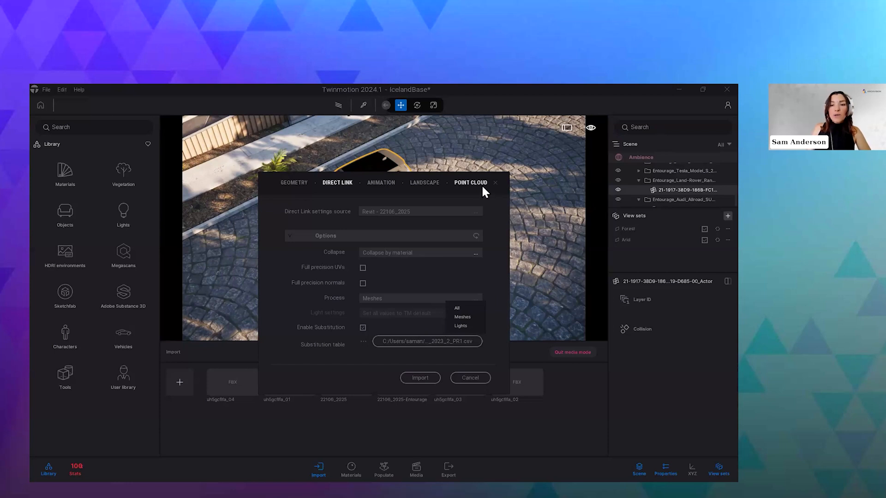
# In Twinmotion, close the import settings and place a spot light from the Lights library behind the sliding glass doors.
pyautogui.click(496, 182)
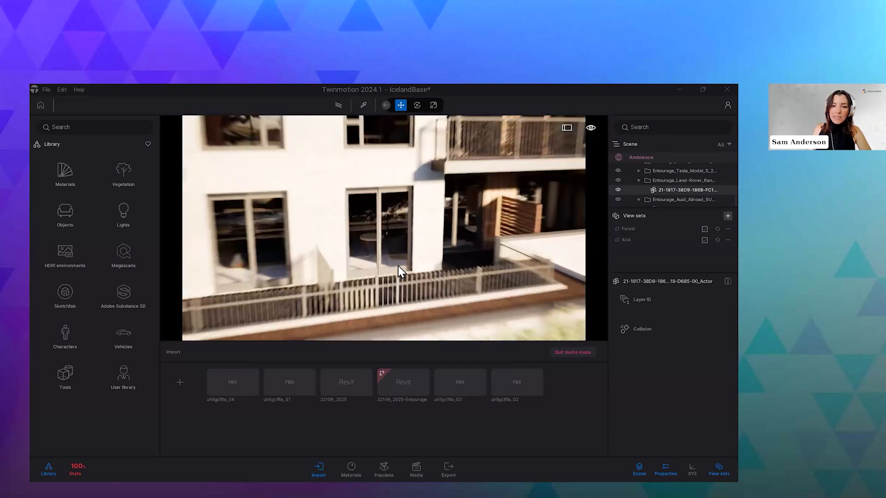
pyautogui.click(129, 212)
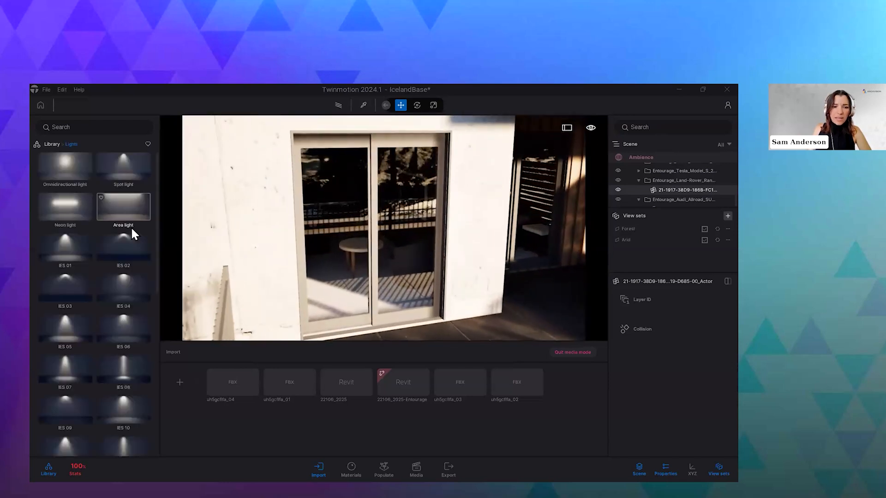
pyautogui.moveTo(148, 170); pyautogui.dragTo(344, 190)
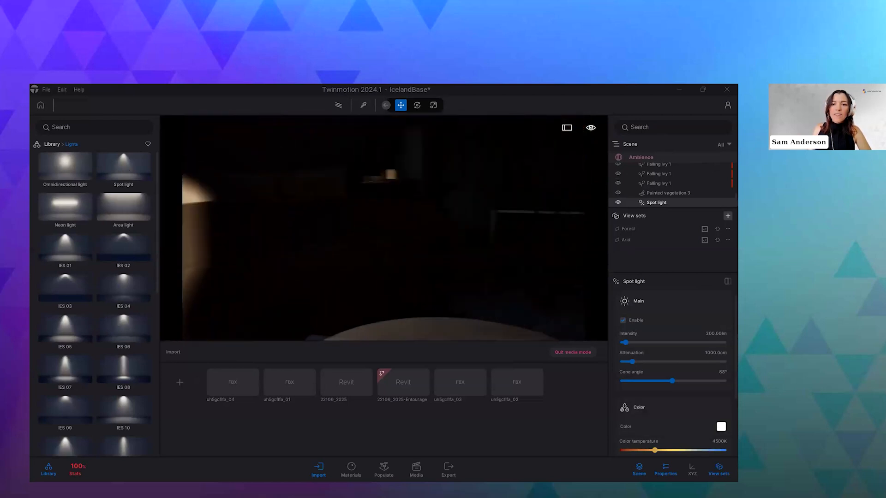
# Place a second spot light farther back in the dark interior and examine its light up close.
pyautogui.moveTo(121, 171); pyautogui.dragTo(444, 177)
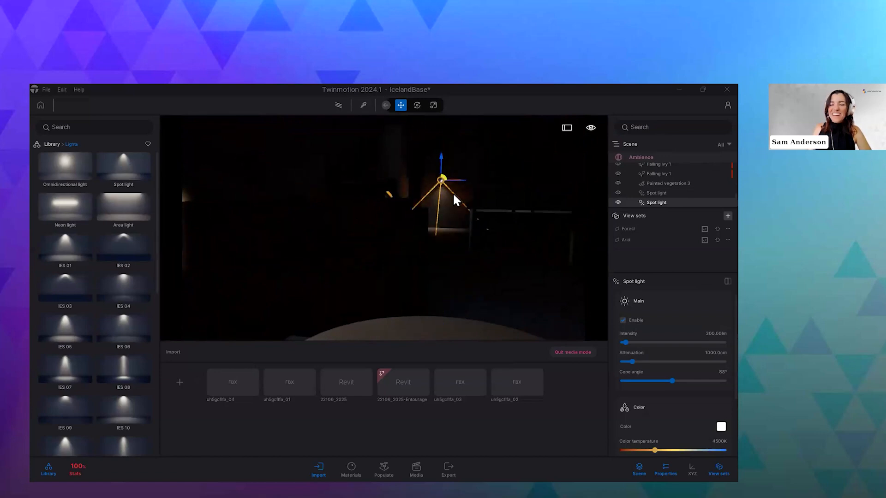
pyautogui.scroll(5, 457, 201)
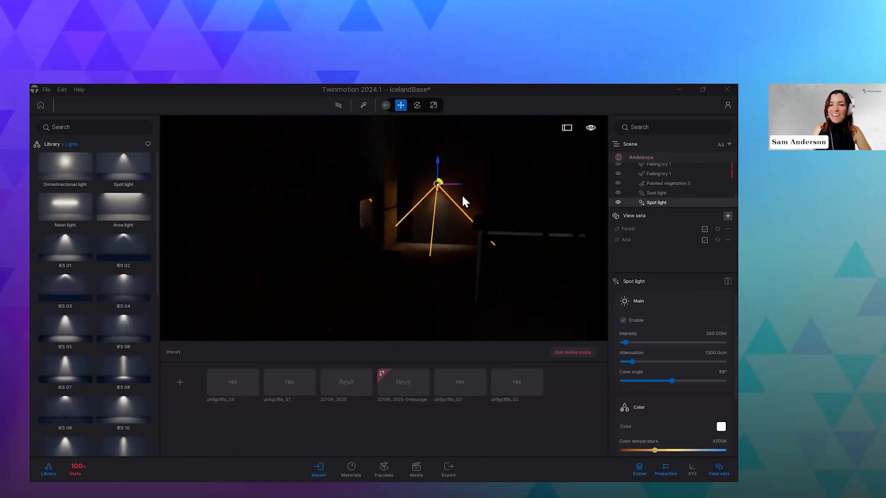
pyautogui.scroll(5, 481, 198)
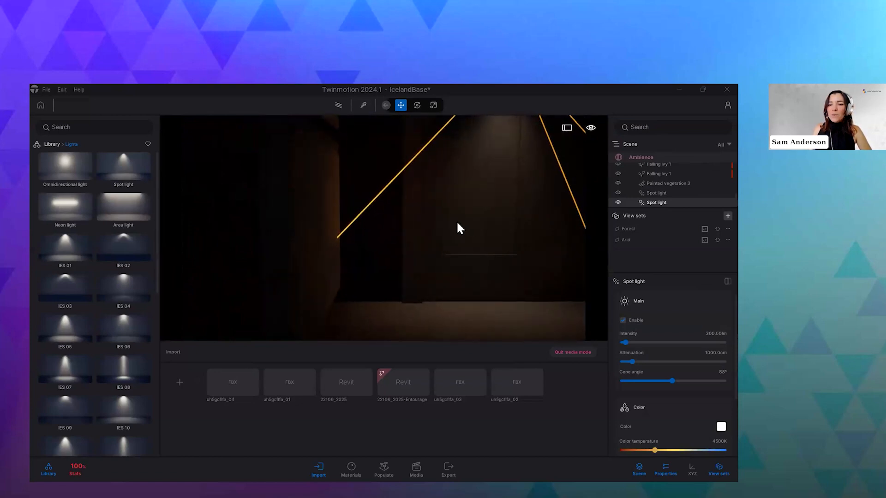
# Review the second spot light's Color and Misc. properties, including the IES profile, Reflection and Dusk to dawn options.
pyautogui.moveTo(462, 224); pyautogui.dragTo(387, 251, button='middle')
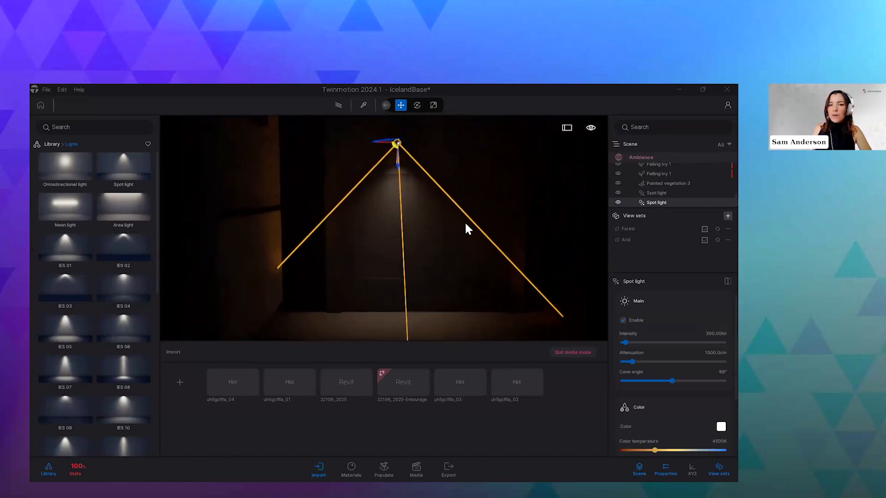
pyautogui.scroll(-4, 658, 322)
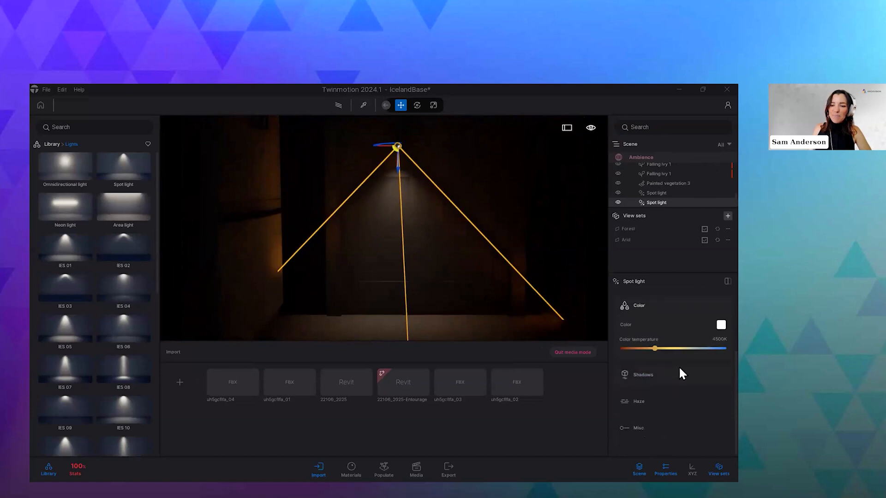
pyautogui.click(658, 429)
pyautogui.scroll(-2, 669, 369)
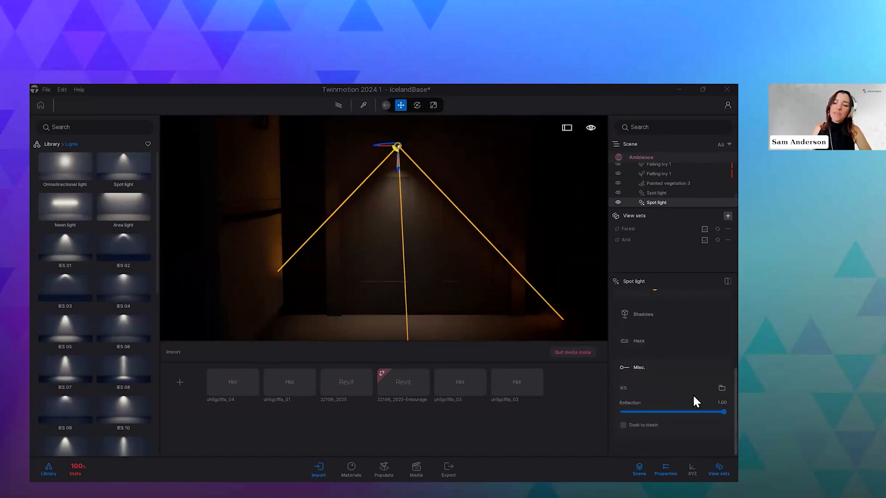
pyautogui.scroll(2, 677, 356)
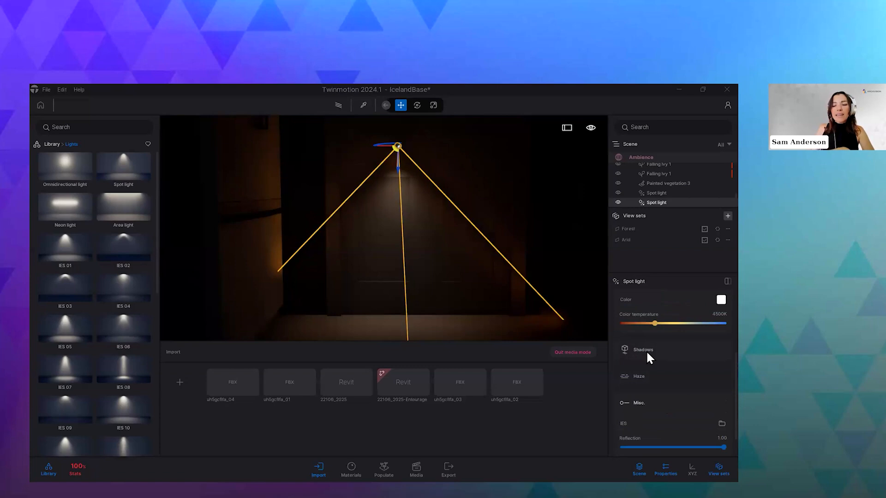
# Enable shadows on the second spot light, inspect its beam in the dark interior, and disable the shadows again.
pyautogui.click(647, 351)
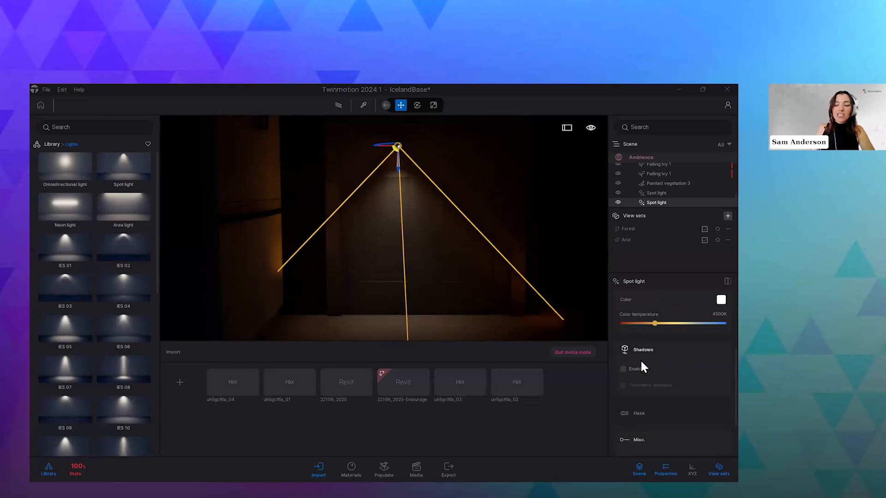
pyautogui.click(623, 370)
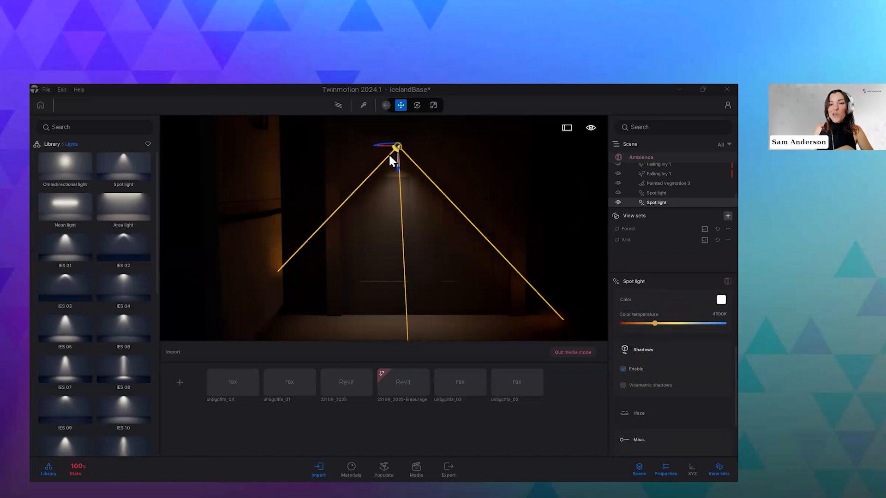
pyautogui.scroll(5, 396, 145)
pyautogui.scroll(-6, 434, 176)
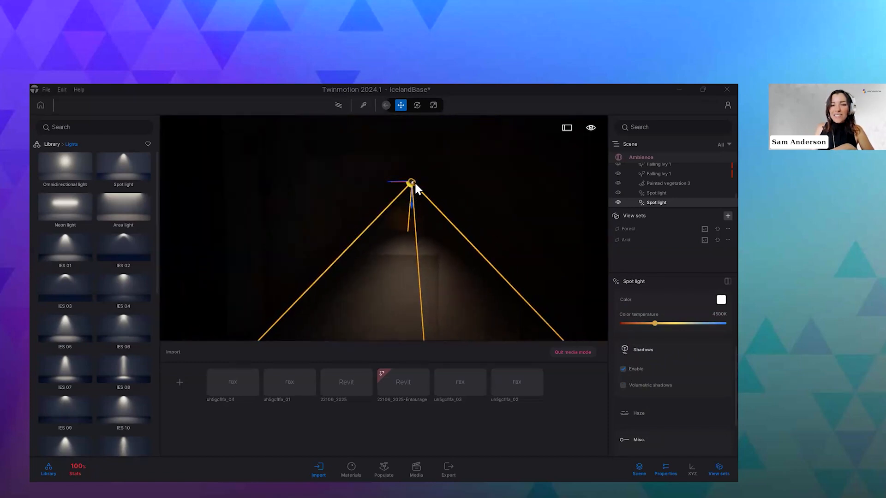
pyautogui.click(623, 369)
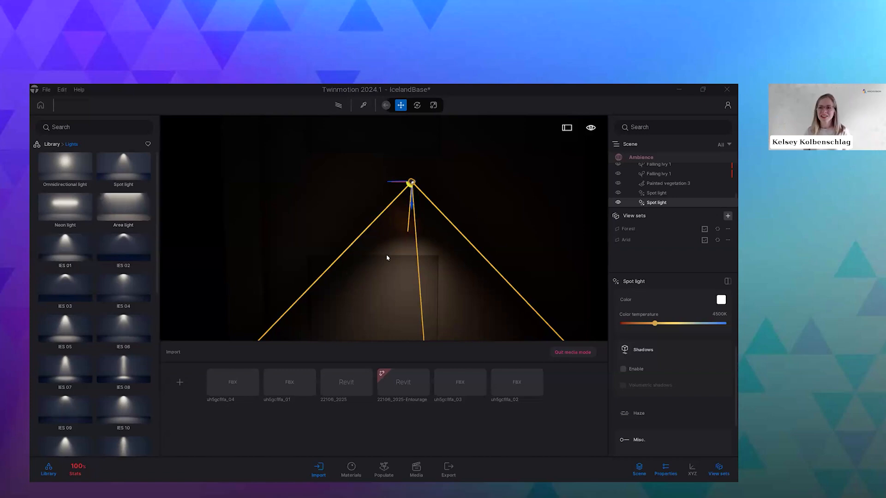
# Switch to the Q&A slide of the full-screen presentation.
pyautogui.hotkey('alt', 'Tab')
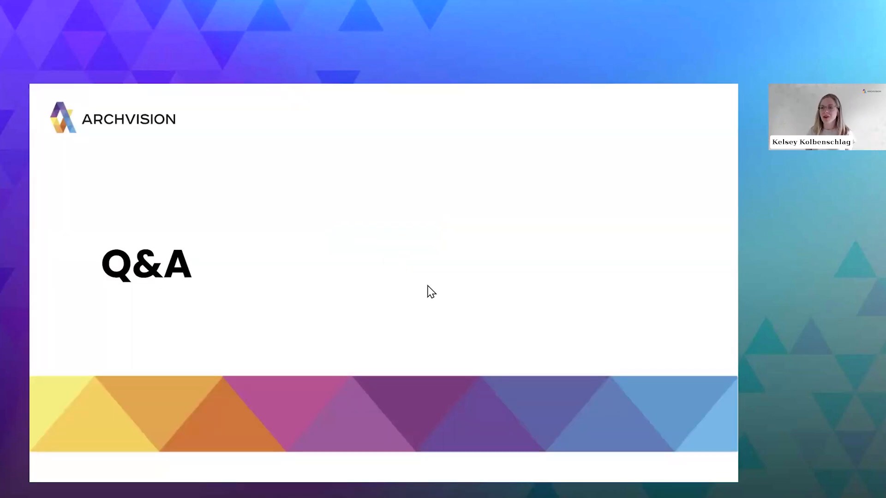
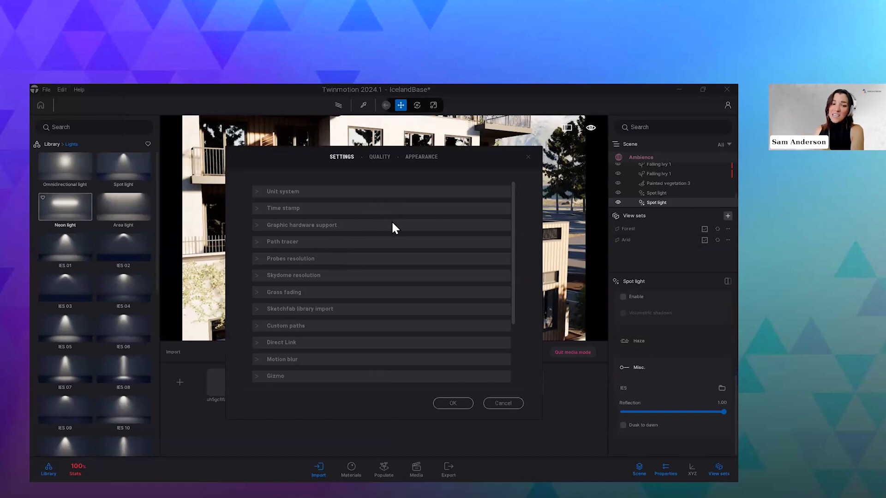
# In Twinmotion's preferences, review the Grass fading options and the desktop rendering quality levels, and cancel the dialog.
pyautogui.scroll(-1, 298, 249)
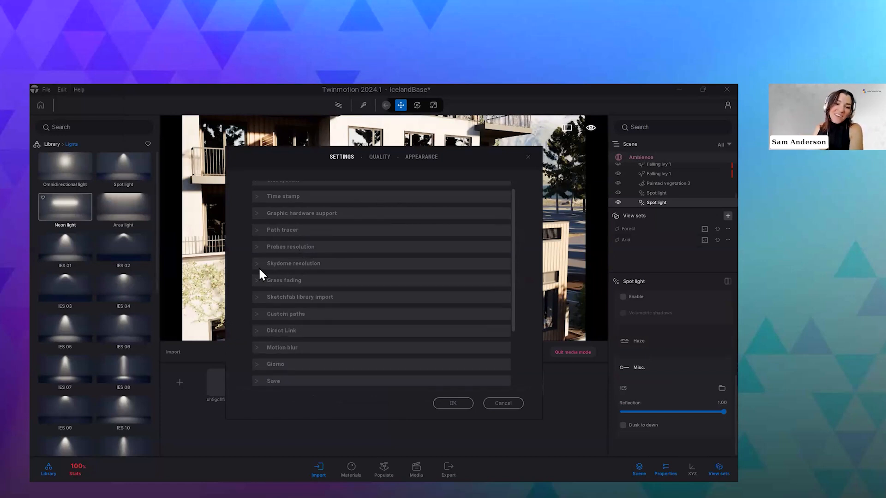
pyautogui.scroll(-5, 282, 277)
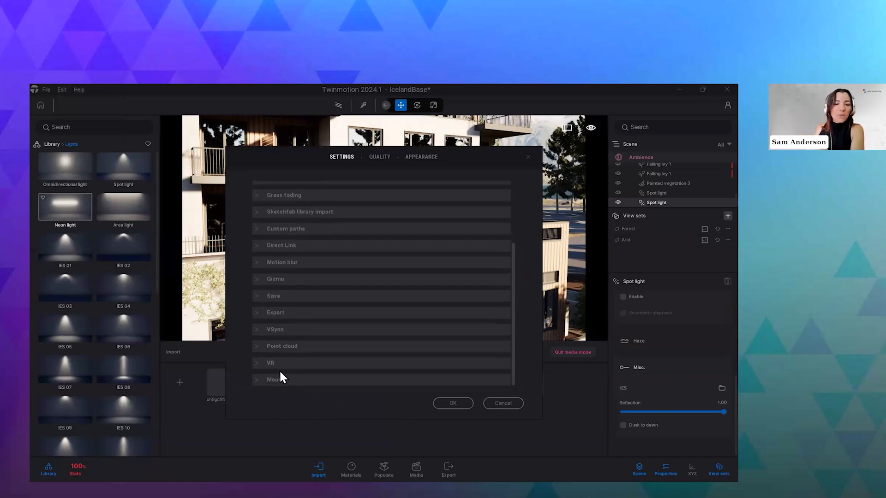
pyautogui.scroll(3, 299, 356)
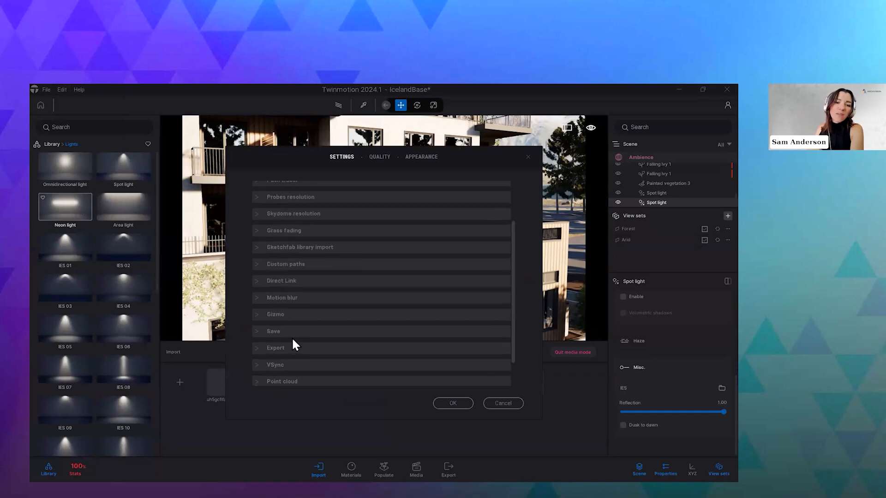
pyautogui.click(262, 245)
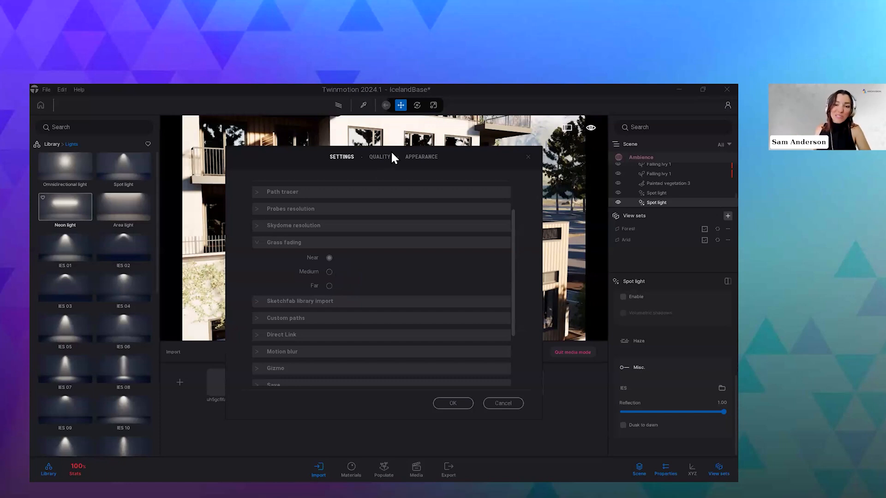
pyautogui.click(381, 159)
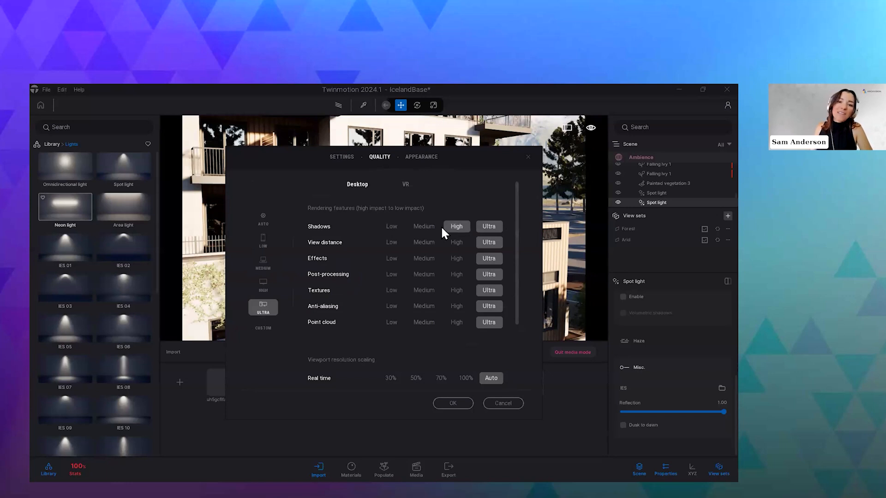
pyautogui.click(485, 241)
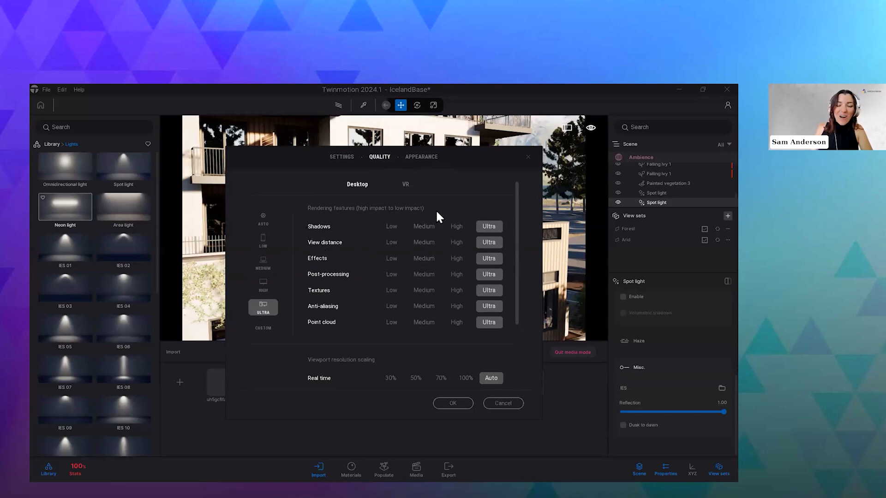
pyautogui.click(506, 402)
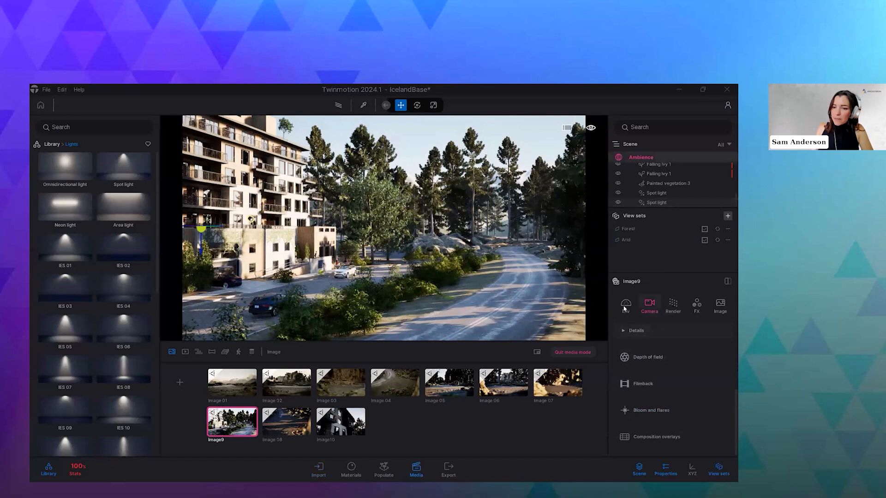
# Review Image9's Lumen reflection and shadow render settings and display the performance statistics.
pyautogui.click(673, 305)
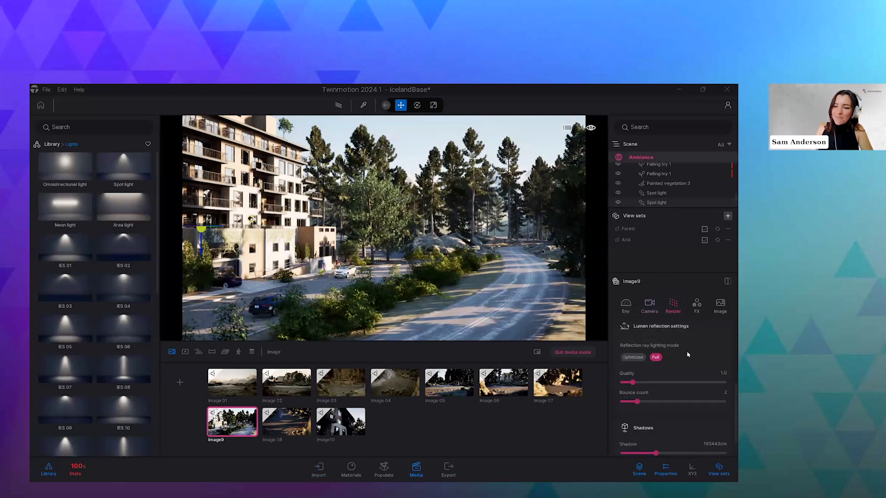
pyautogui.scroll(-2, 660, 392)
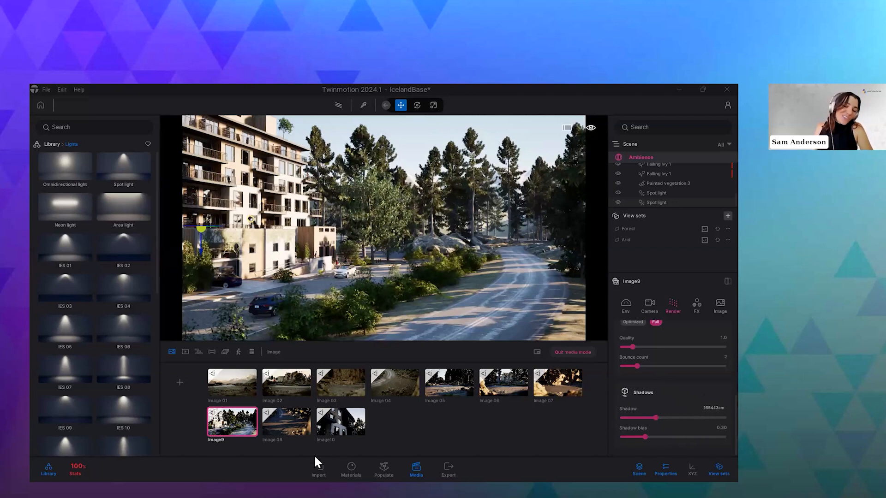
pyautogui.click(75, 470)
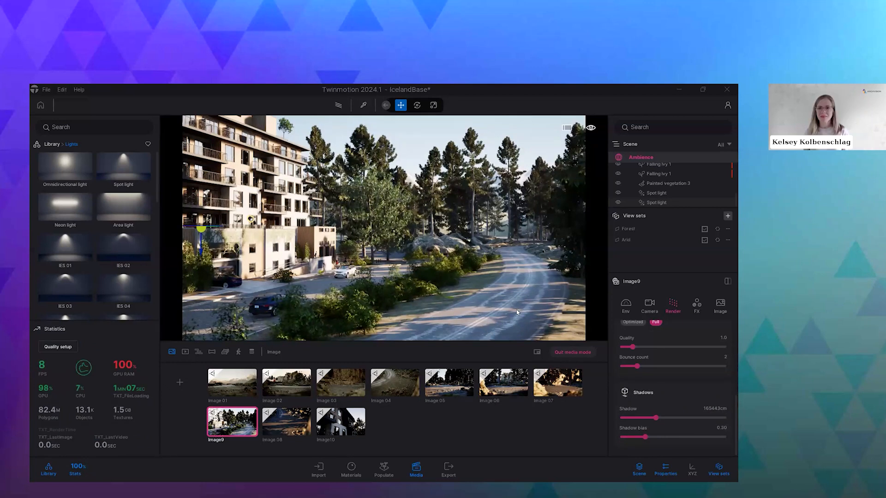
# Switch to the Q&A slide of the presentation and return to Twinmotion.
pyautogui.hotkey('alt', 'Tab')
pyautogui.click(420, 238)
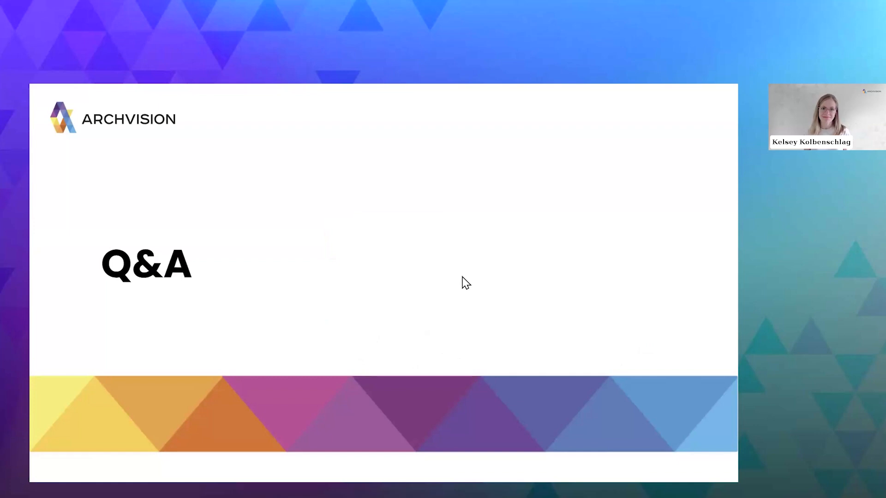
pyautogui.hotkey('alt', 'Tab')
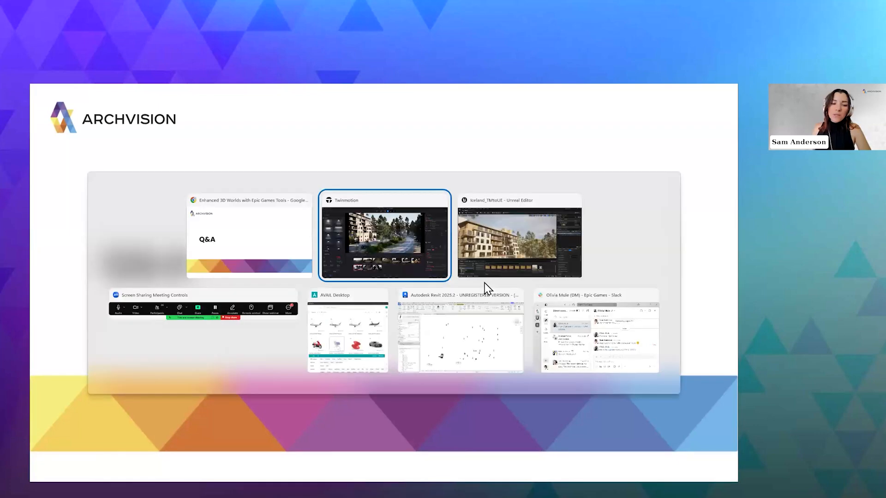
pyautogui.click(414, 250)
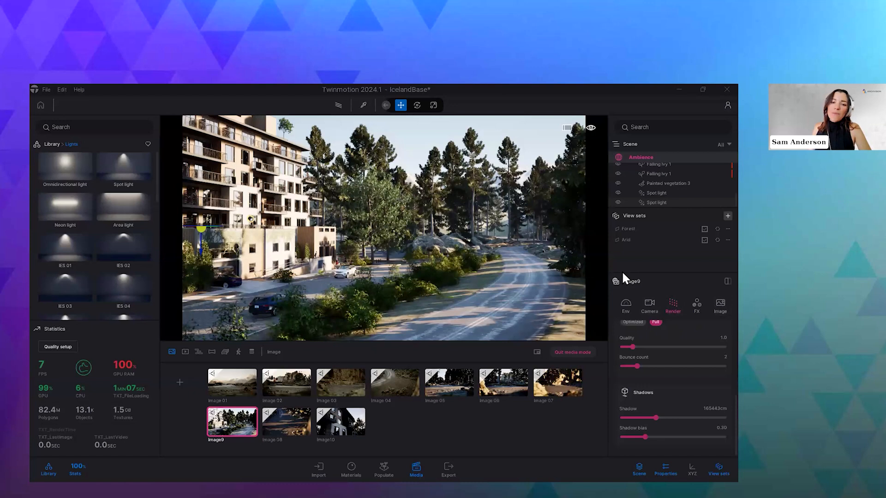
# Open the Populate tools, hide the library and statistics, and frame the bare rocky ground beside the road.
pyautogui.moveTo(626, 230); pyautogui.dragTo(626, 225)
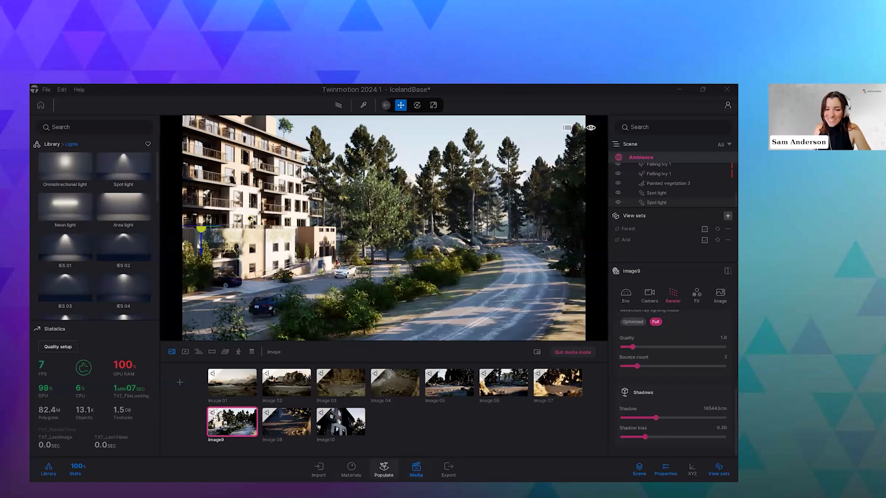
pyautogui.click(383, 468)
pyautogui.moveTo(463, 269); pyautogui.dragTo(97, 136, button='right')
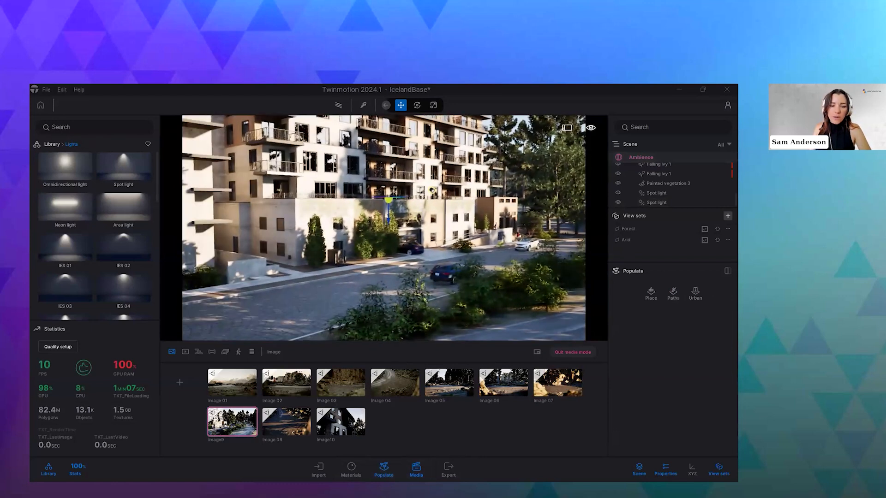
pyautogui.click(49, 470)
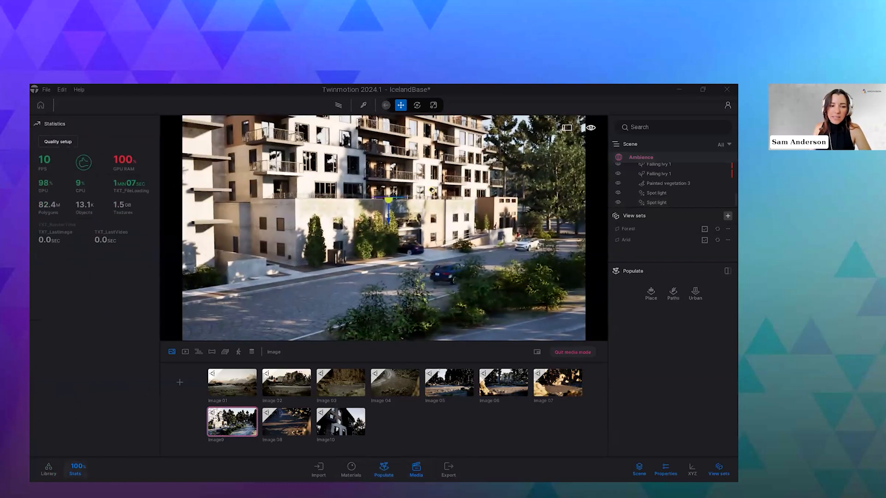
pyautogui.click(77, 470)
pyautogui.moveTo(412, 286); pyautogui.dragTo(203, 287, button='right')
pyautogui.press('w')
pyautogui.moveTo(375, 231); pyautogui.dragTo(321, 272, button='right')
pyautogui.scroll(-3, 376, 235)
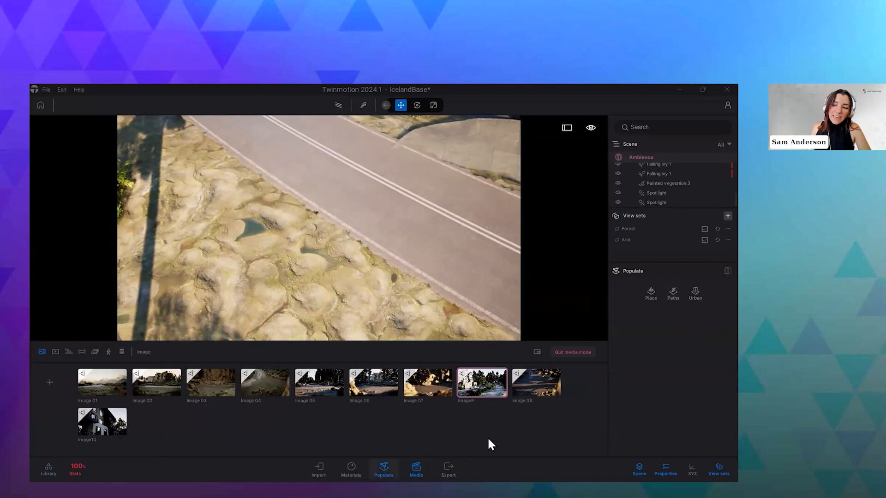
# Outline a closed five-point placement Area on the rocky ground along the road edge.
pyautogui.click(650, 295)
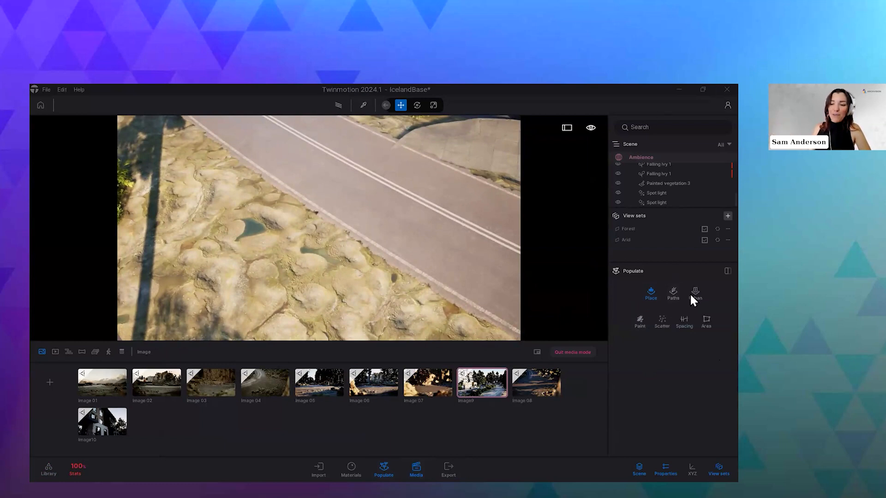
pyautogui.click(708, 328)
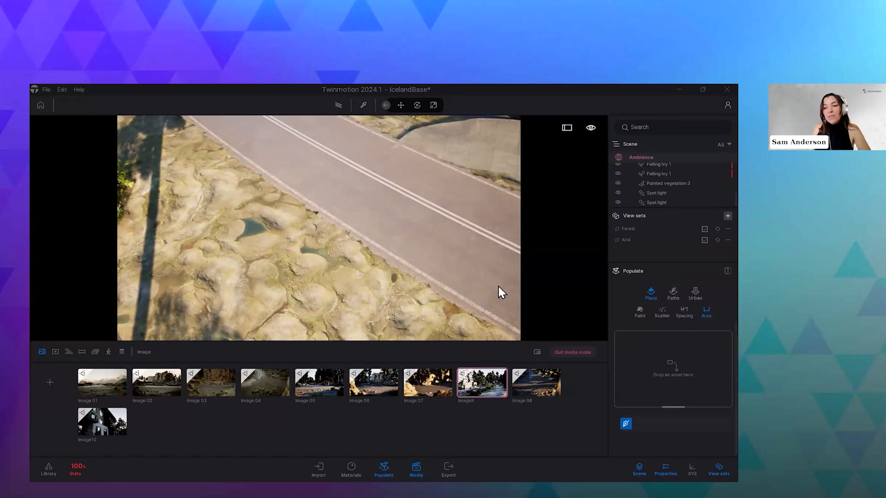
pyautogui.scroll(-2, 323, 276)
pyautogui.click(216, 300)
pyautogui.click(207, 240)
pyautogui.click(277, 220)
pyautogui.click(354, 269)
pyautogui.click(434, 303)
pyautogui.click(324, 319)
pyautogui.click(218, 302)
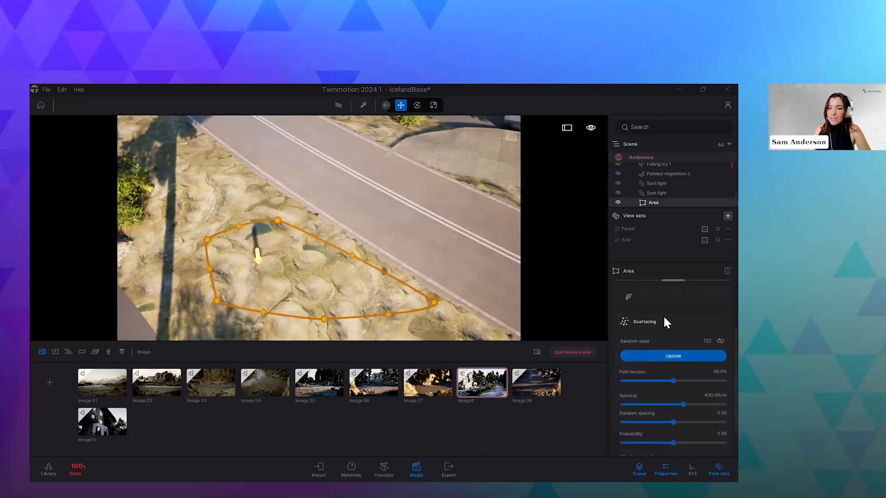
pyautogui.click(40, 105)
pyautogui.click(709, 115)
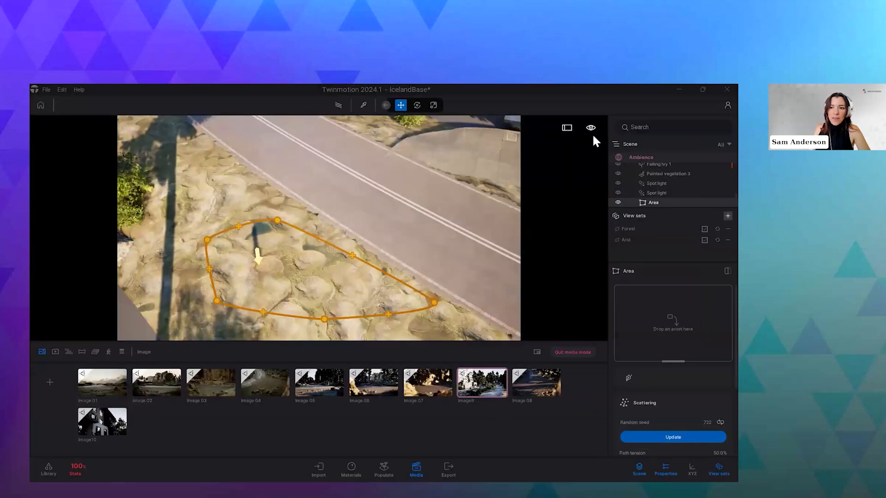
# Find the Norway Spruce among the library's vegetation trees and assign it as the asset of the roadside placement Area.
pyautogui.click(49, 470)
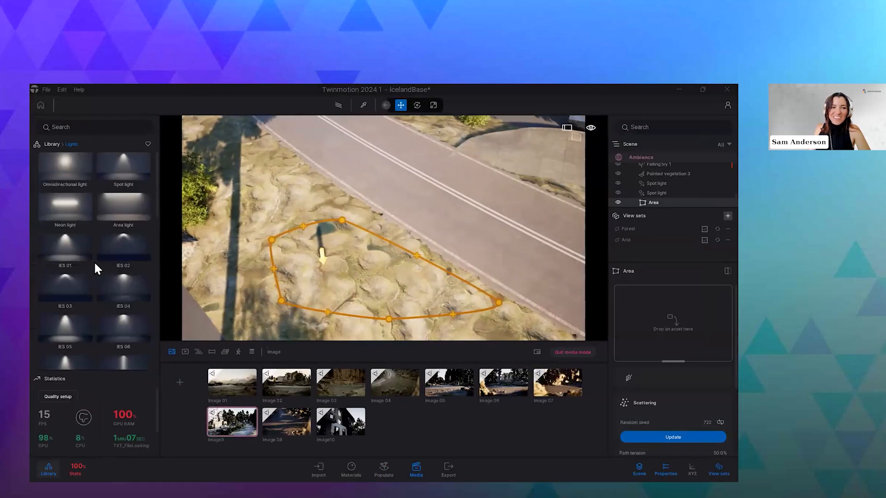
pyautogui.click(53, 142)
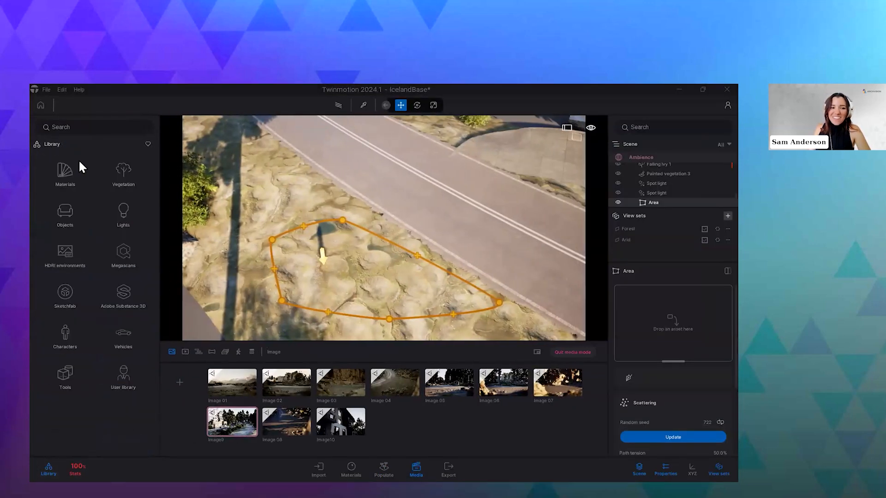
pyautogui.click(121, 170)
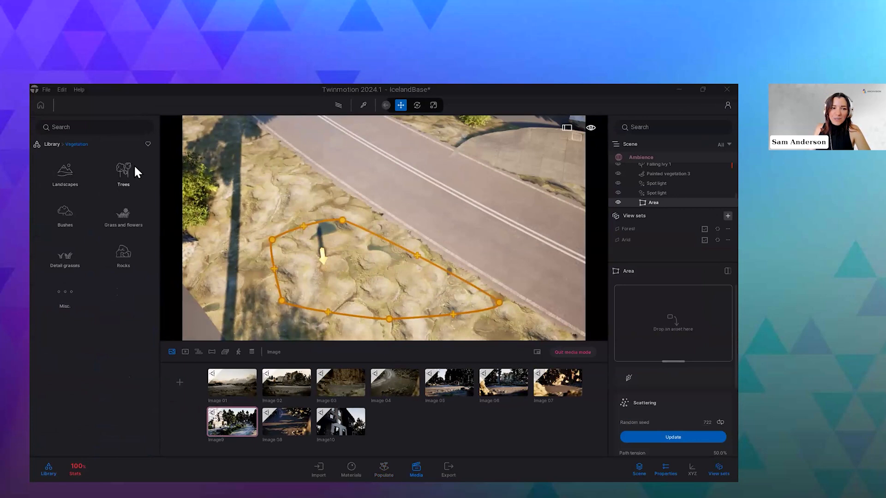
pyautogui.click(123, 170)
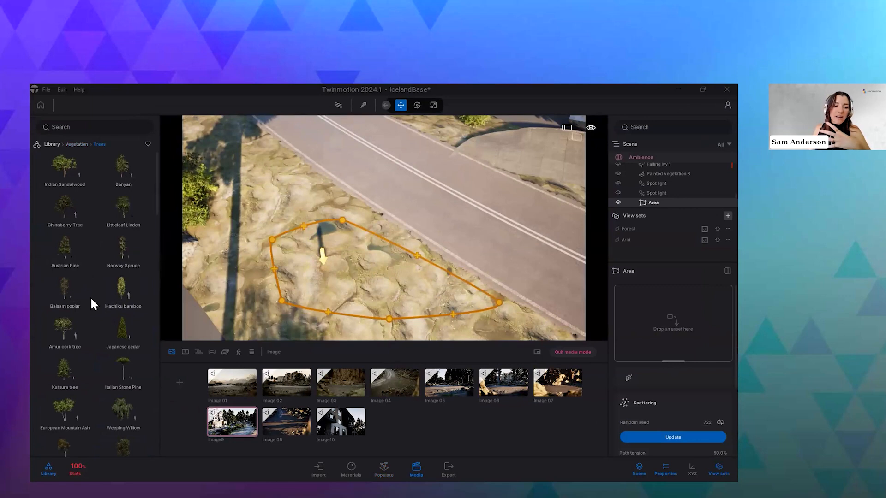
pyautogui.scroll(-1, 89, 300)
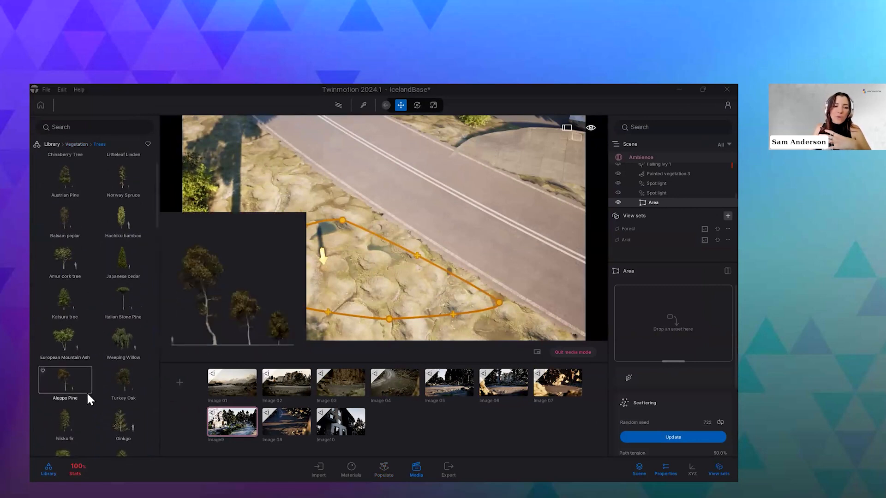
pyautogui.scroll(-1, 87, 391)
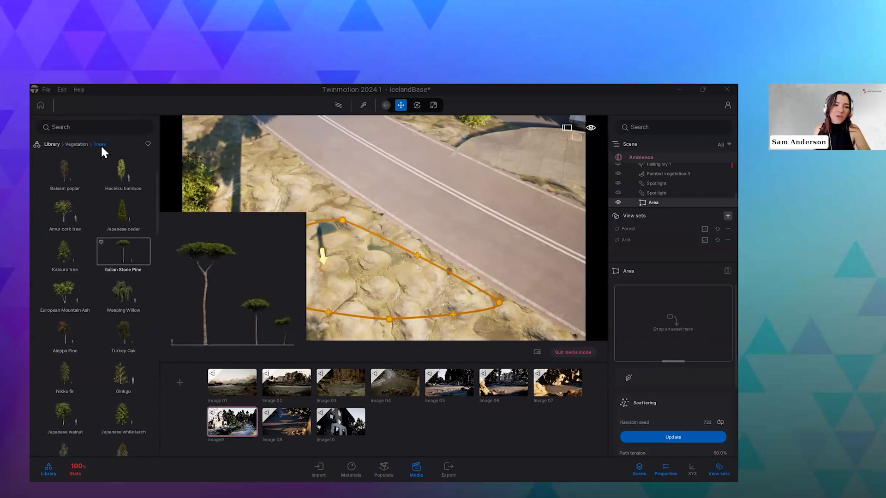
pyautogui.scroll(1, 101, 145)
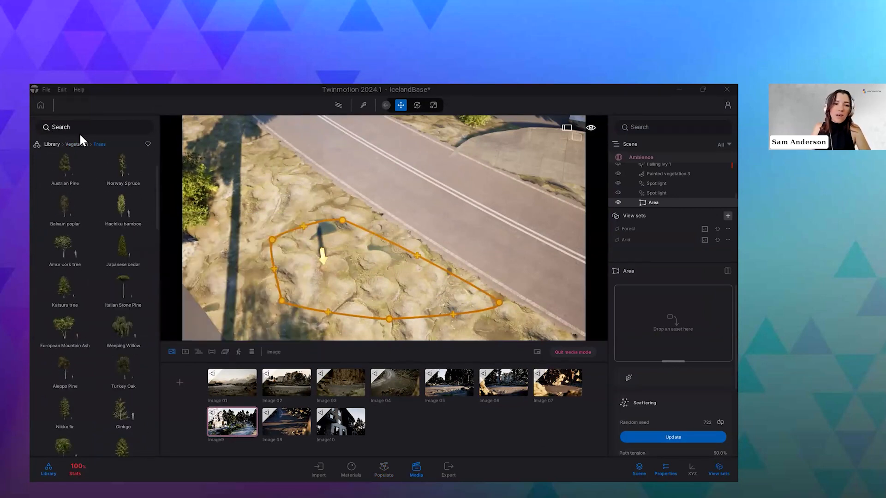
pyautogui.moveTo(119, 168); pyautogui.dragTo(668, 320)
# Set the Area's scattering random spacing to 0.21 and frame the populated ground beside the road.
pyautogui.moveTo(545, 280)
pyautogui.mouseDown(button='right')
pyautogui.moveTo(514, 285)
pyautogui.moveTo(551, 286)
pyautogui.mouseUp(button='right')
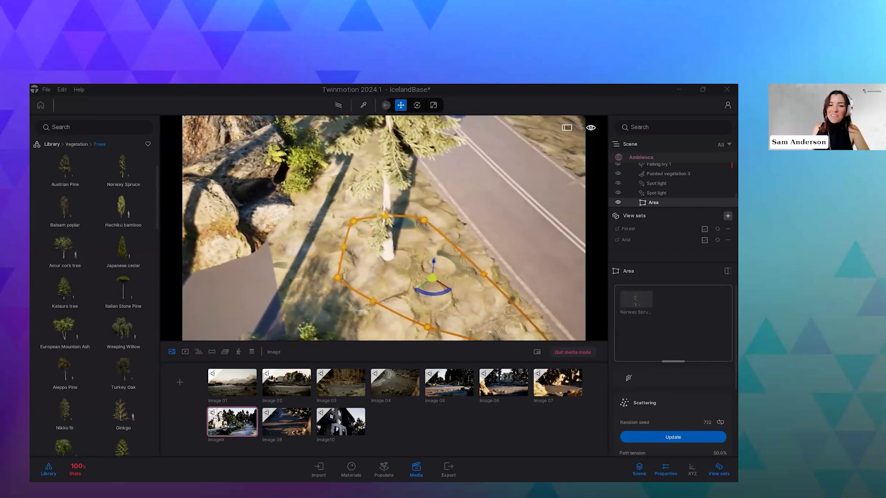
pyautogui.scroll(-3, 684, 401)
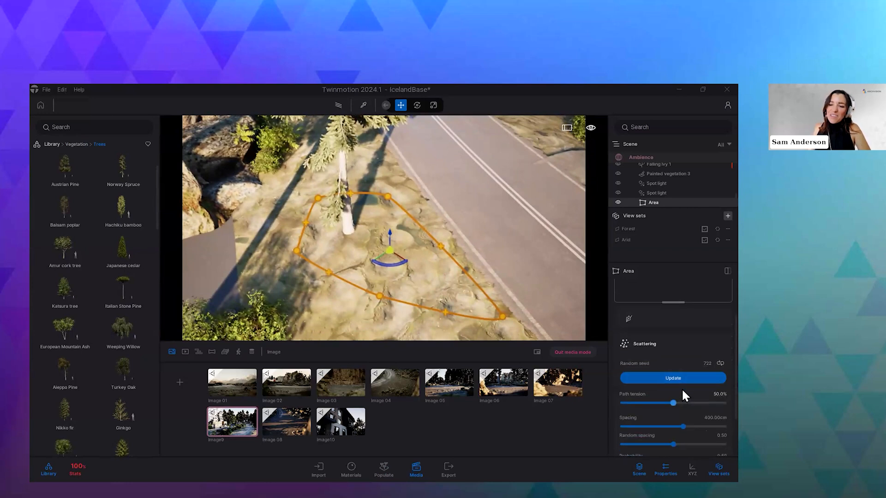
pyautogui.scroll(-2, 652, 405)
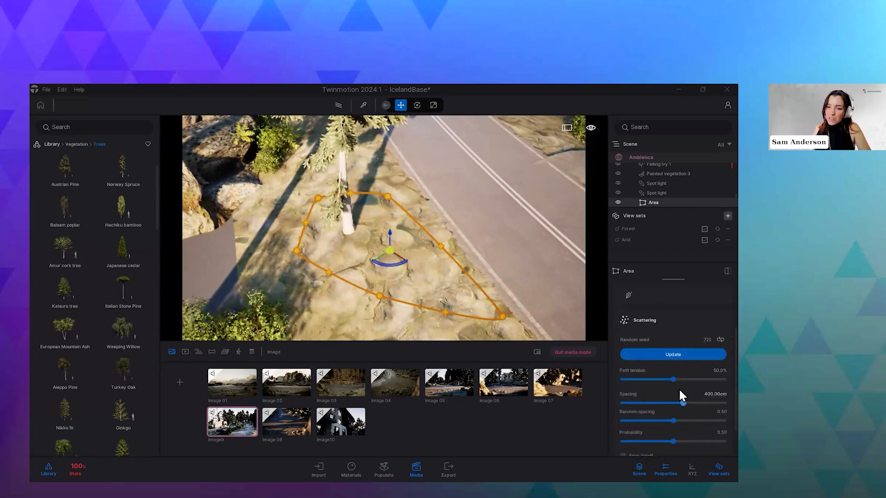
pyautogui.moveTo(674, 420); pyautogui.dragTo(644, 420)
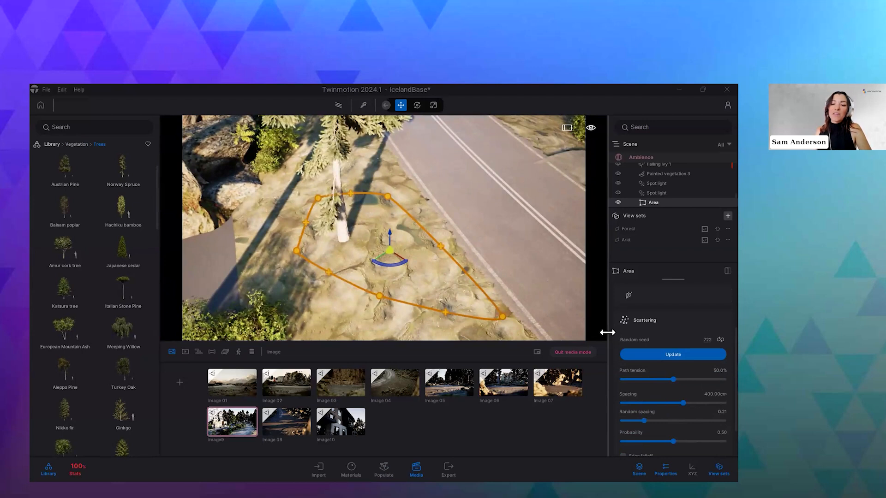
pyautogui.moveTo(444, 262); pyautogui.dragTo(467, 251, button='right')
pyautogui.scroll(-2, 470, 253)
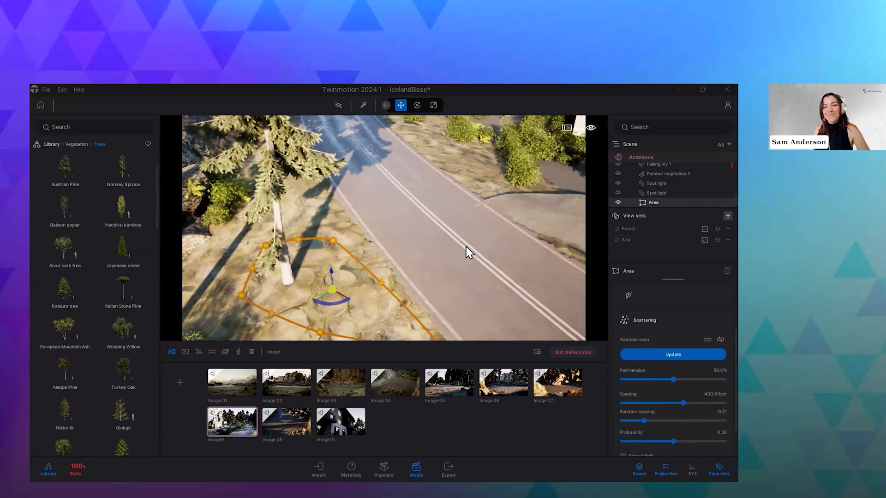
# Switch from Twinmotion to the presentation's Q&A slide in the browser.
pyautogui.hotkey('alt', 'Tab')
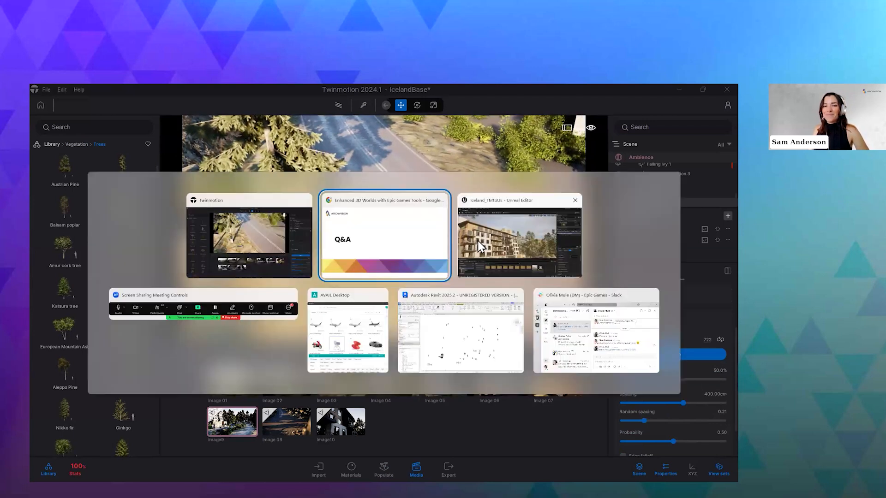
pyautogui.click(409, 256)
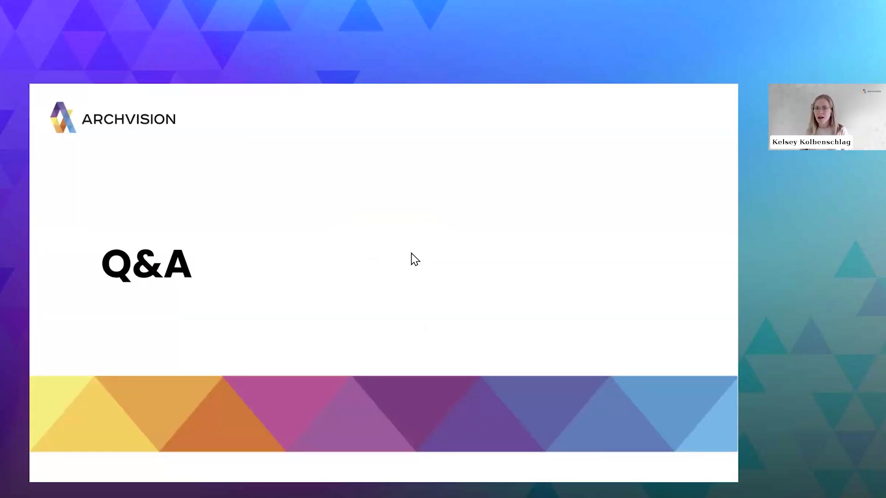